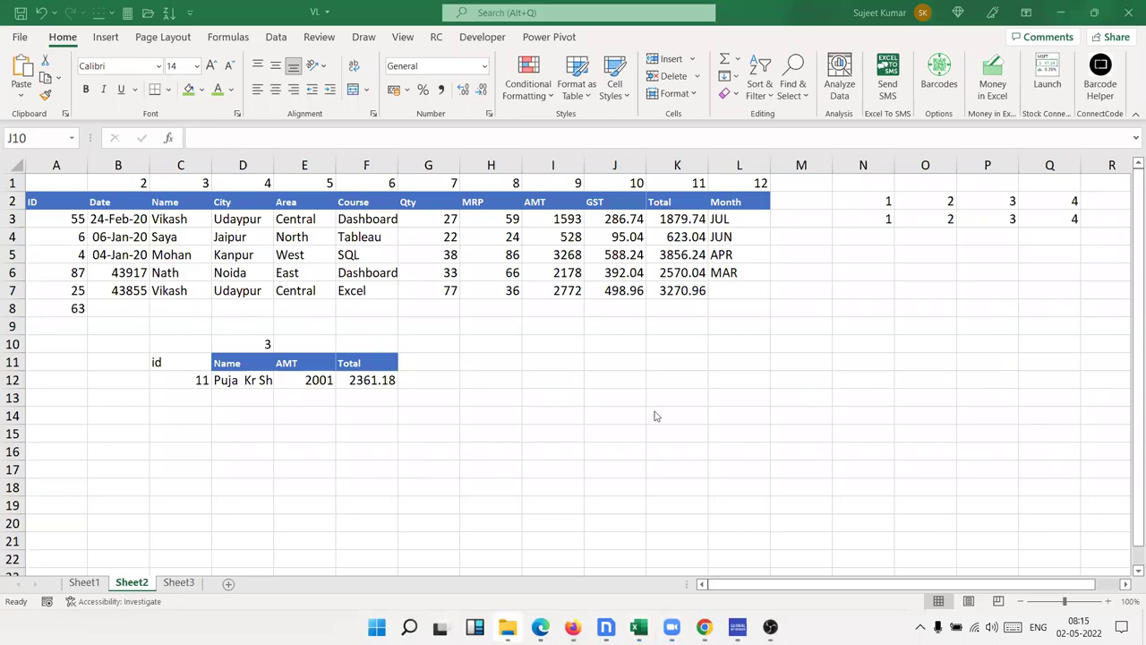
Review the Sheet2 VLOOKUP formulas in C3–C6 and D12, then bring up Sheet1's source table
left_click(187, 224)
left_click(185, 238)
left_click_drag(183, 255, 182, 270)
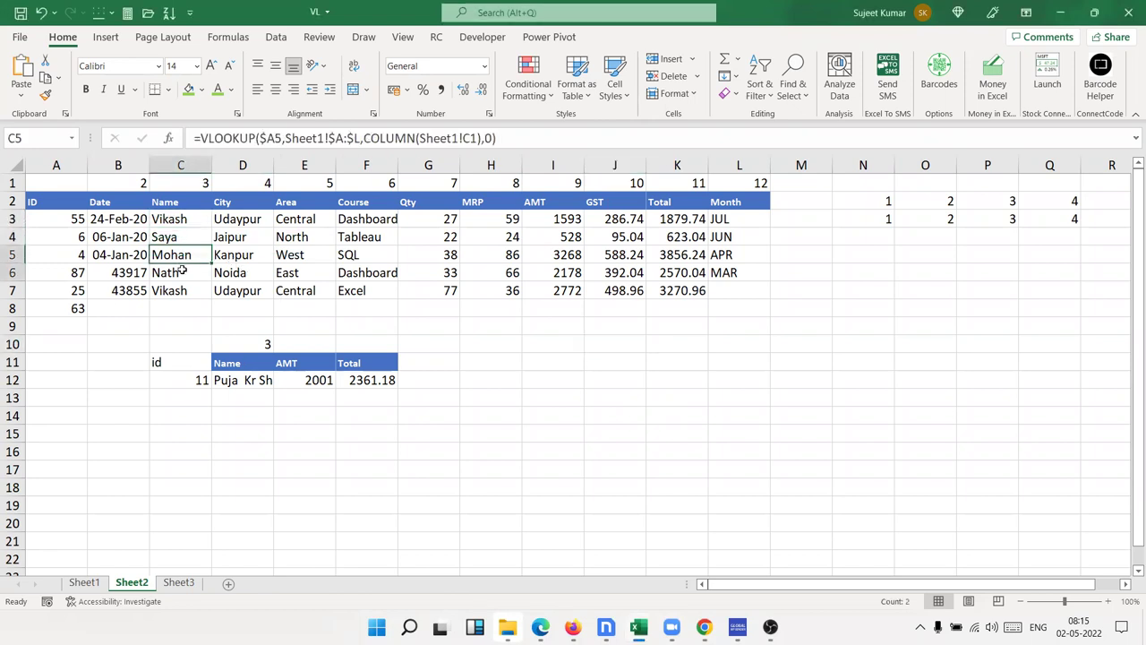
left_click(182, 270)
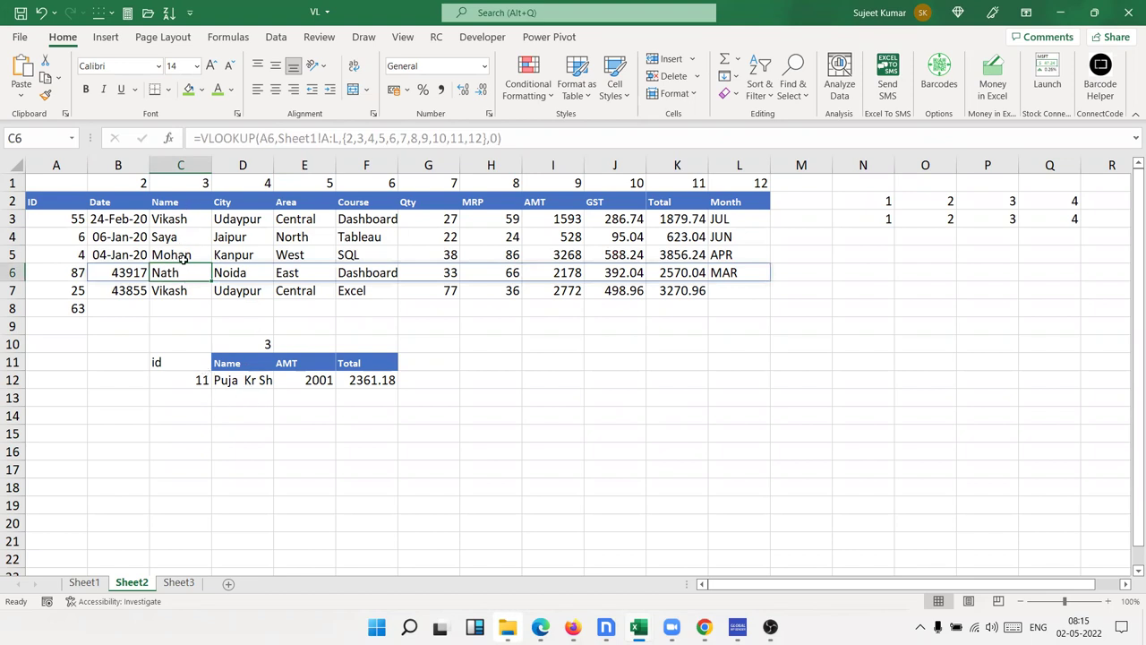
left_click(189, 244)
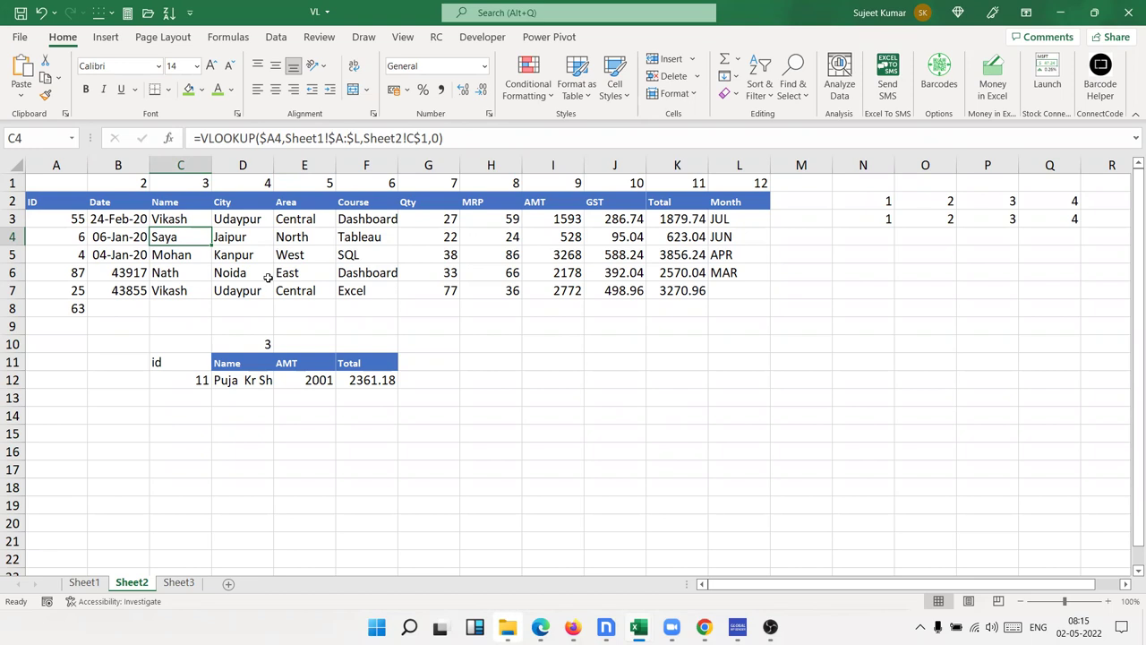
left_click(244, 380)
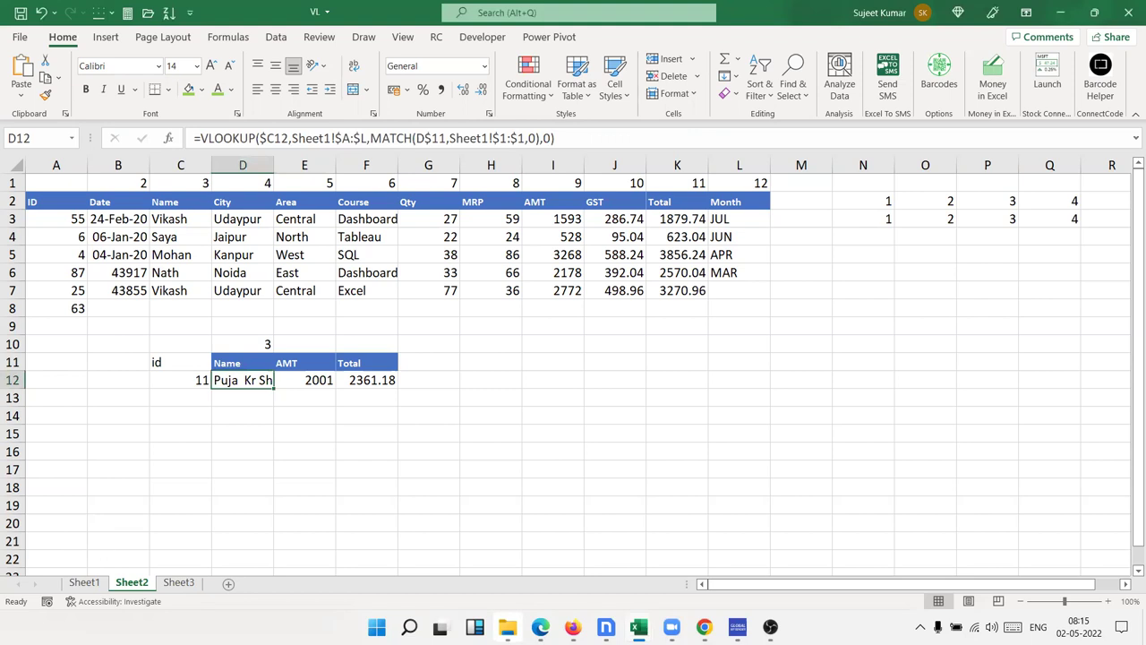
left_click(84, 582)
left_click(252, 275)
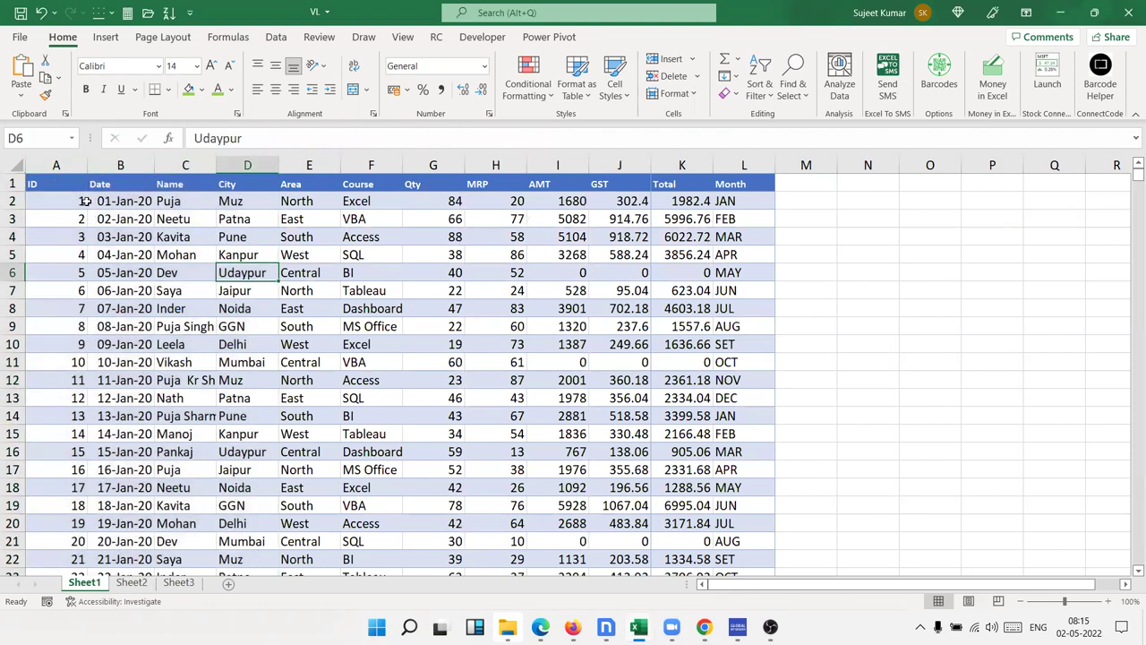
Select Sheet1's table from the header row through row 14 (A1:L14) and copy it
left_click_drag(77, 203, 70, 376)
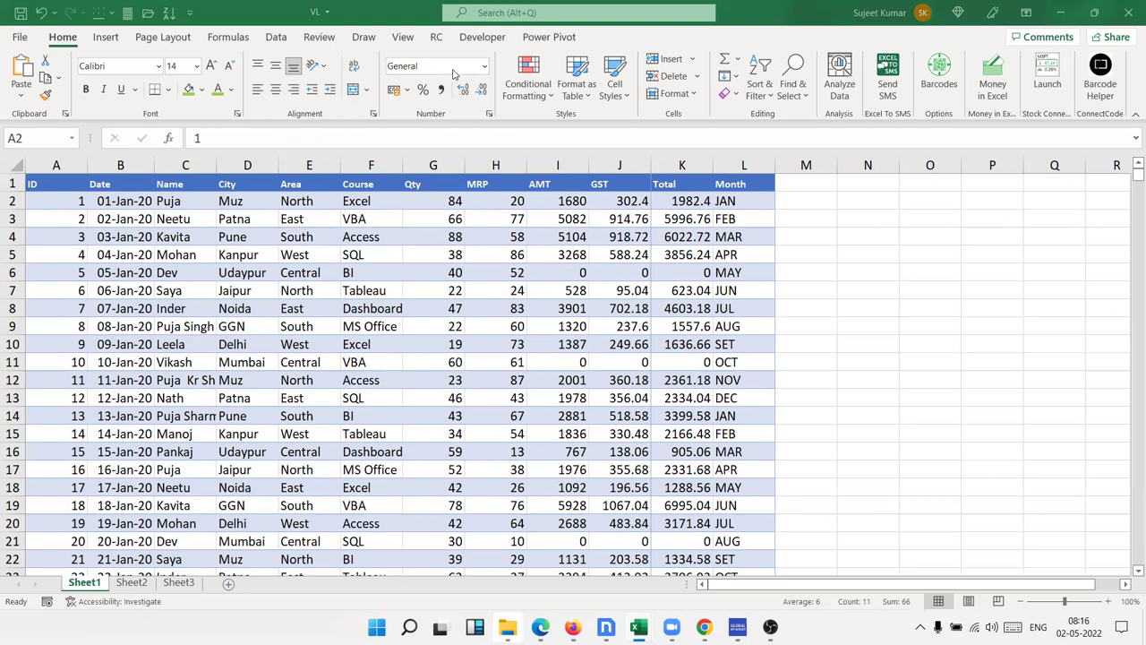
key("shift+Down")
key("shift+Down")
key("shift+Down")
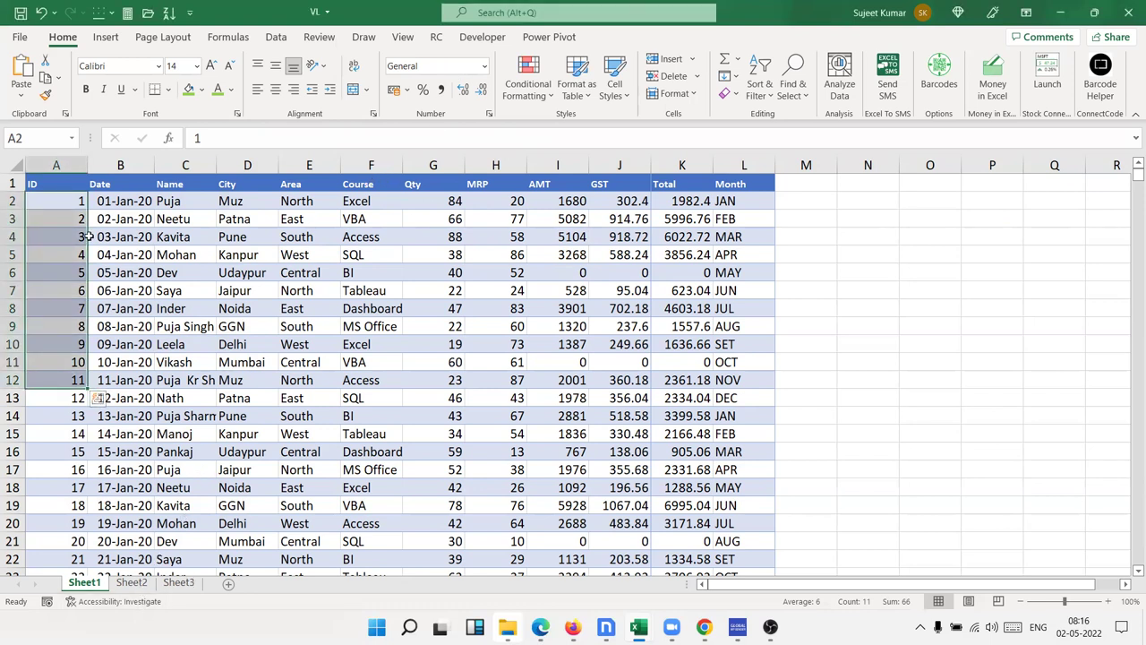
mouse_move(60, 184)
left_mouse_down()
mouse_move(752, 406)
mouse_move(752, 423)
left_mouse_up()
key("ctrl+c")
Paste the table at Sheet3 A1 and move the ID column in front of Qty
left_click(165, 584)
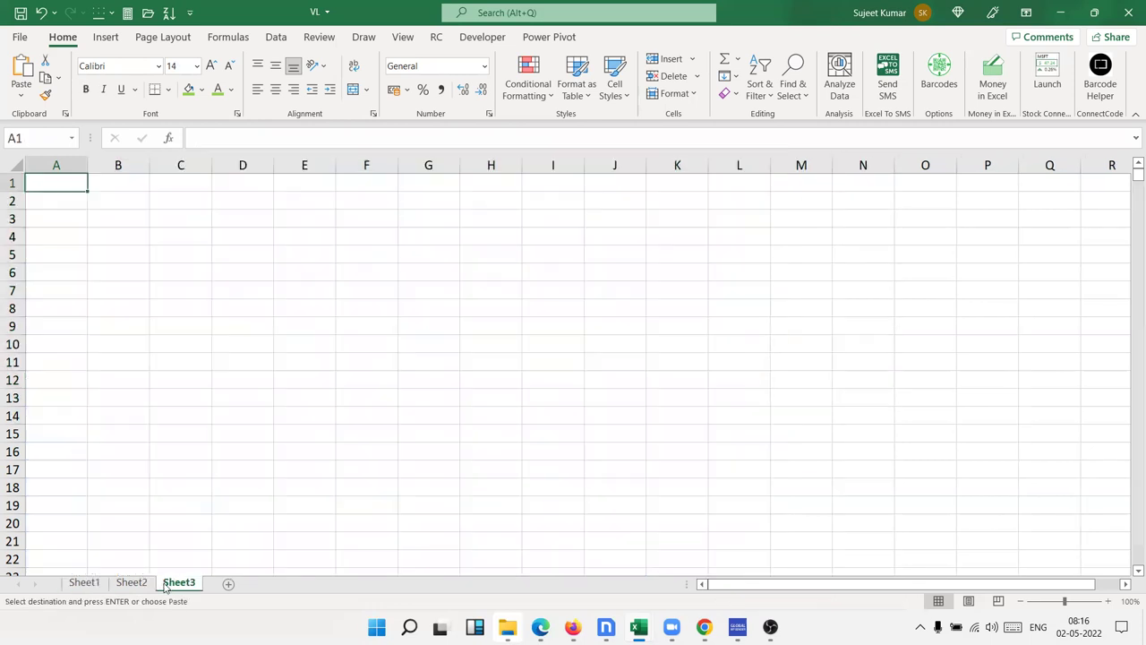
key("ctrl+v")
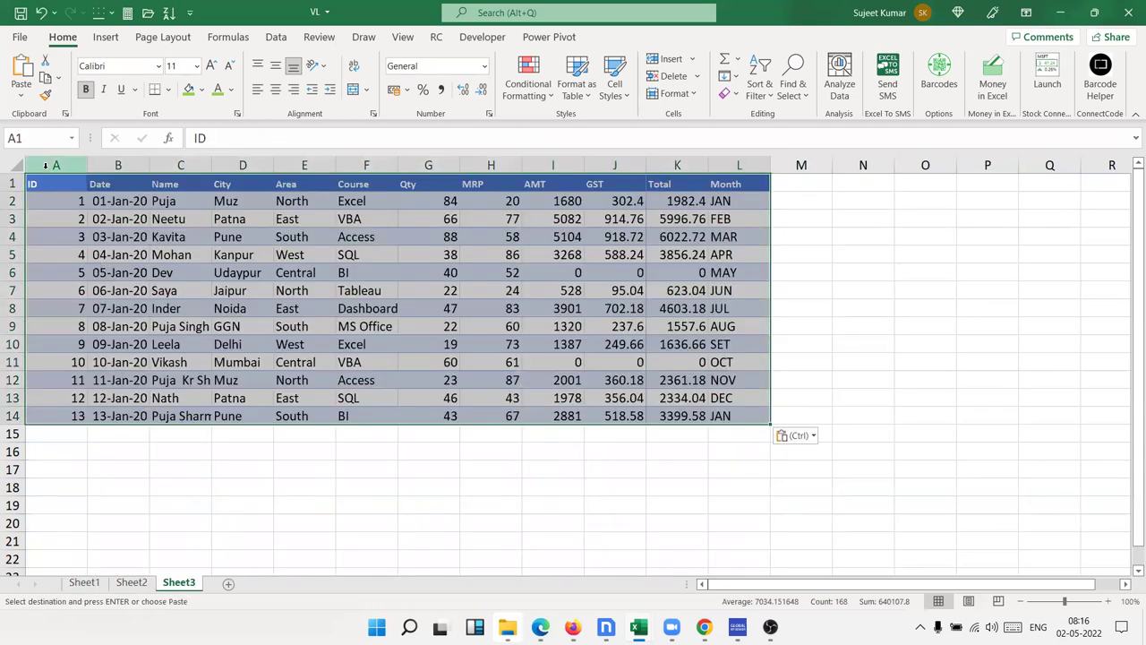
left_click(49, 165)
key("ctrl+c")
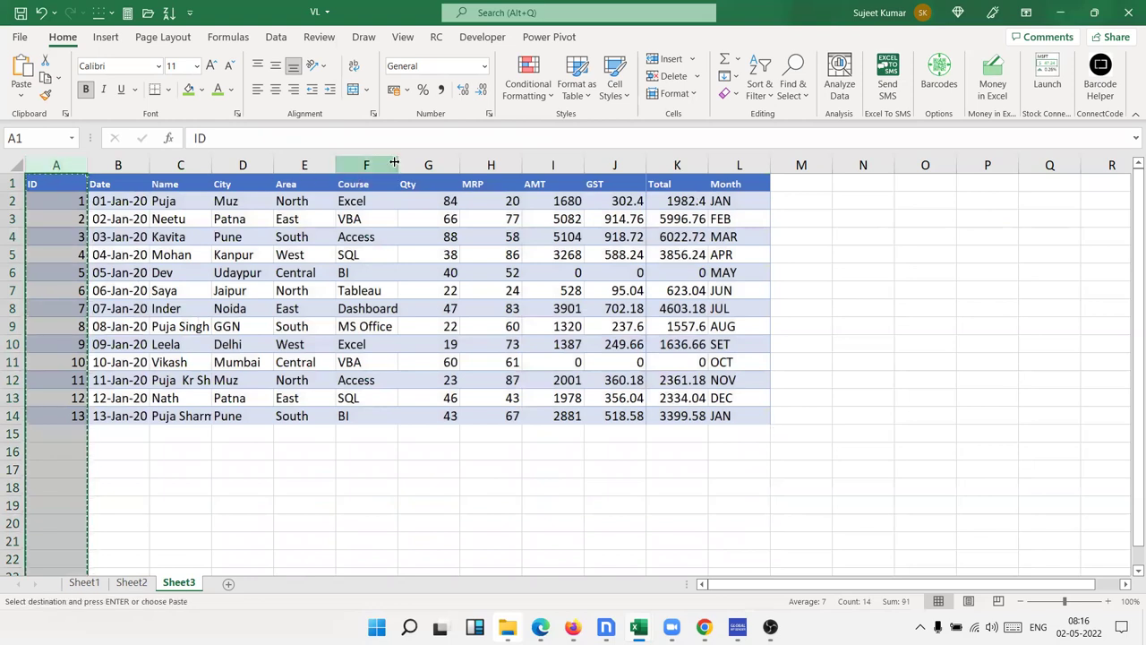
left_click(404, 167)
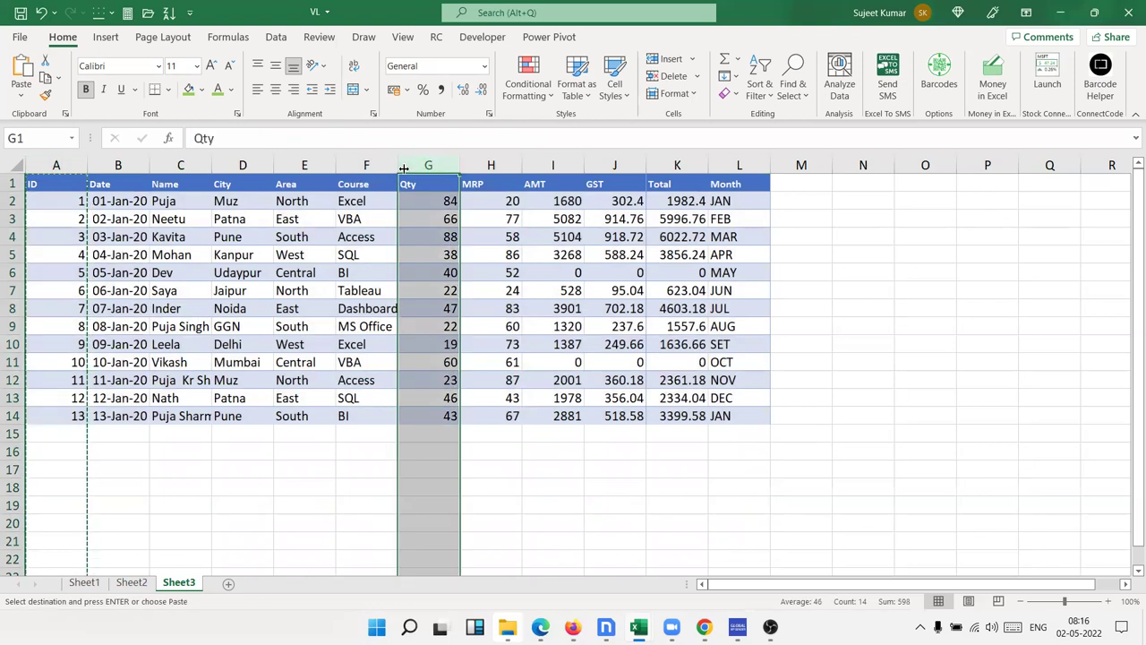
key("ctrl+plus")
Check the pasted ID values and table block, then select C17 for the lookup label
mouse_move(373, 204)
left_mouse_down()
mouse_move(368, 399)
mouse_move(356, 415)
left_mouse_up()
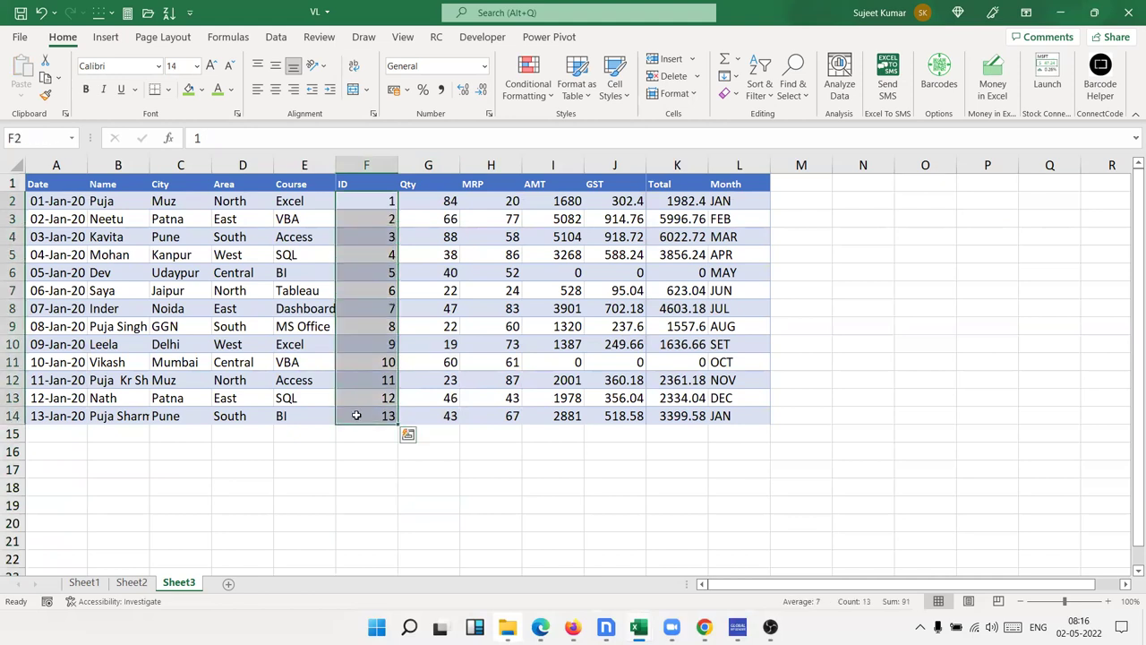
left_click_drag(66, 184, 683, 395)
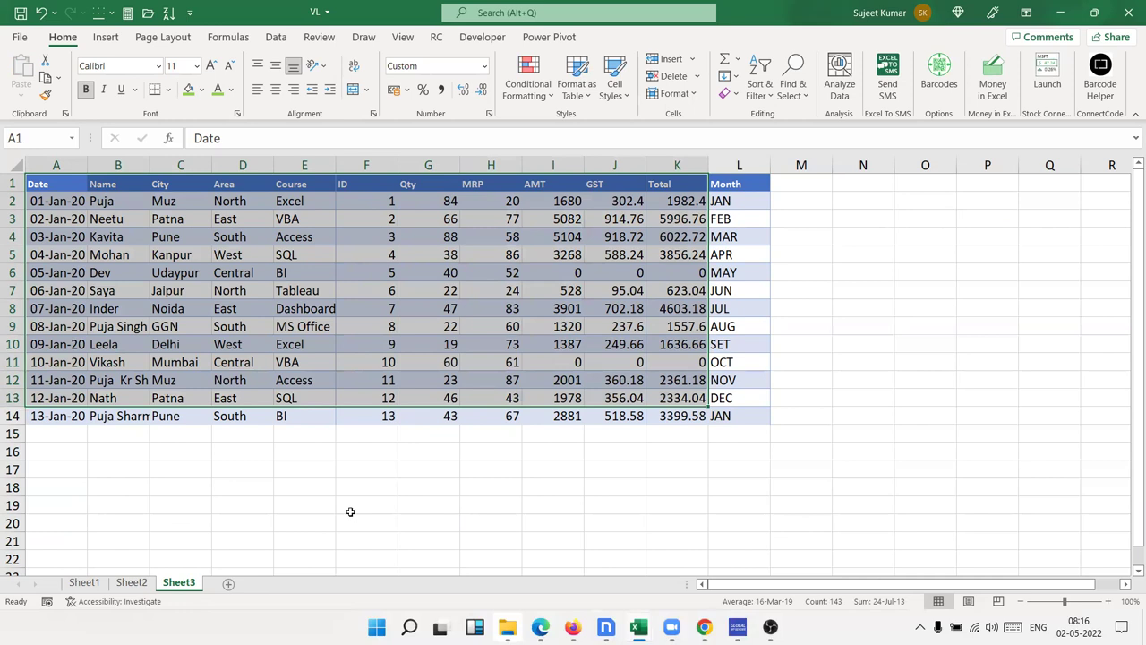
left_click(350, 511)
left_click_drag(420, 183, 681, 376)
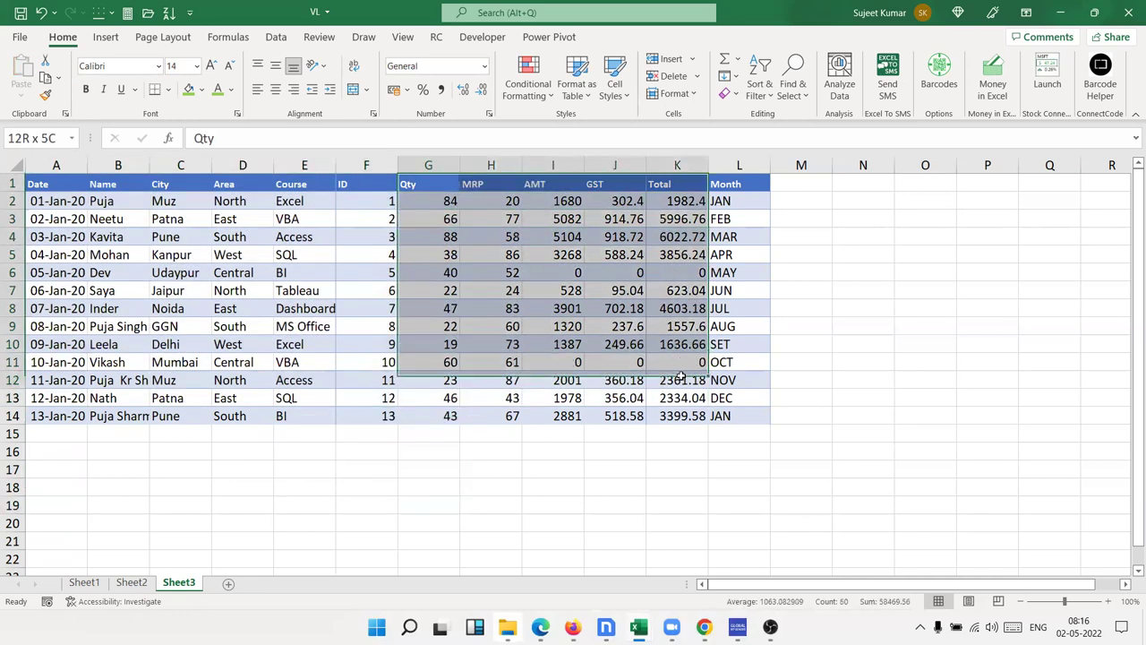
left_click(197, 464)
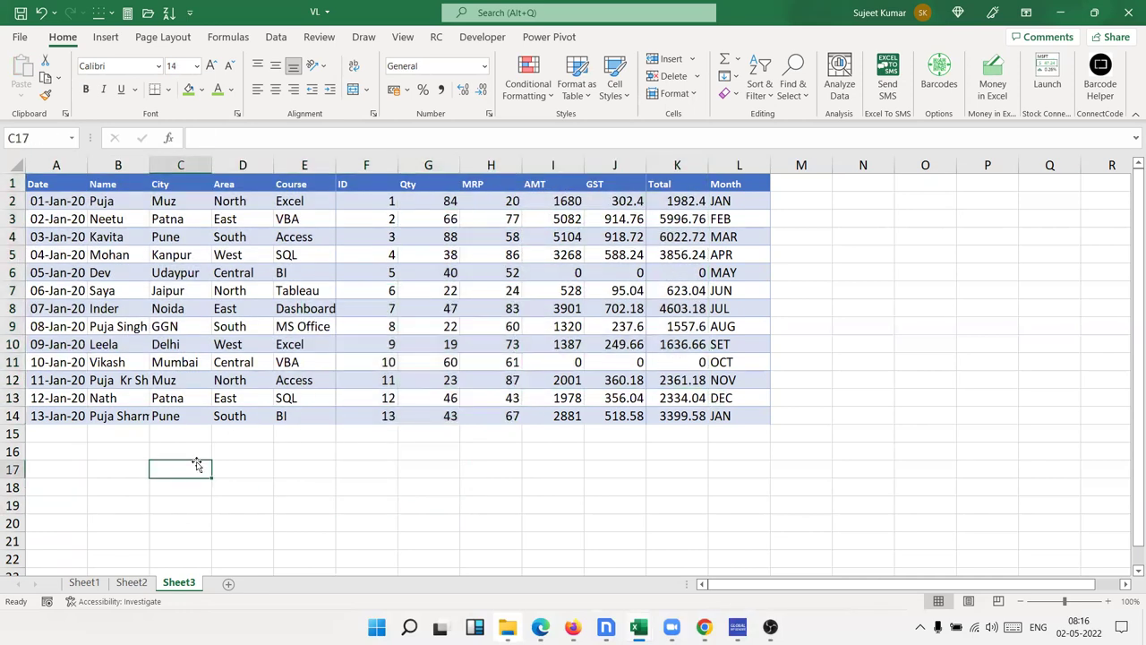
Enter 'ID' in C17, 4 in C18, and 'Name' and 'City' headings in D17:E17
type("ID")
key("Return")
type("4")
key("Tab")
key("Up")
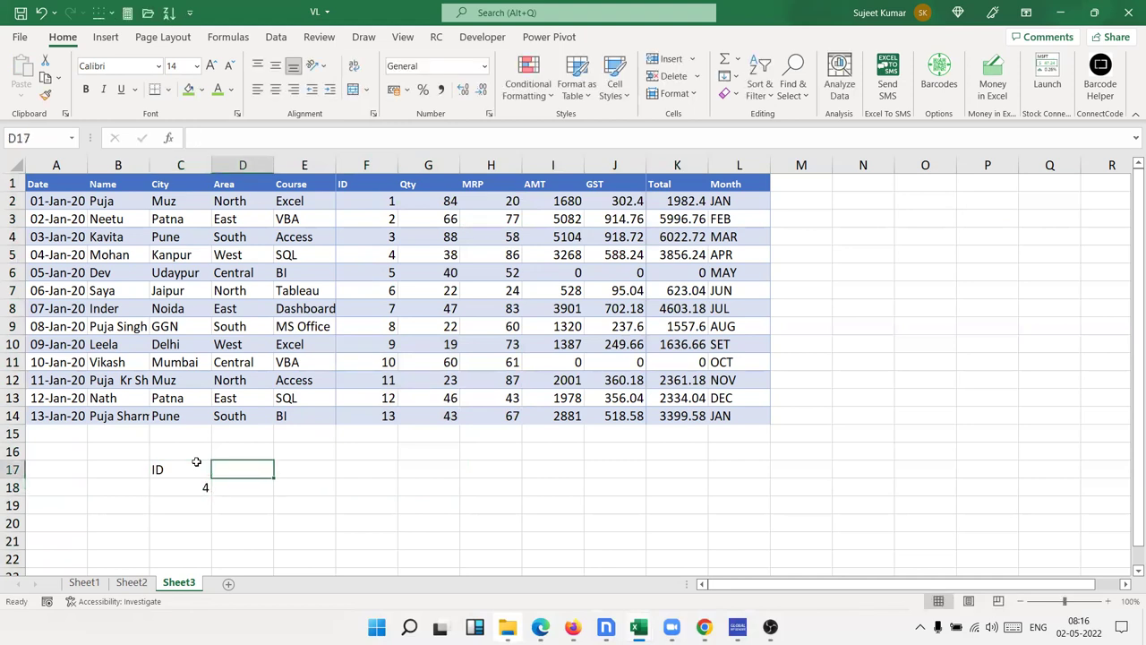
key("F2")
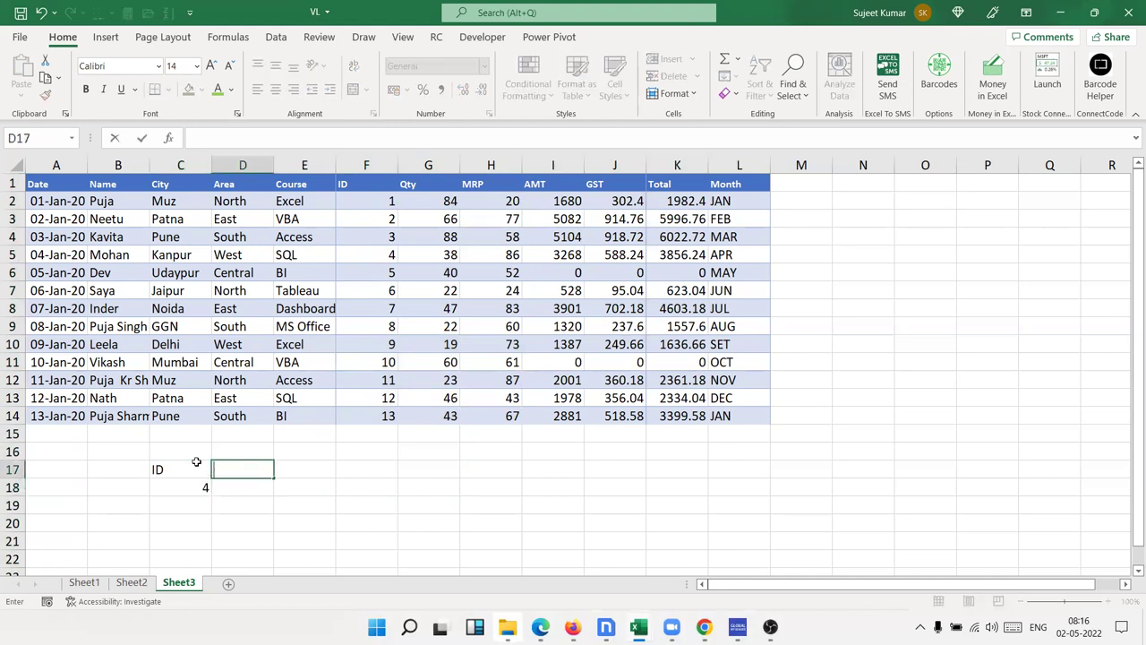
type("Name")
key("Tab")
type("City")
key("Return")
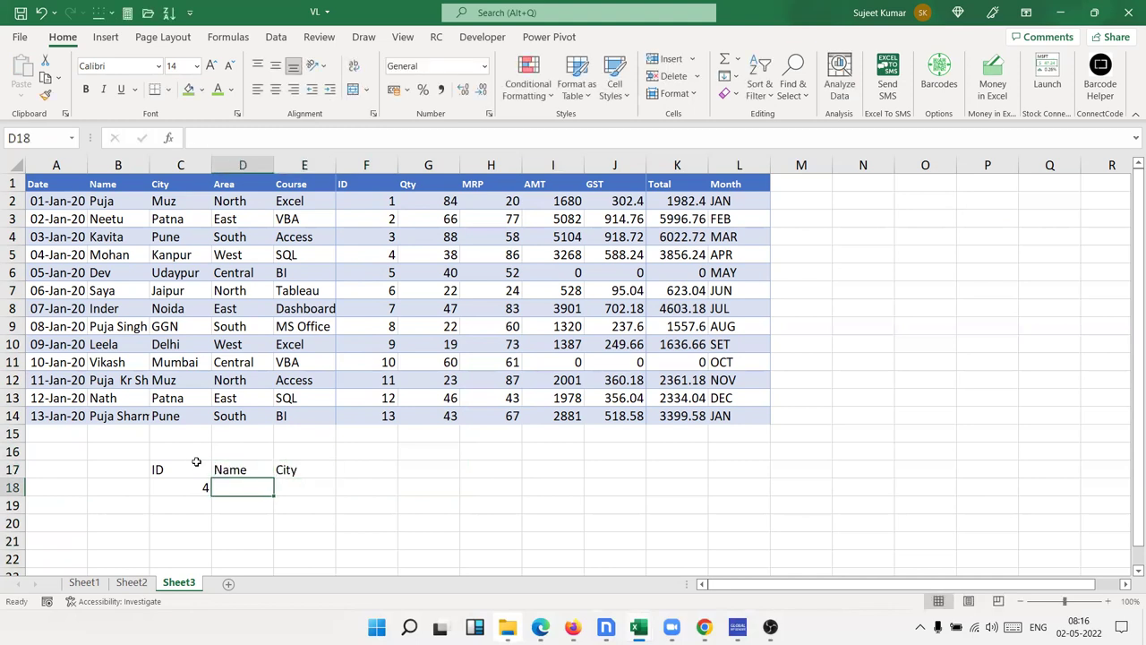
Move the Name and City headings up to D16:E16
mouse_move(369, 188)
left_mouse_down()
mouse_move(394, 342)
mouse_move(688, 433)
left_mouse_up()
mouse_move(62, 189)
left_mouse_down()
mouse_move(101, 309)
mouse_move(694, 370)
left_mouse_up()
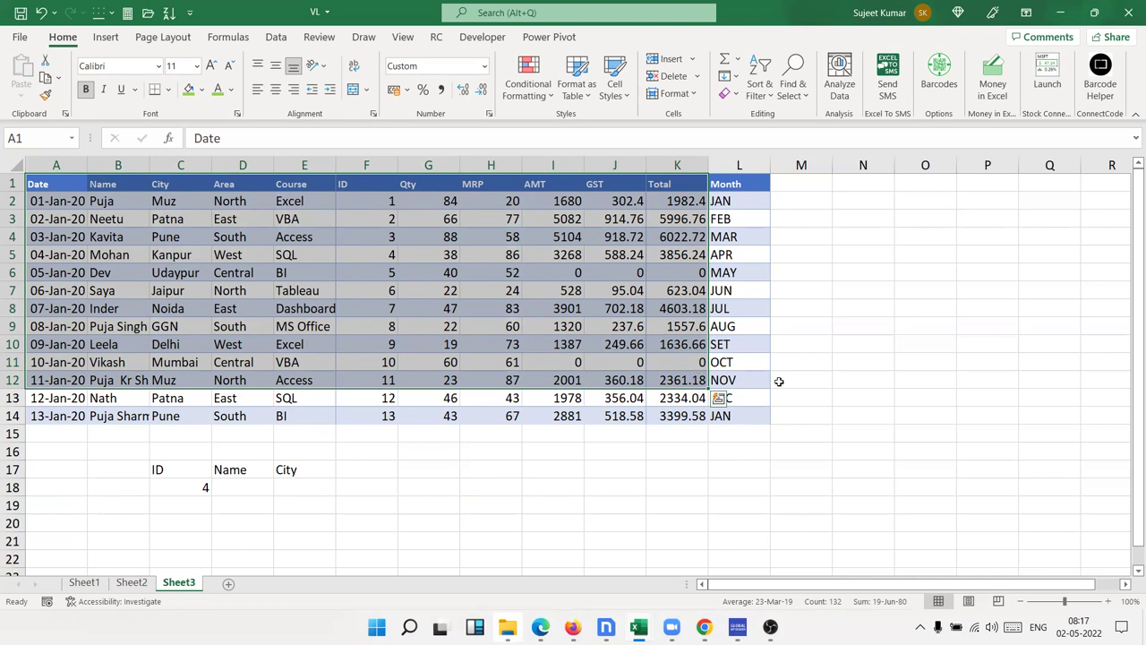
left_click(268, 484)
mouse_move(265, 467)
left_mouse_down()
mouse_move(281, 464)
mouse_move(281, 445)
left_mouse_up()
Enter =MATCH(C18,F1:F14,0) in C19 and compare its result against column F
left_click(207, 510)
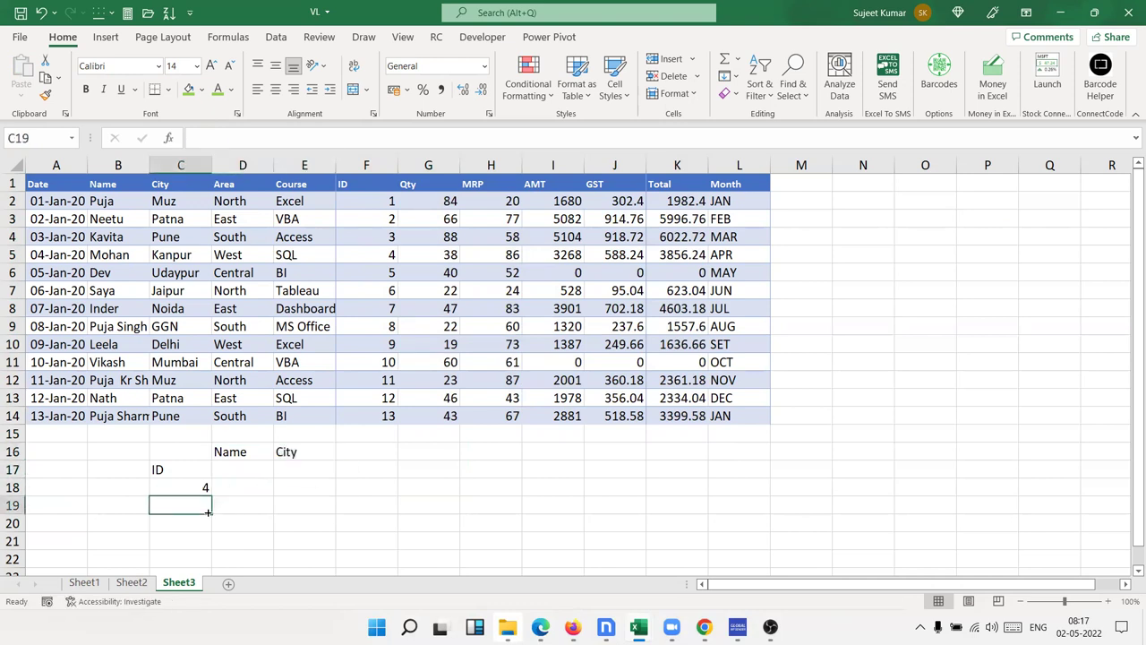
type("=match(")
key("Up")
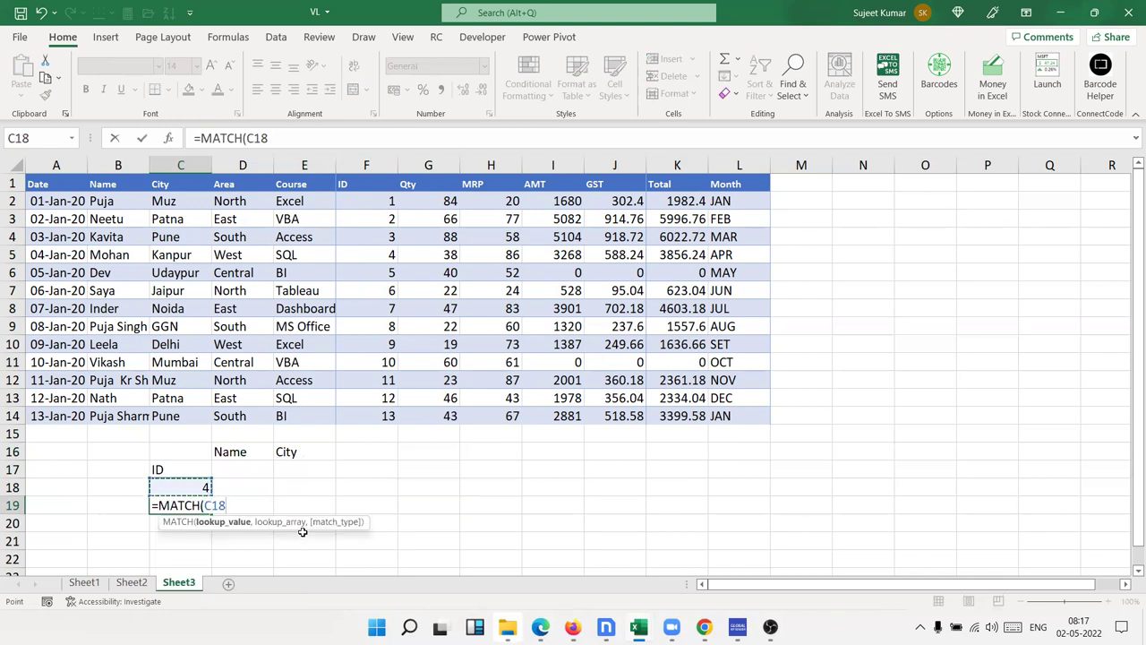
type(",")
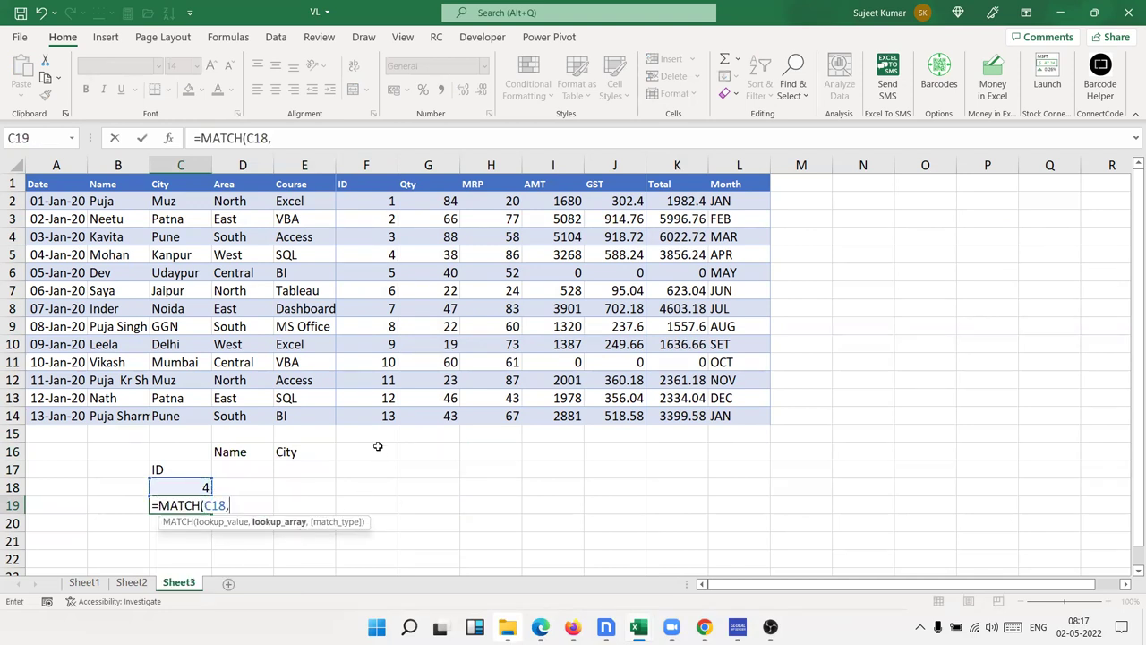
left_click_drag(372, 419, 376, 184)
type(",0")
key("Return")
key("Up")
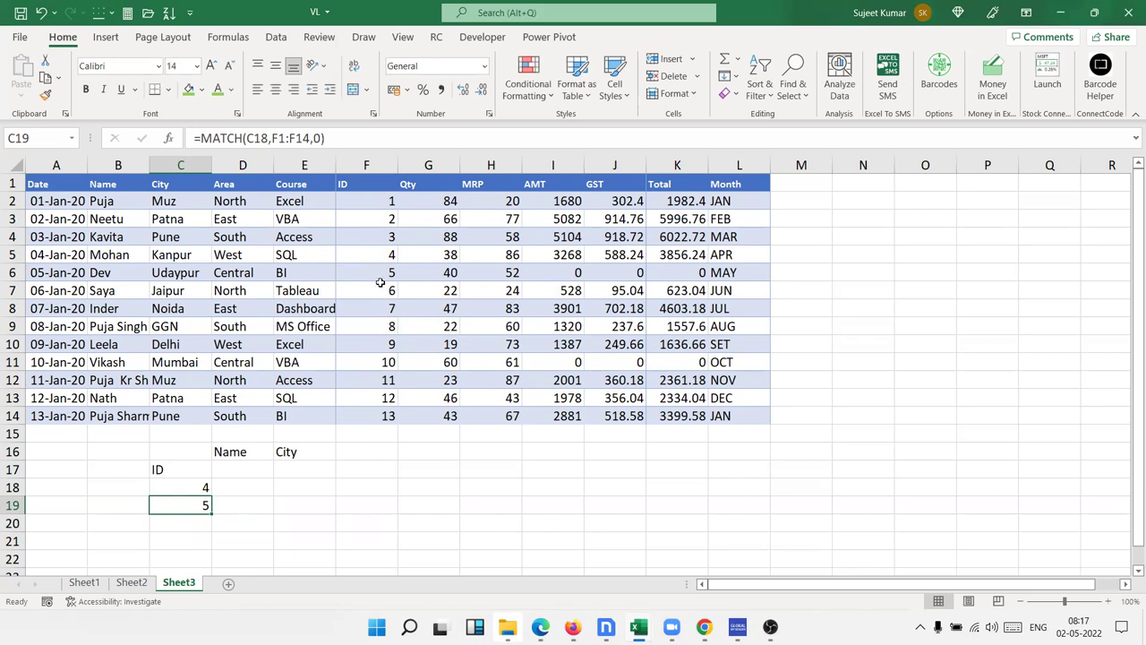
left_click(391, 251)
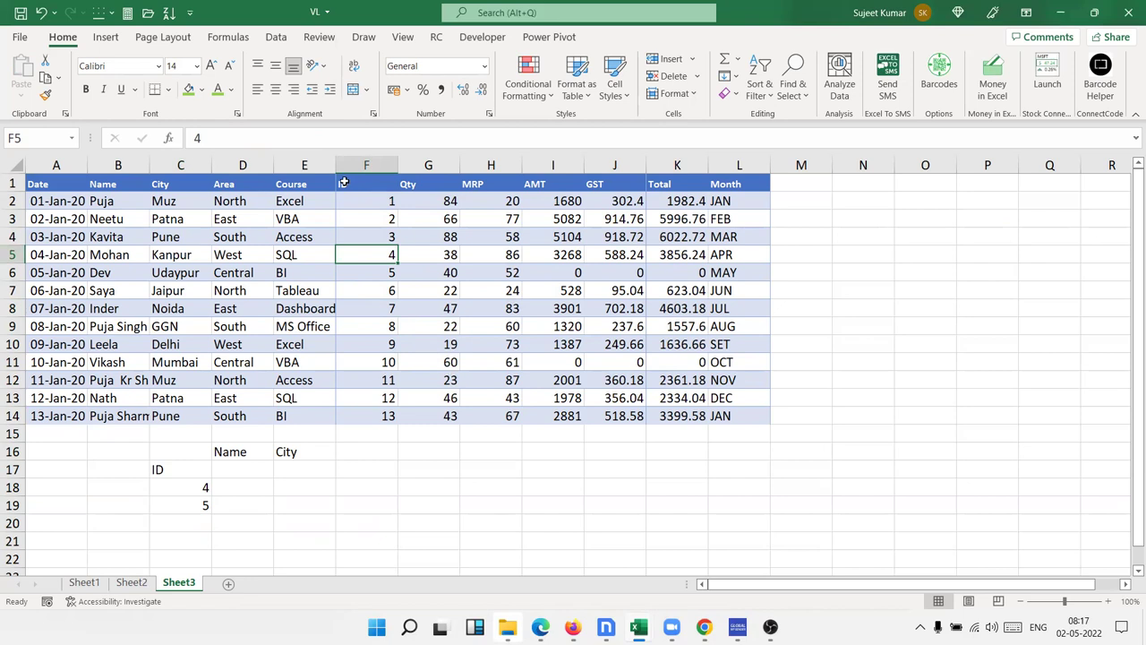
Change the MATCH range in C19 to F2:F14 so ID 4 returns position 4
left_click(206, 504)
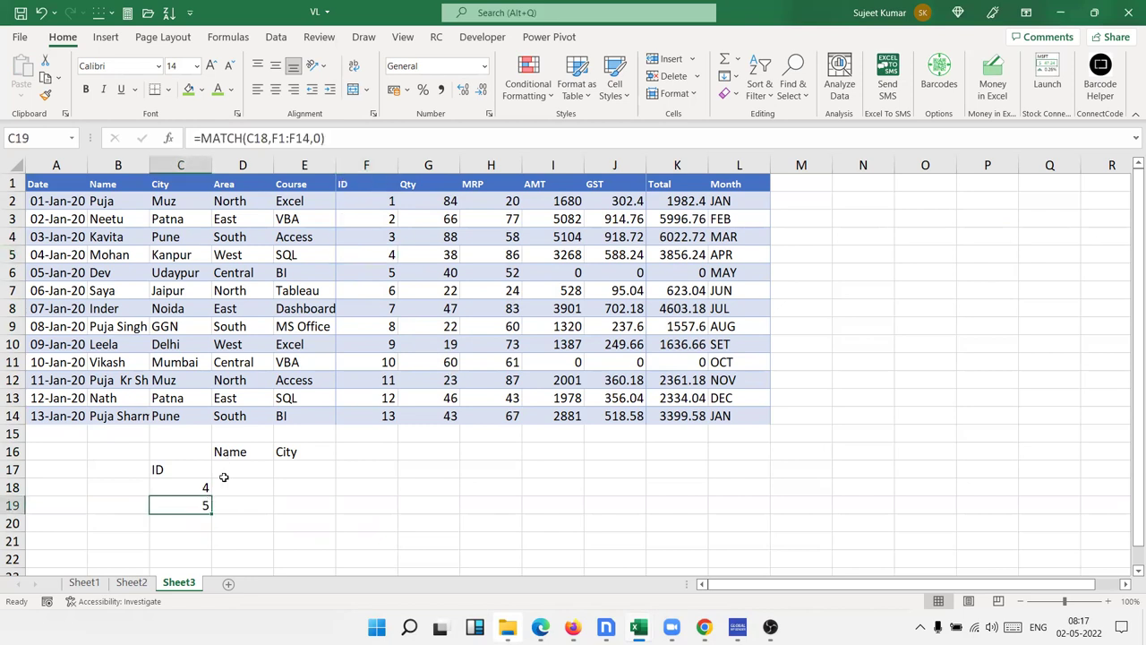
double_click(178, 503)
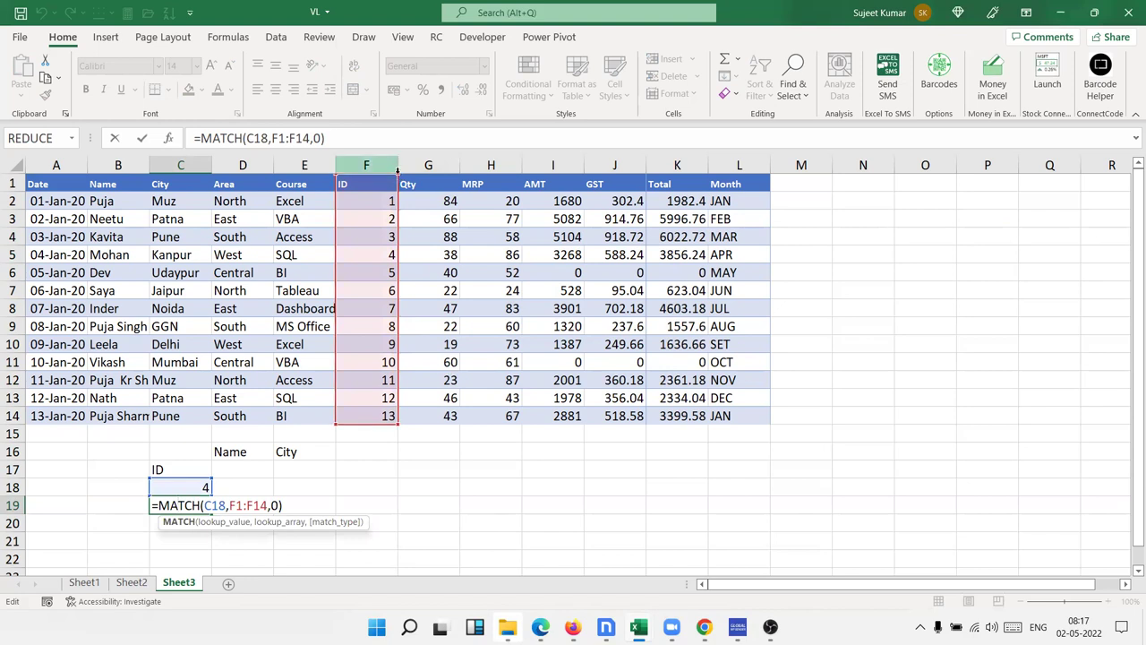
left_click_drag(397, 172, 390, 195)
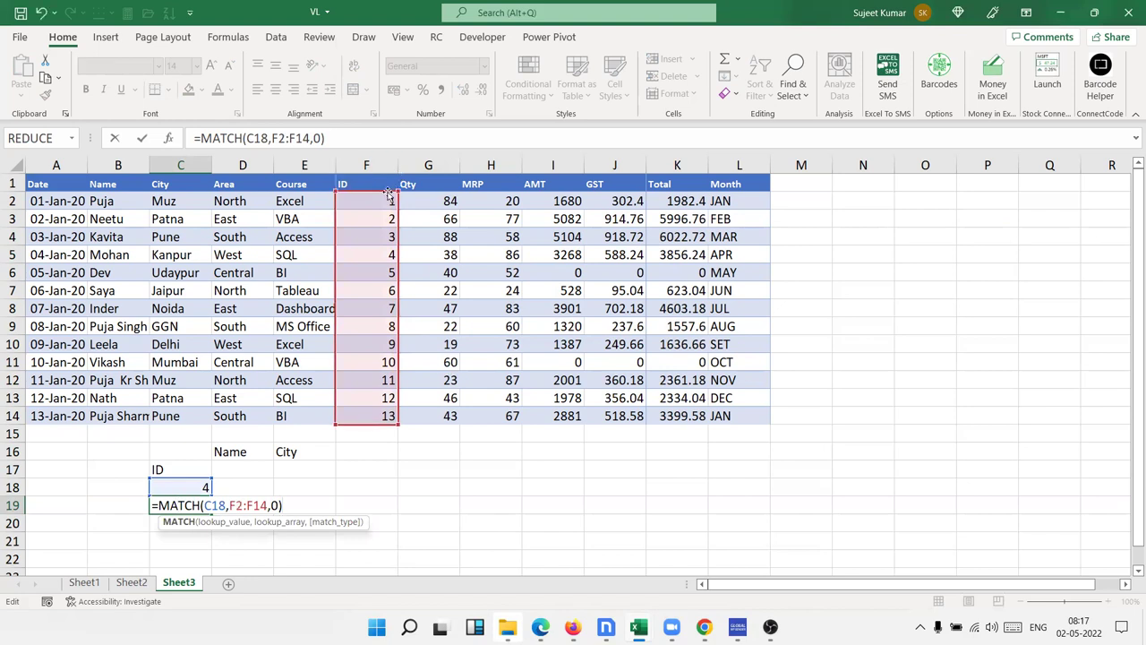
key("Return")
left_click(363, 255)
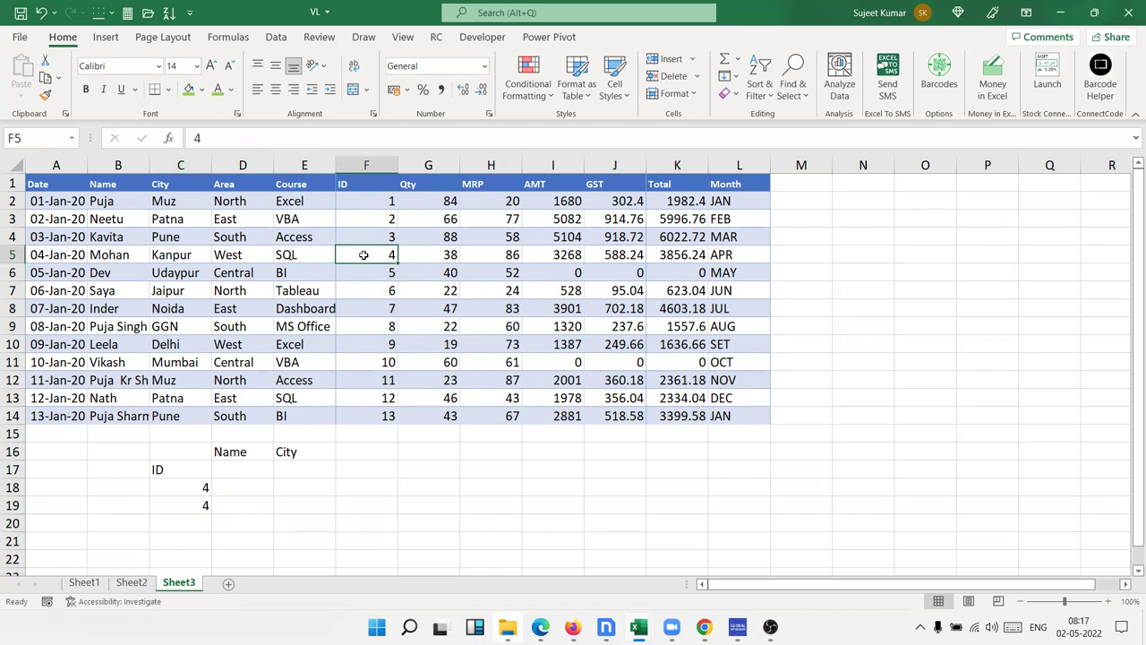
Renumber the IDs in F2:F14 as a 101–113 series
left_click(364, 202)
type("10")
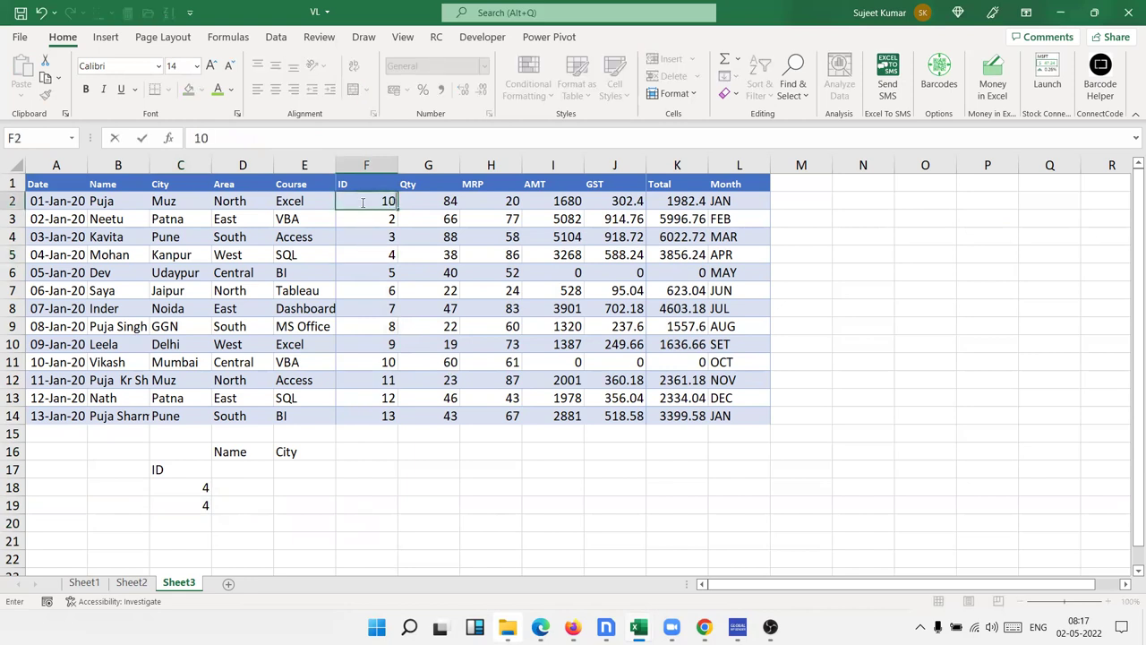
type("1")
key("Return")
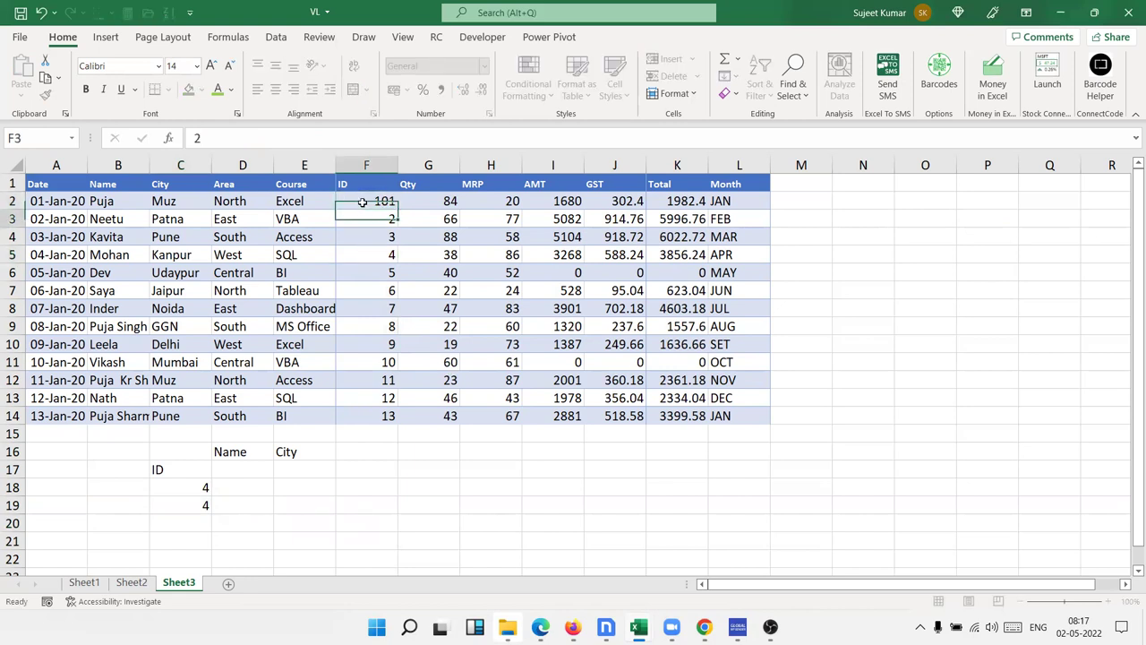
type("102")
key("Return")
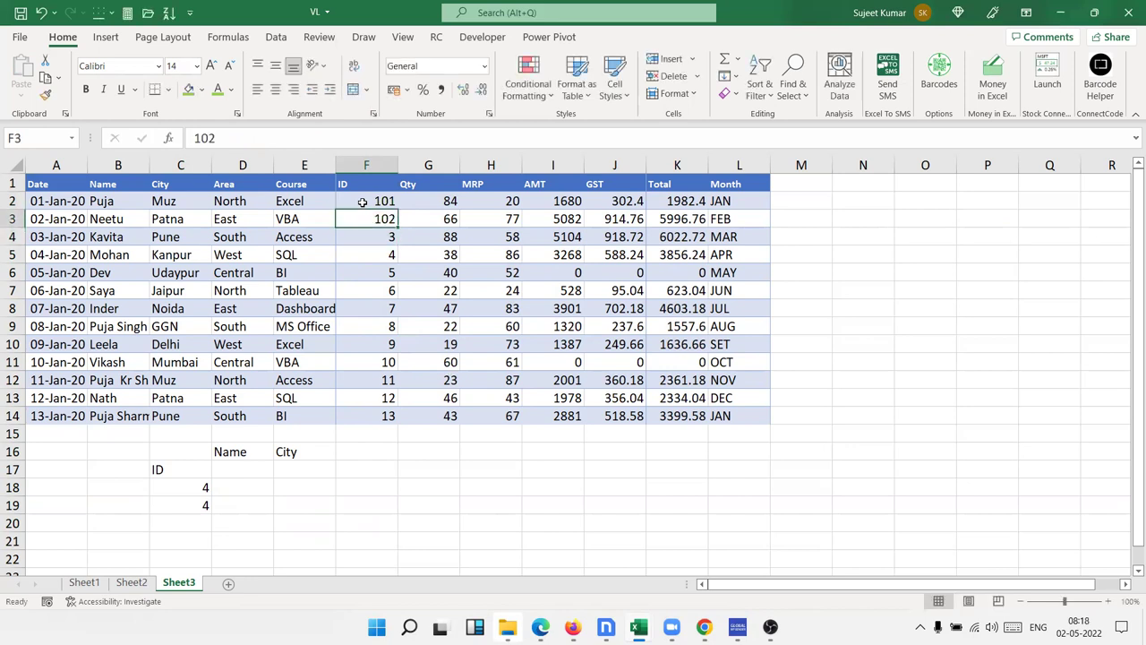
left_click_drag(363, 203, 376, 222)
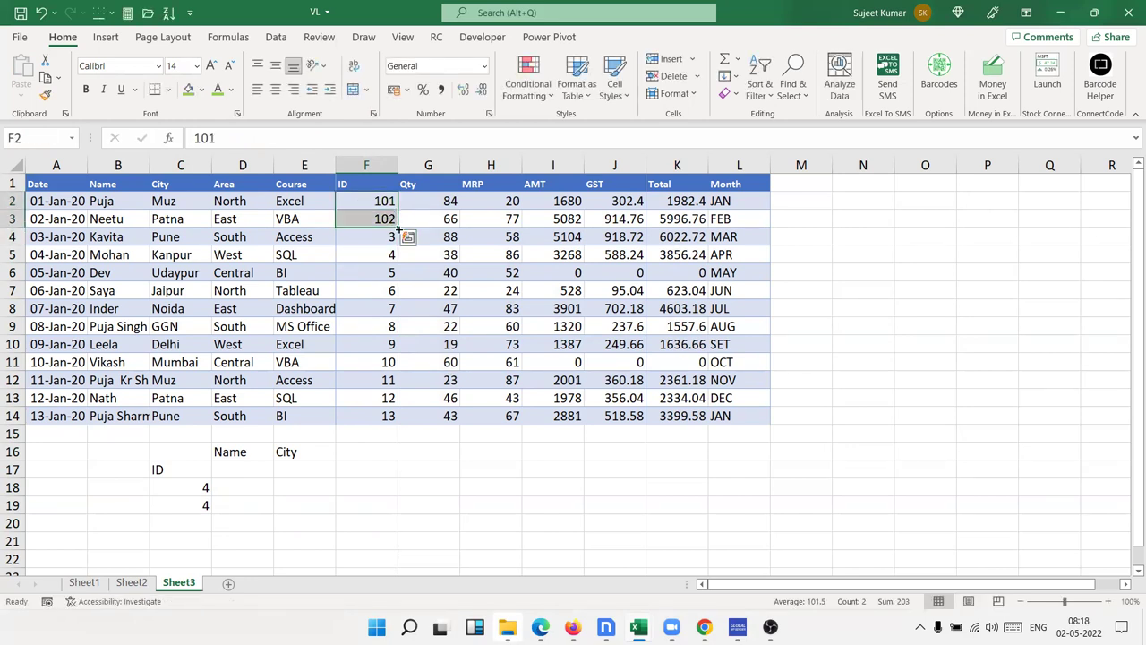
double_click(399, 229)
Enter 104 as the lookup ID in C18
left_click(195, 487)
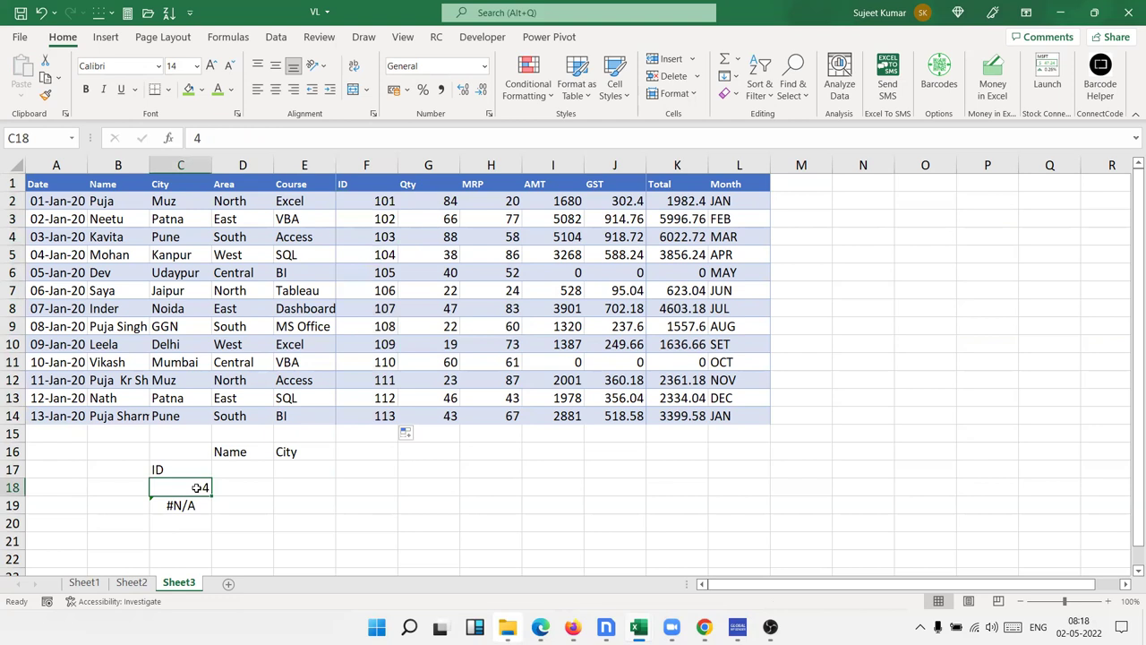
type("104")
key("Return")
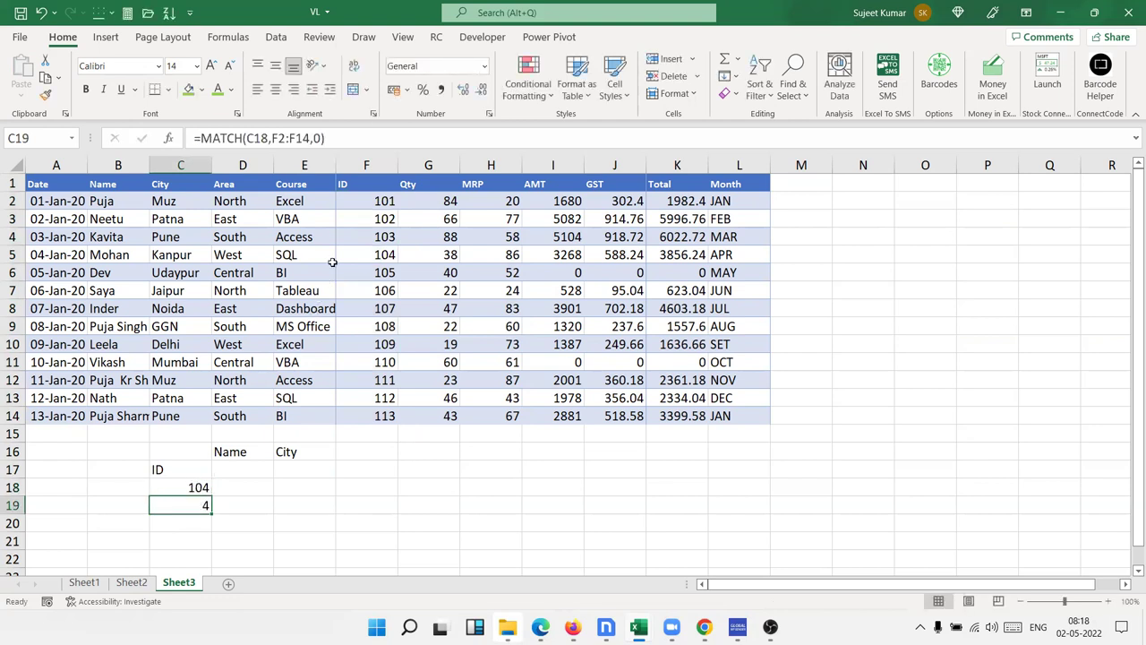
Extend C19's MATCH range up to F1:F14, including the ID header
left_click(364, 204)
key("Down")
key("Down")
key("Down")
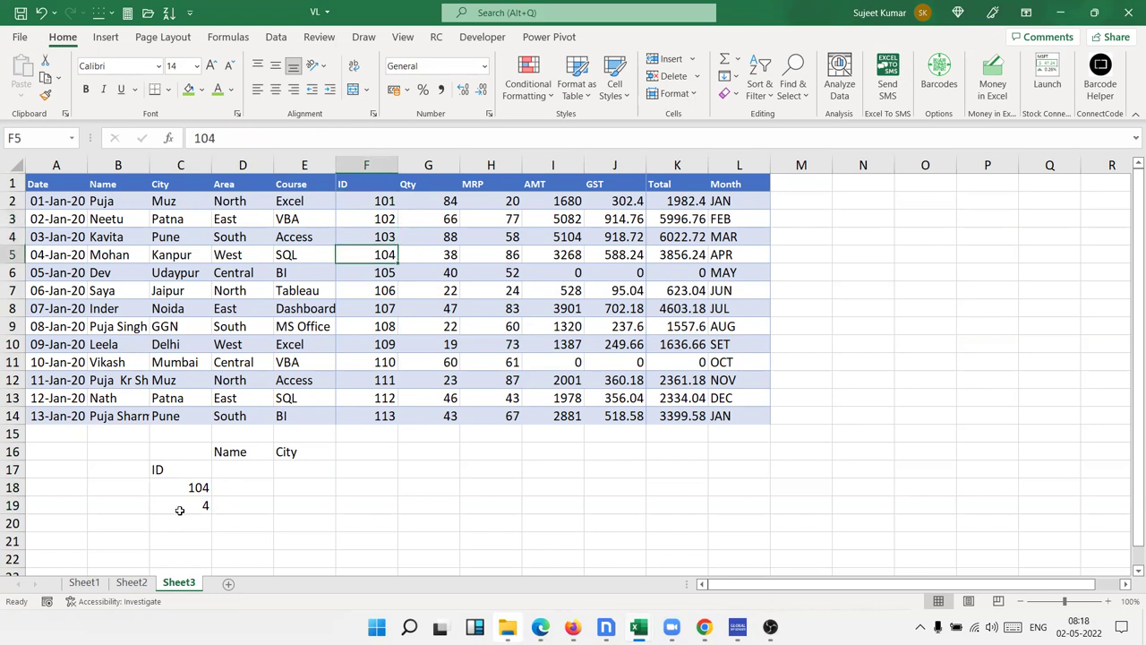
double_click(182, 507)
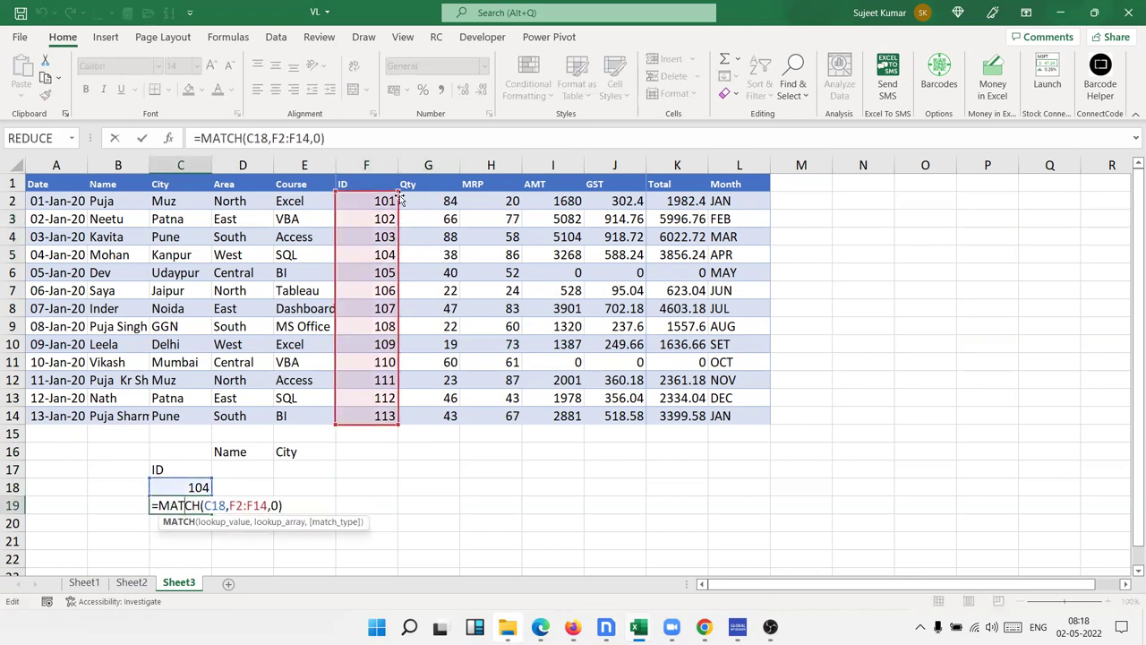
left_click_drag(399, 193, 402, 175)
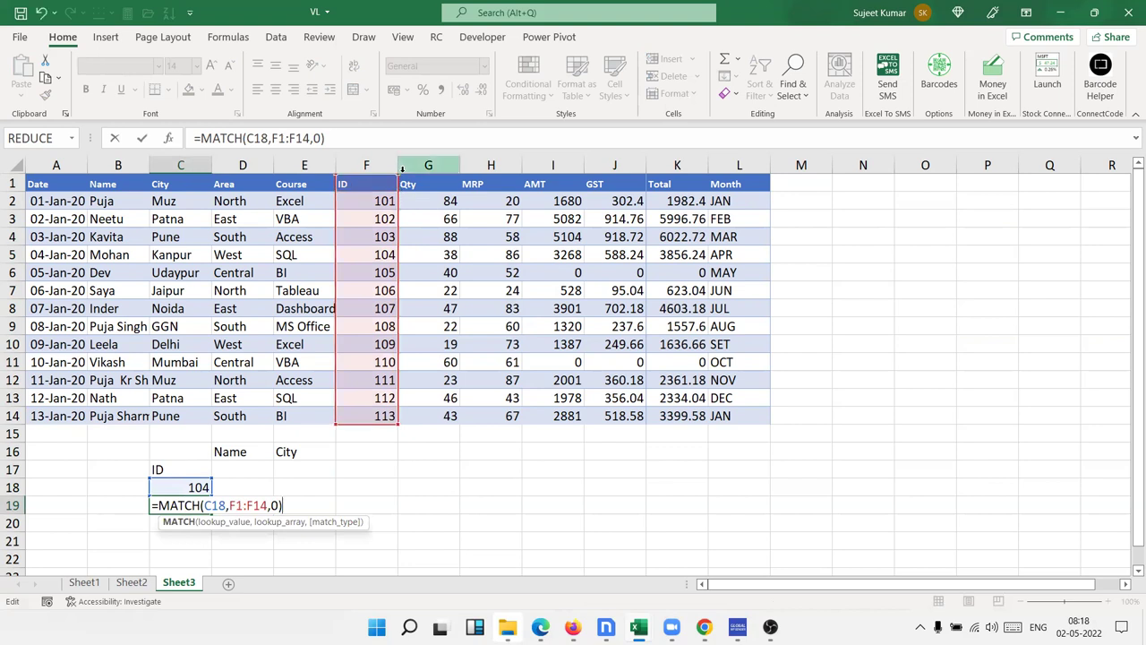
key("Return")
left_click(191, 503)
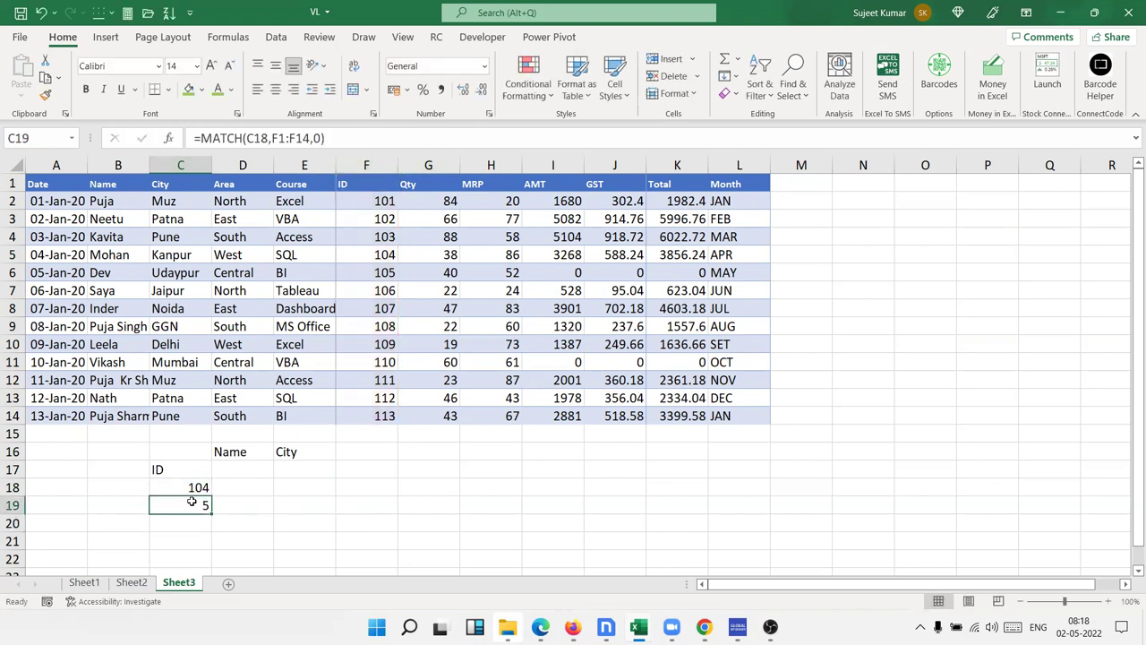
Review C18, the ID column and the MATCH result, then begin an INDEX formula in D18
left_click(191, 487)
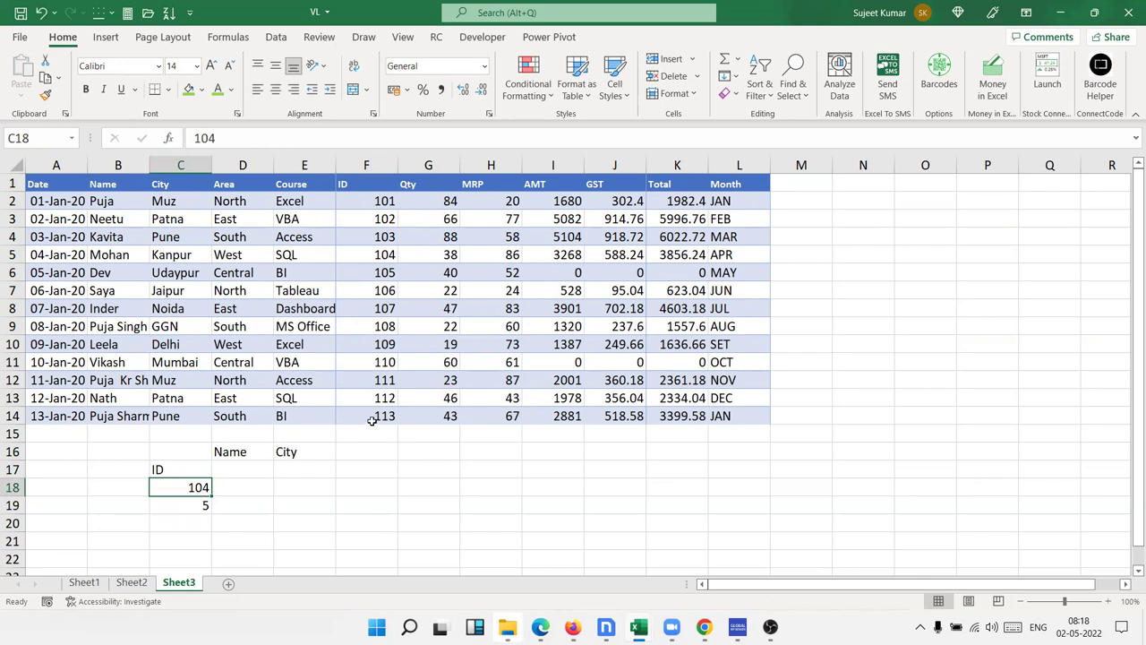
left_click_drag(376, 417, 372, 176)
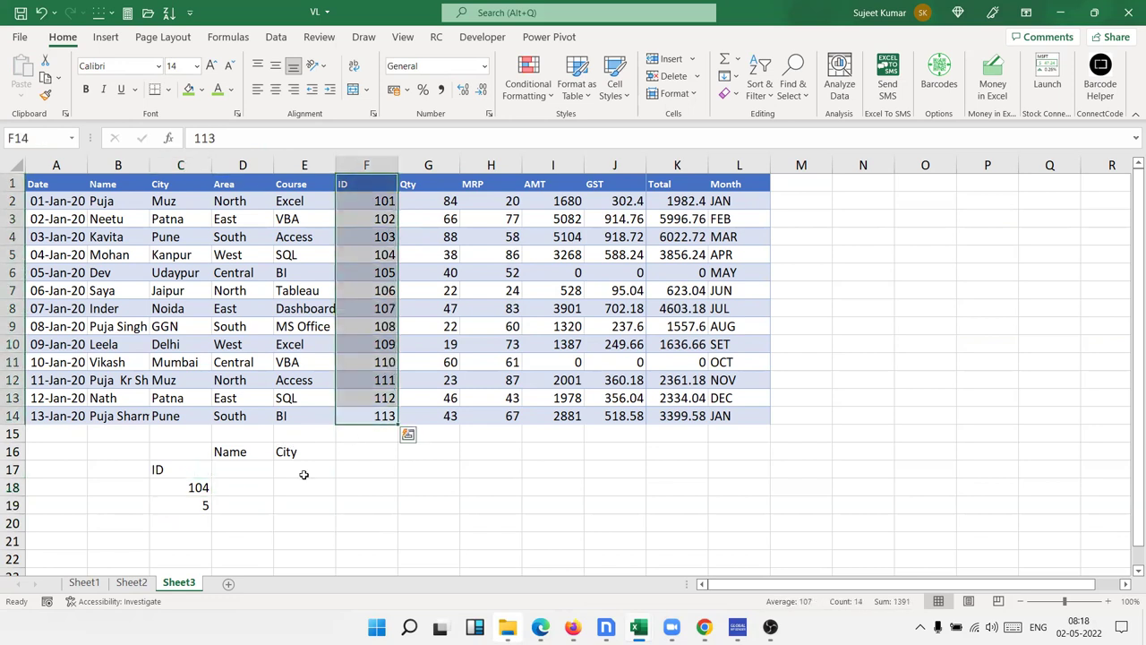
left_click(198, 509)
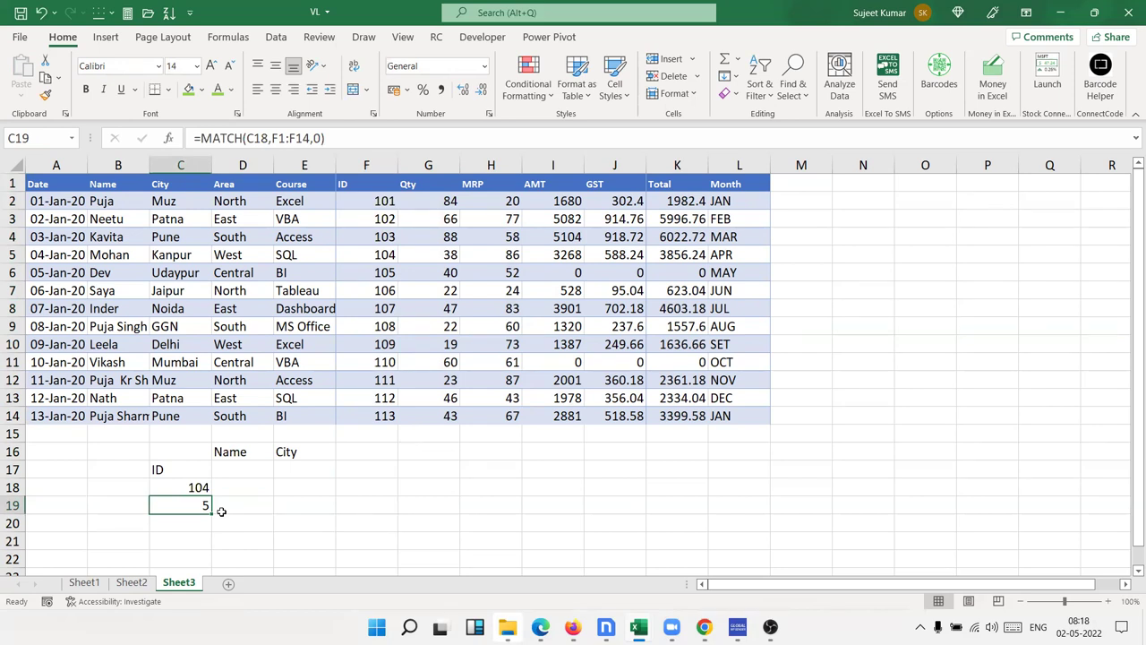
left_click(246, 485)
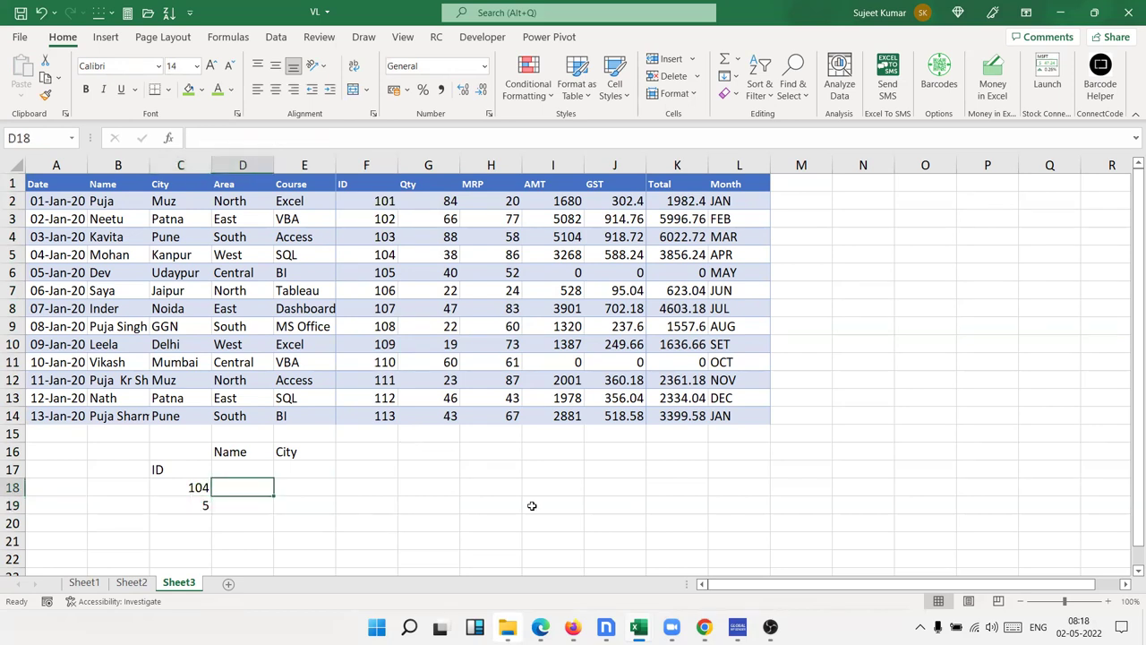
type("=in")
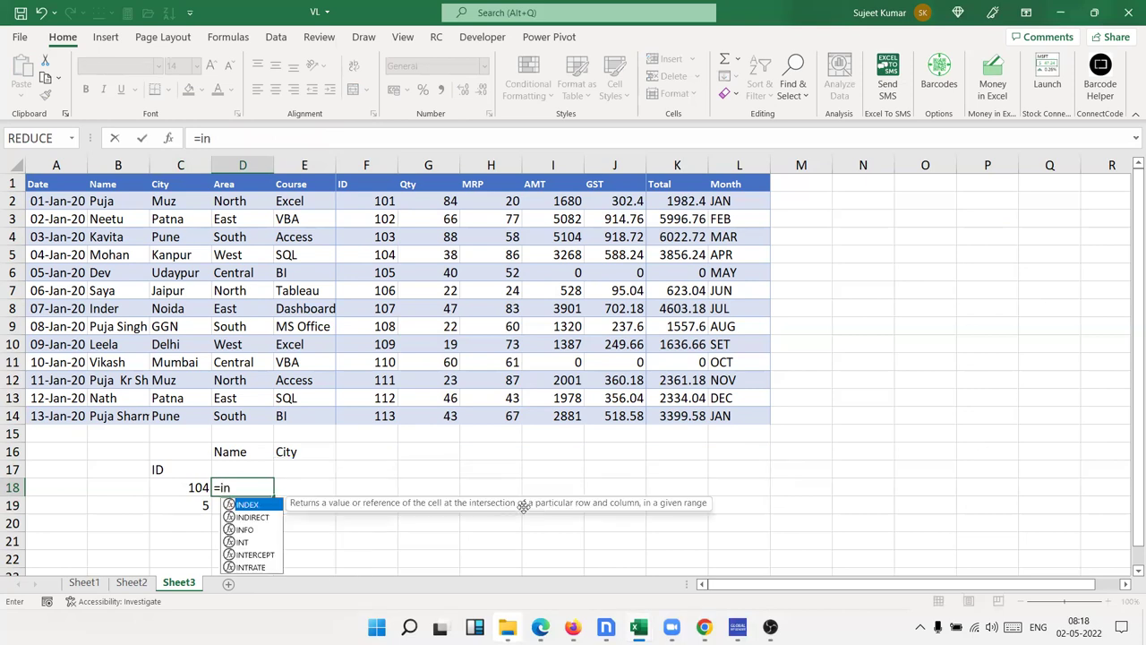
Start INDEX in D18 with A1:L14 as the array, then cancel the entry
key("Tab")
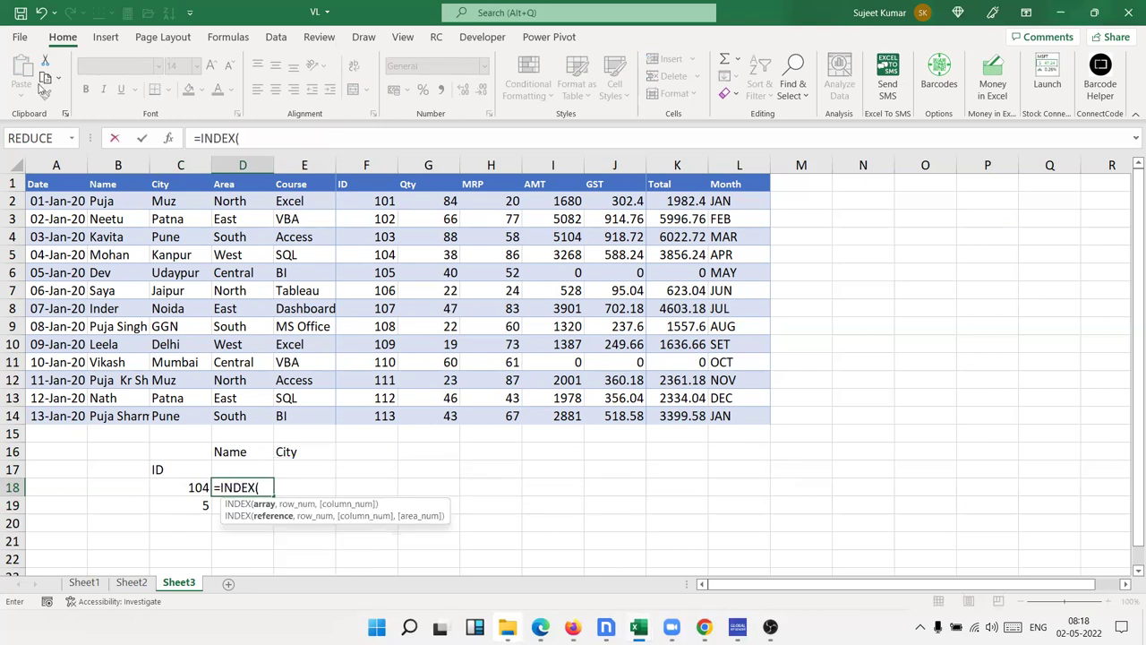
left_click(63, 183)
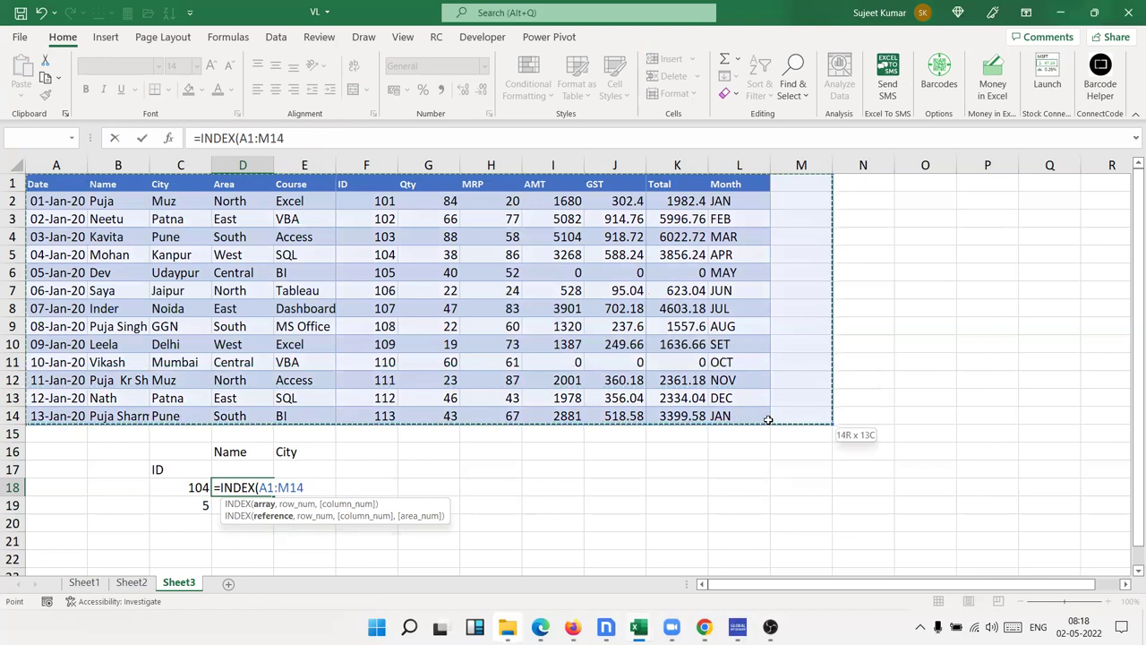
left_click_drag(305, 238, 758, 424)
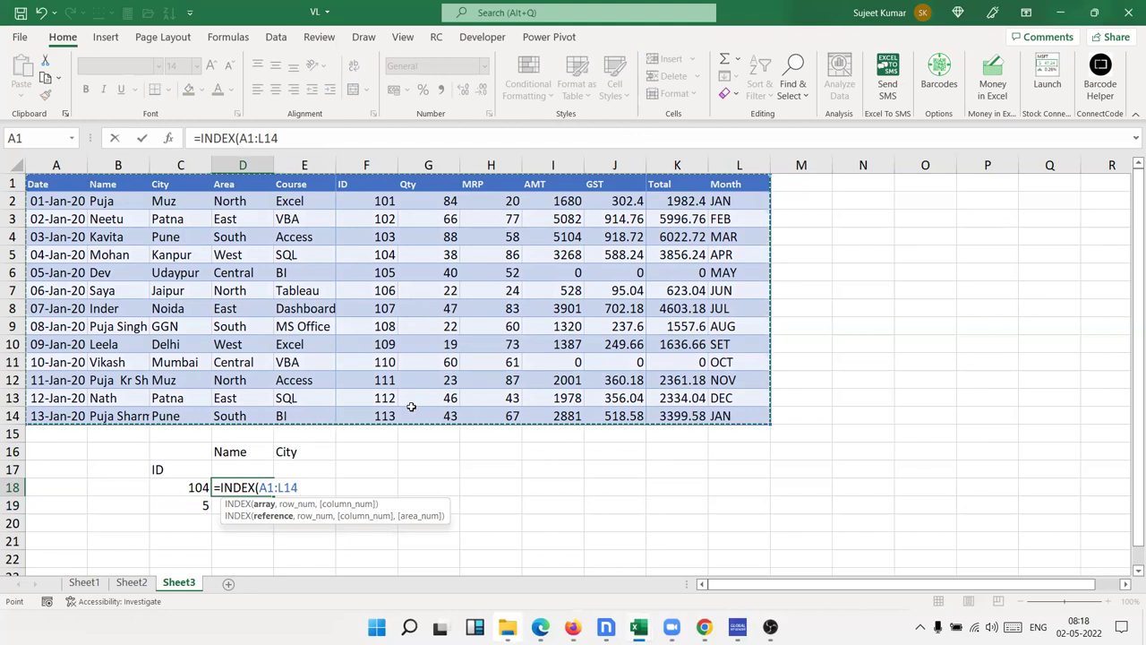
key("Escape")
Clear the existing MATCH formula from C19
key("Down")
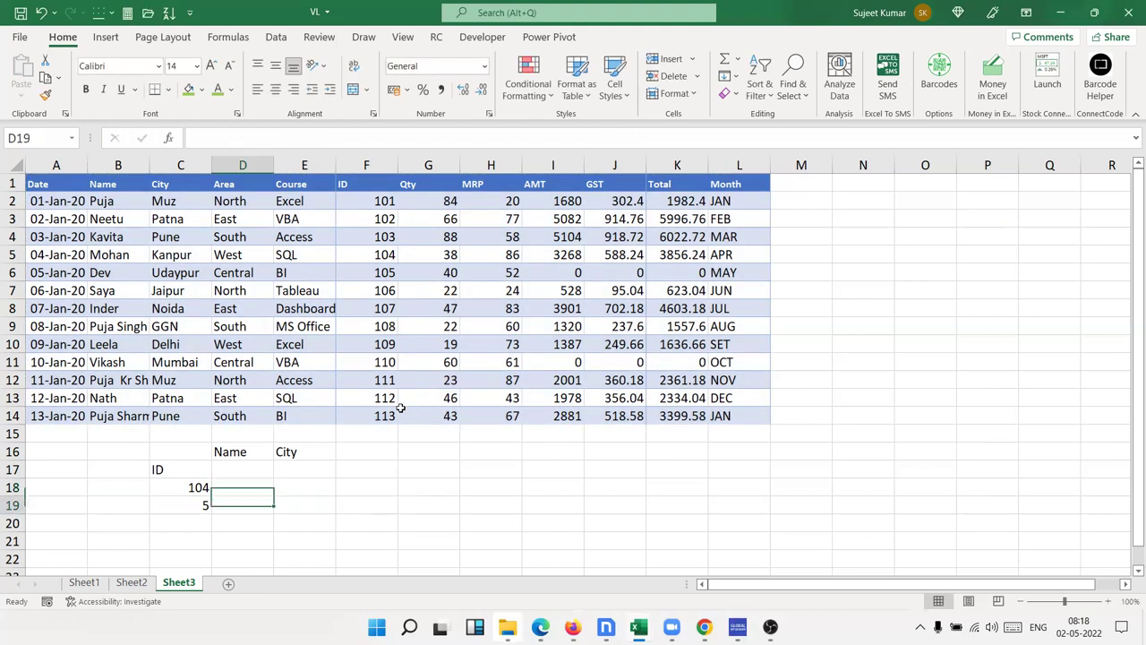
key("Left")
key("Delete")
key("Up")
key("Down")
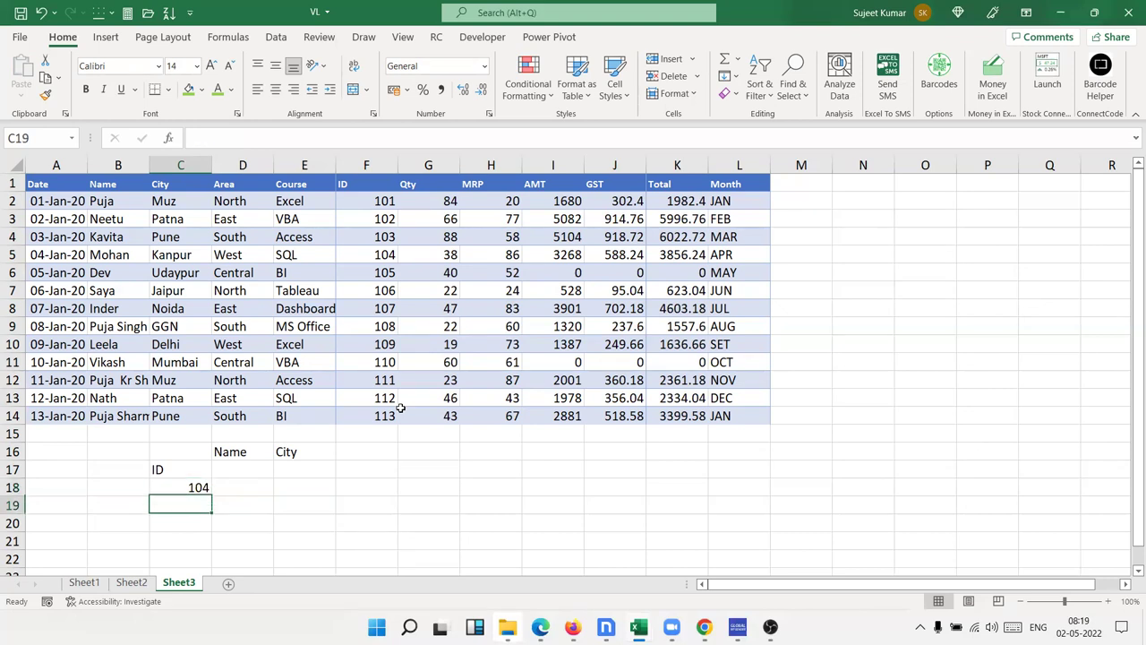
Re-enter =MATCH(C18,F1:F14,0) in C19, returning position 5 for ID 104
type("=")
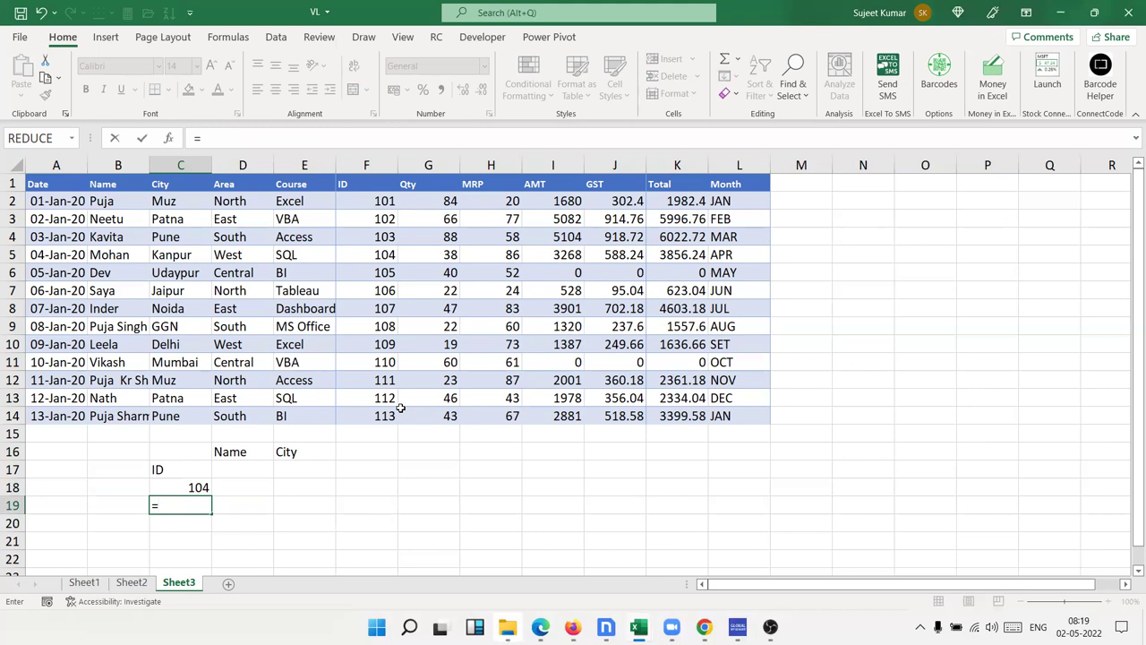
type("ma")
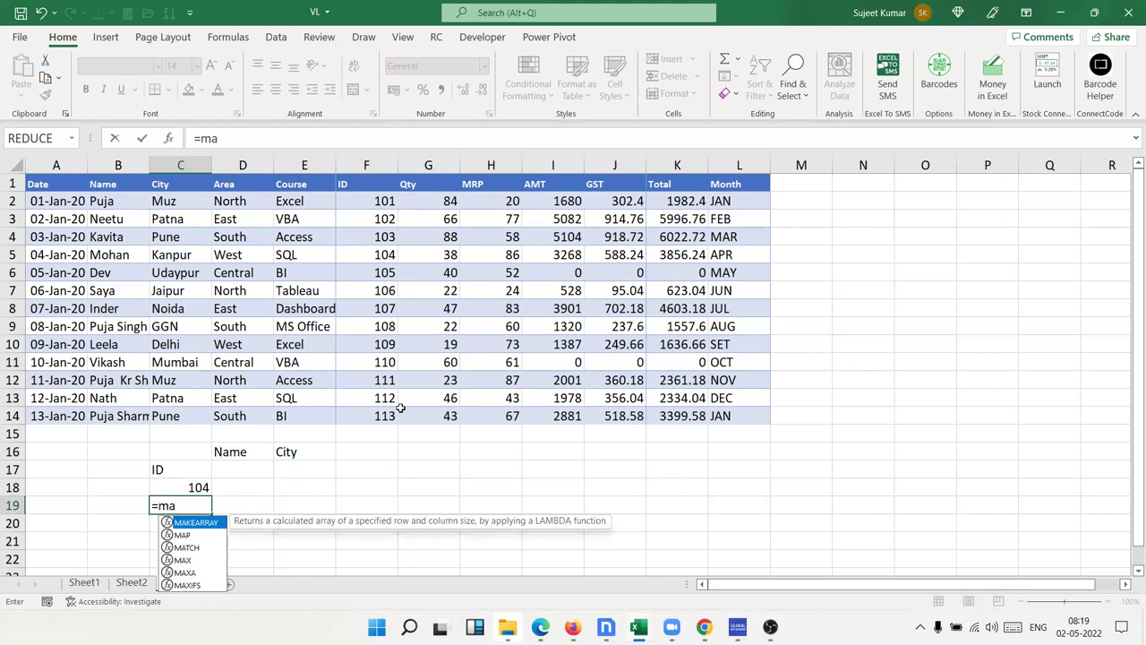
key("Down")
key("Down")
key("Tab")
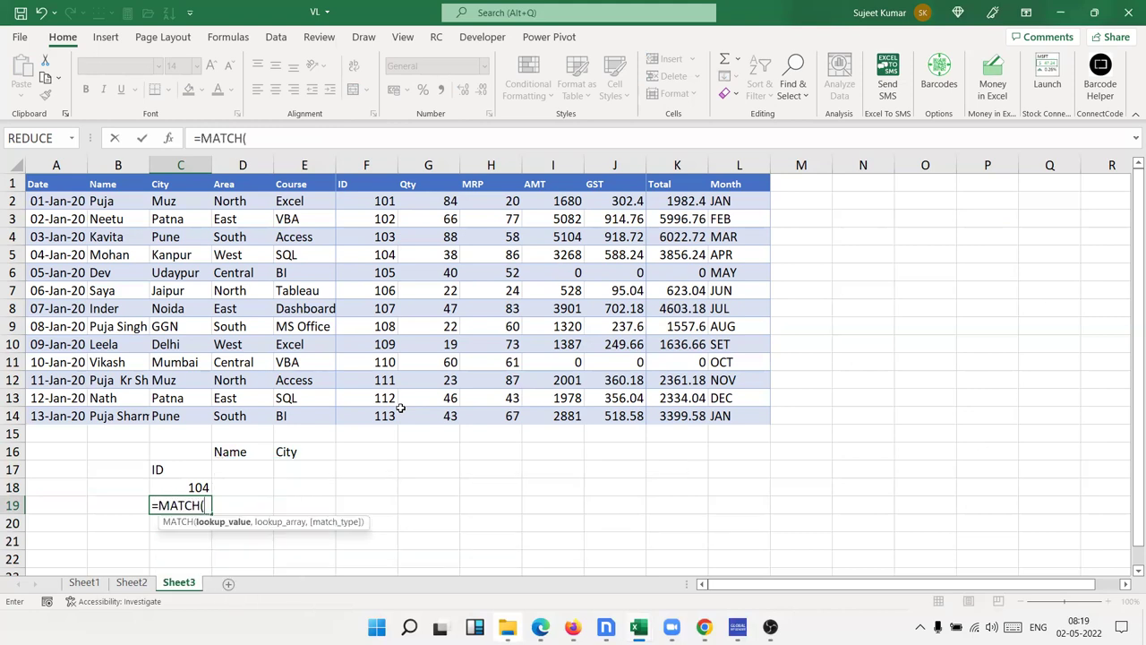
left_click(192, 483)
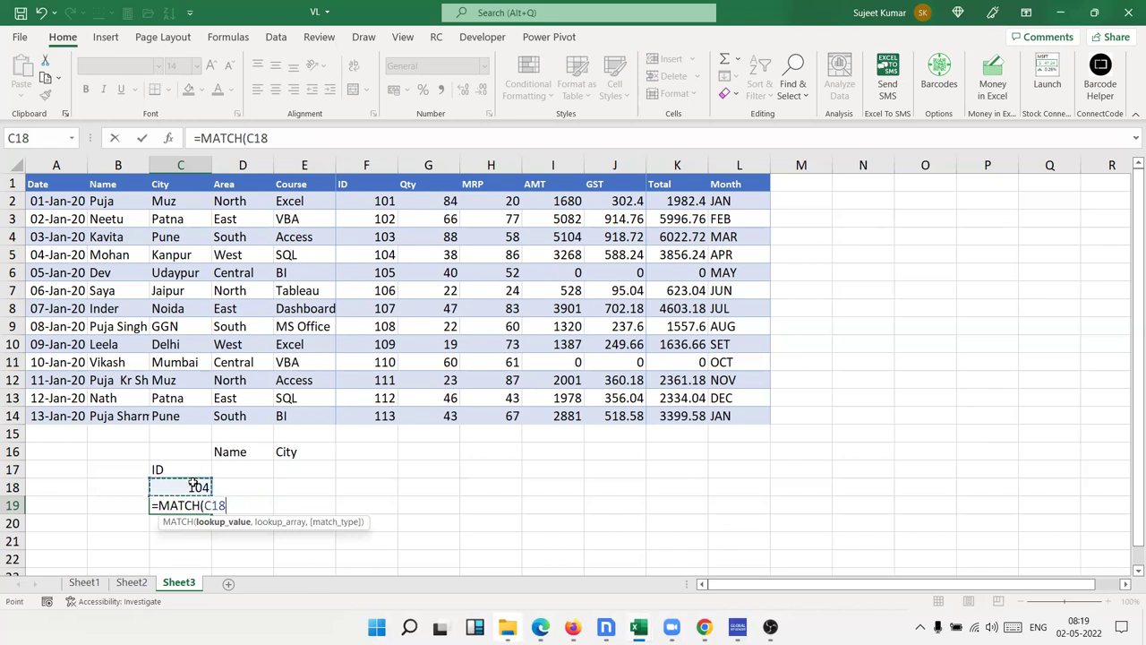
type(",")
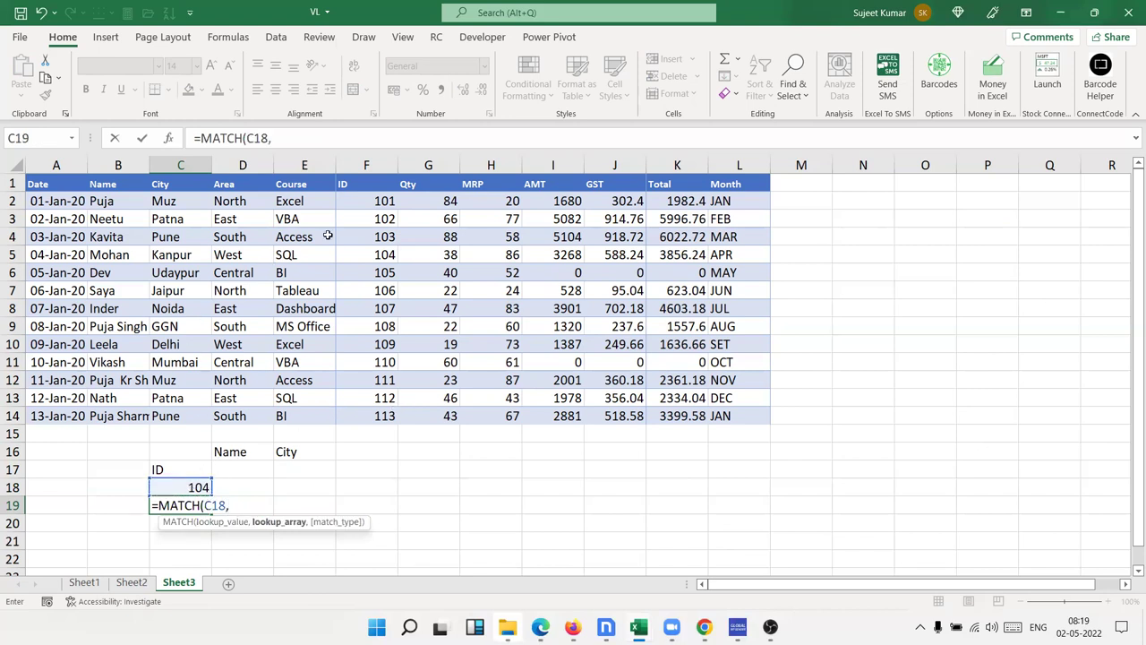
left_click_drag(355, 183, 373, 416)
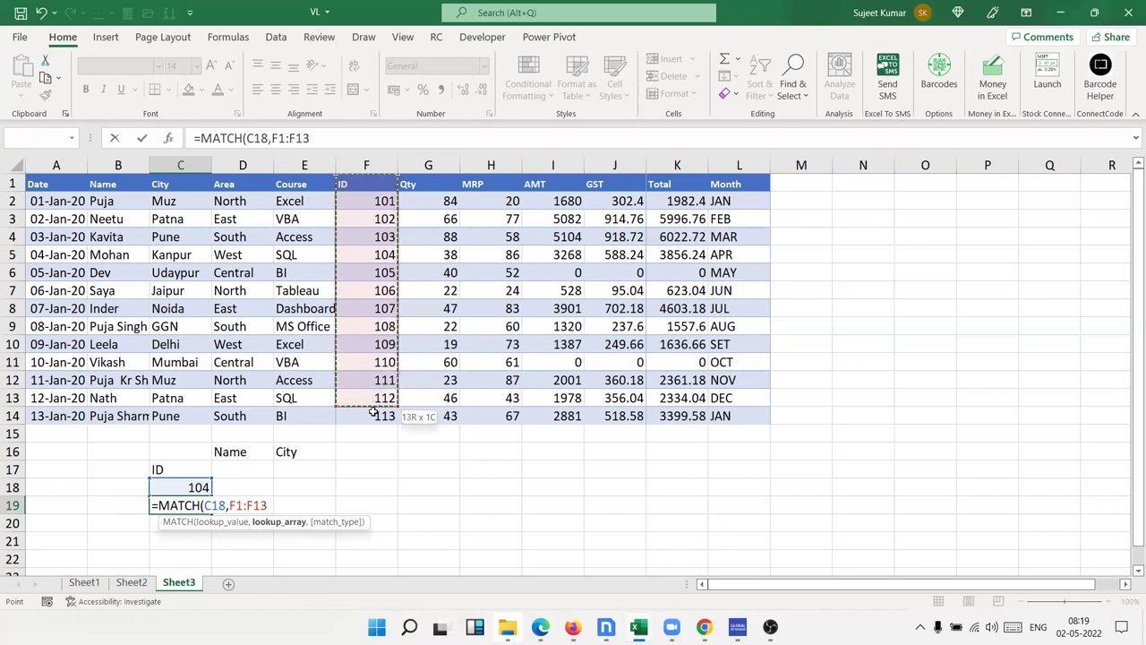
type(",0")
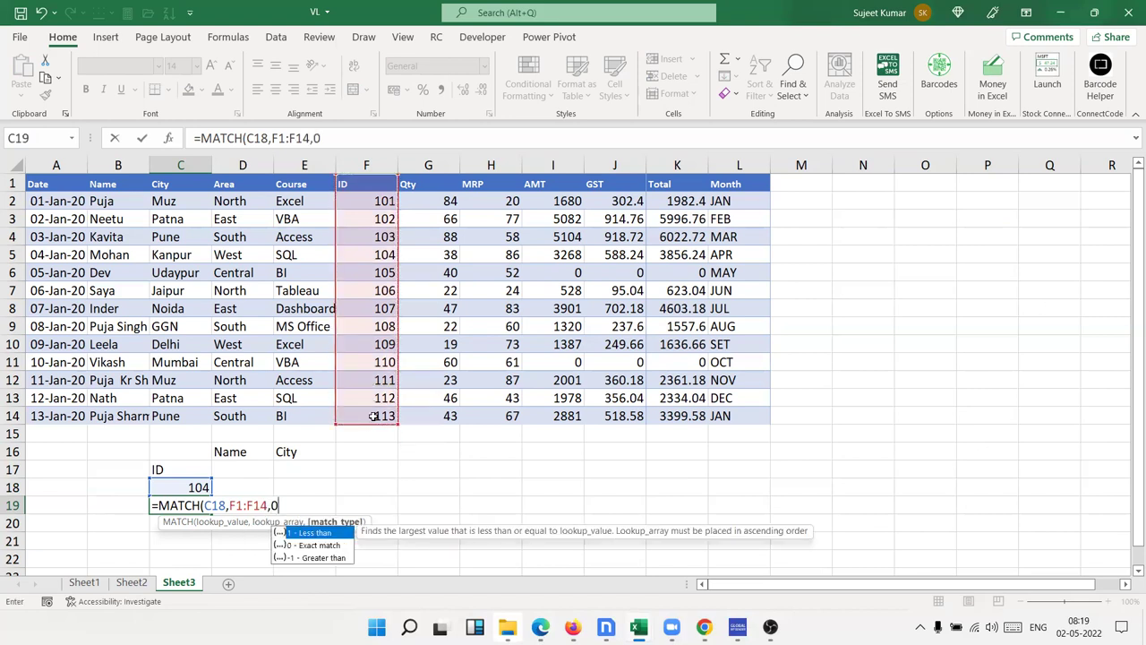
key("Return")
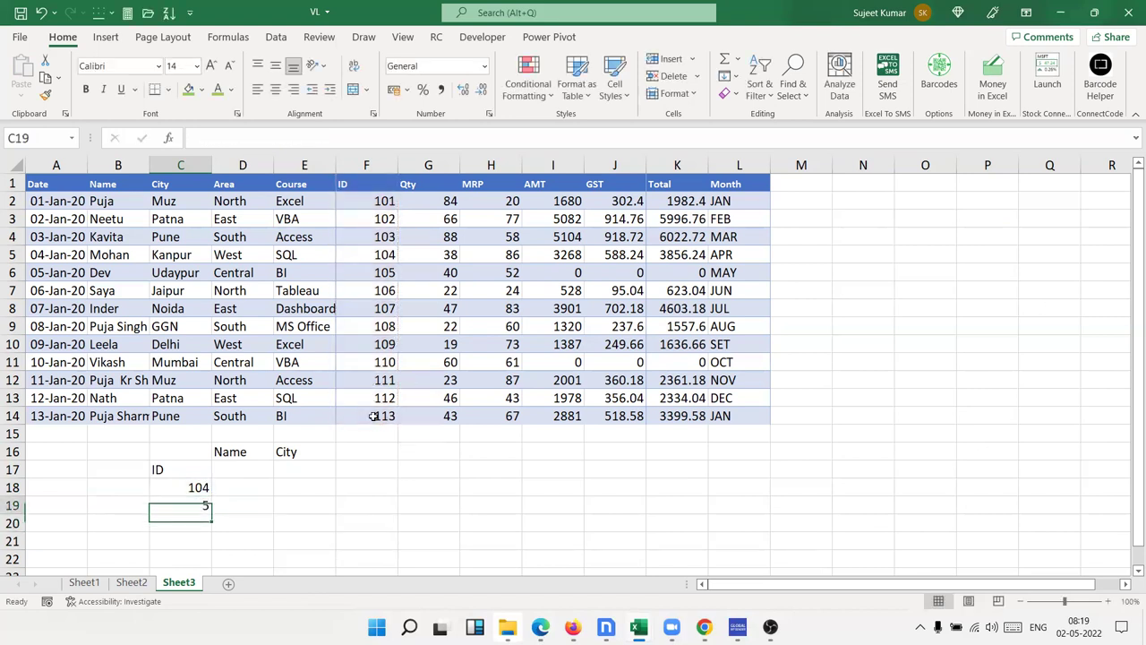
key("Up")
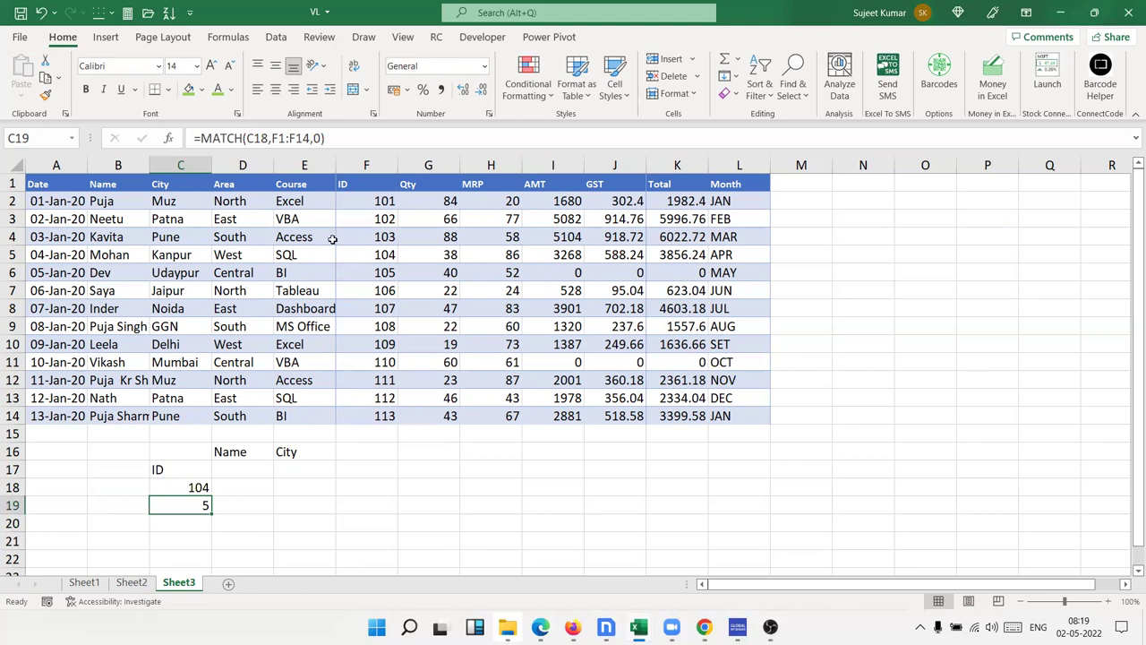
Confirm C19's MATCH formula and count ID 104's position down column F
left_click(243, 138)
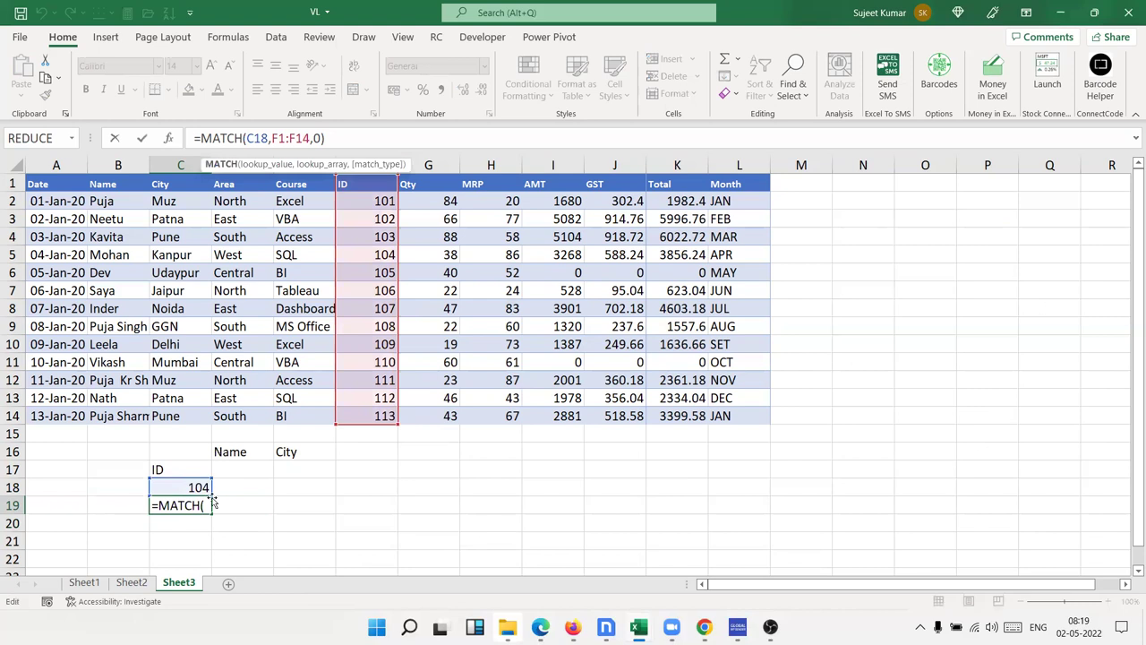
key("Return")
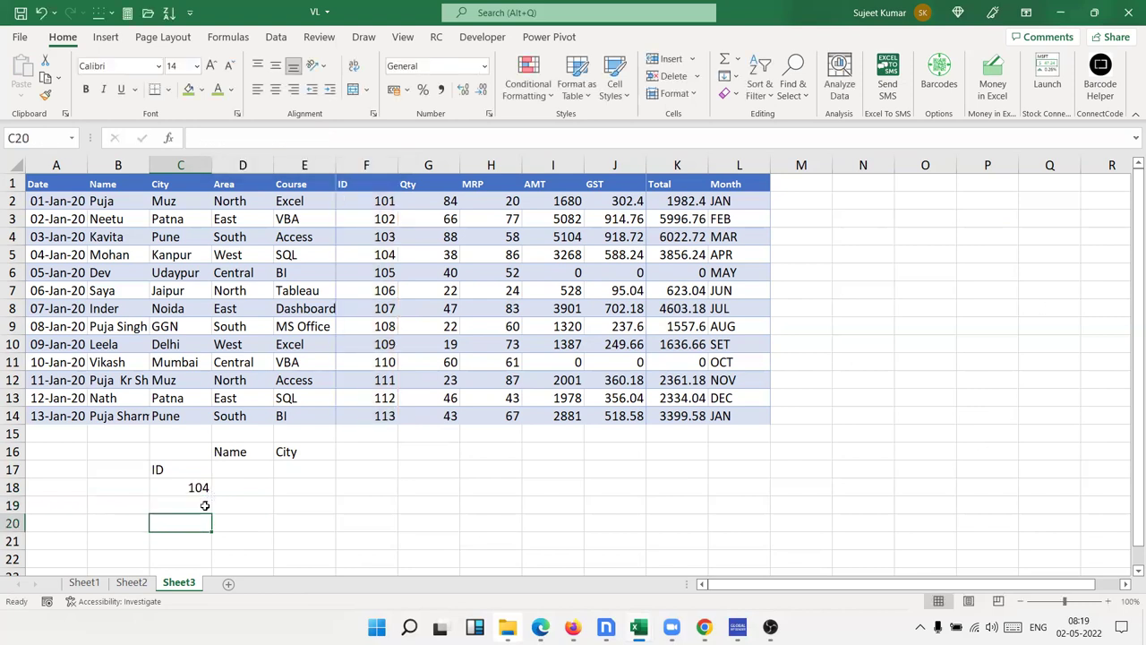
left_click(205, 506)
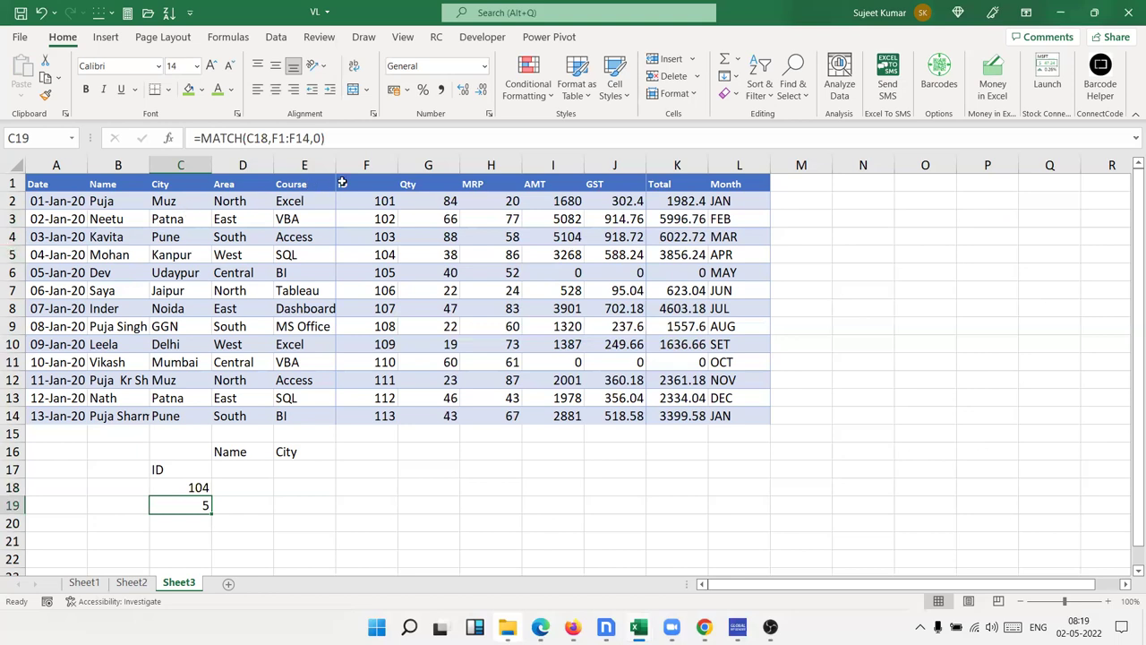
left_click(342, 182)
key("Down")
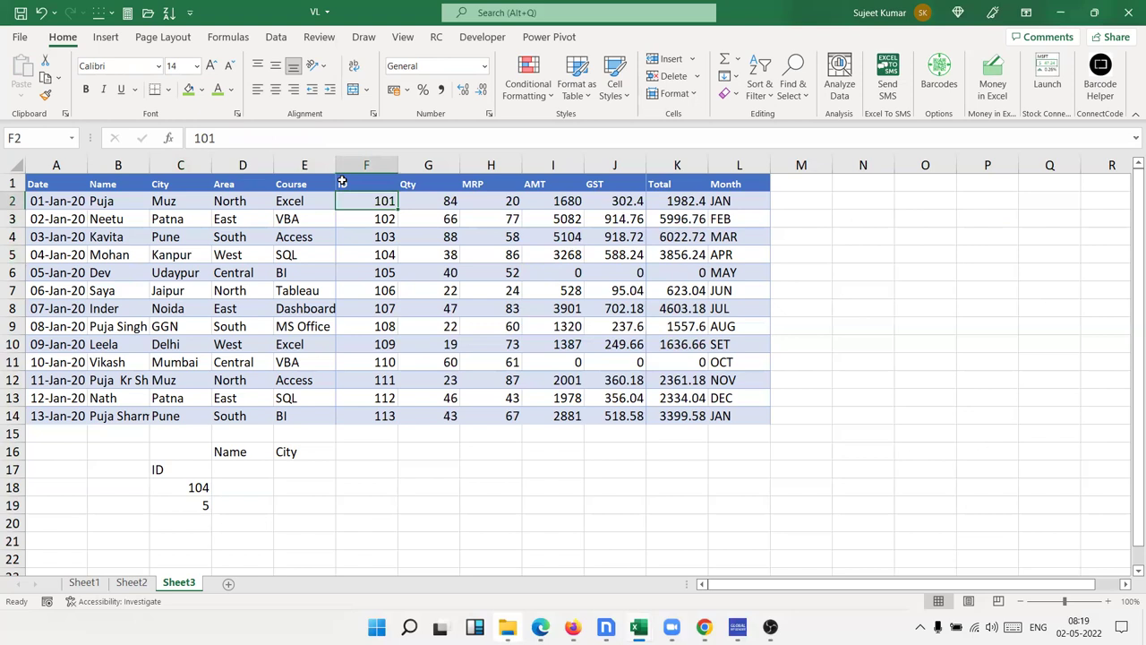
key("Down")
key("Down")
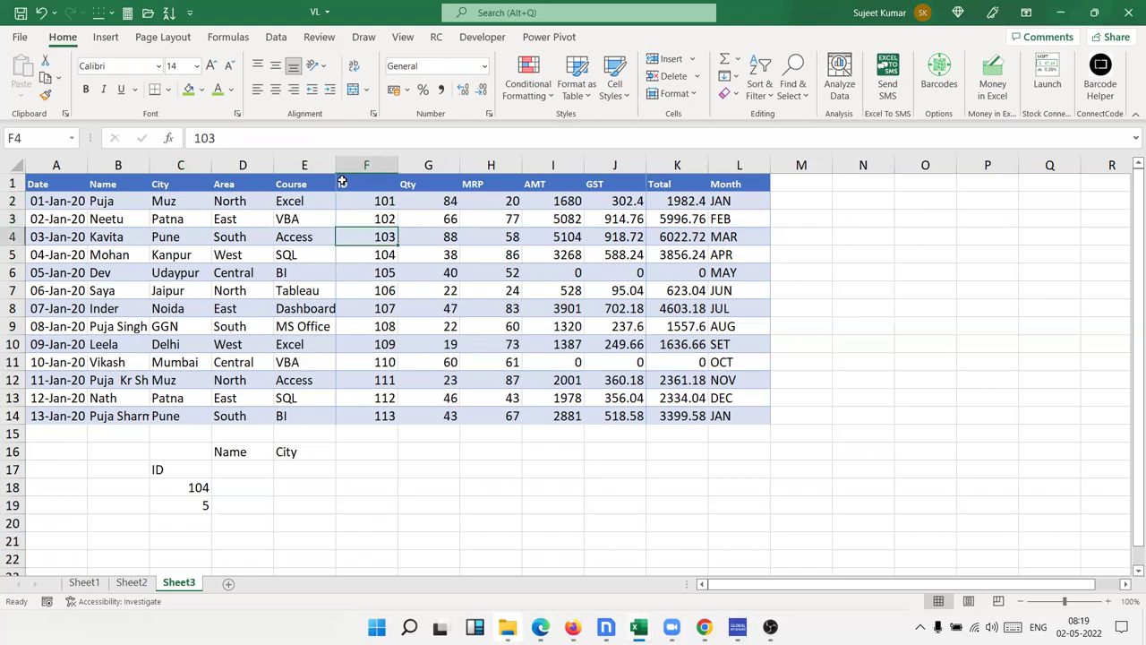
key("Up")
key("Up")
key("Up")
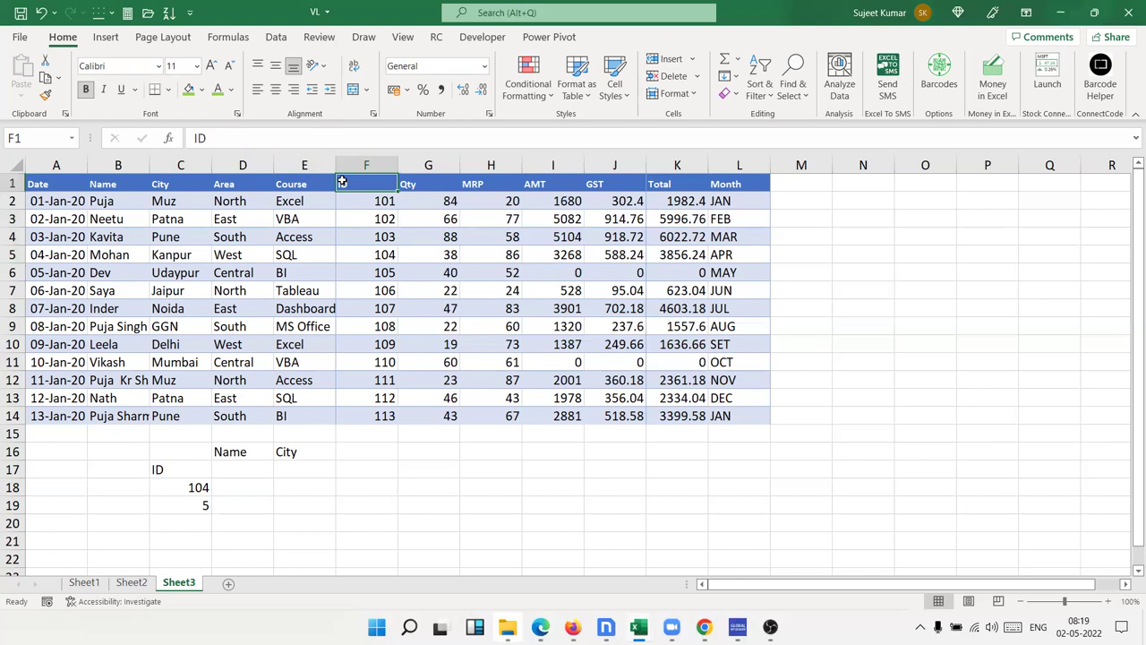
key("Down")
key("Down")
key("Down")
key("Down")
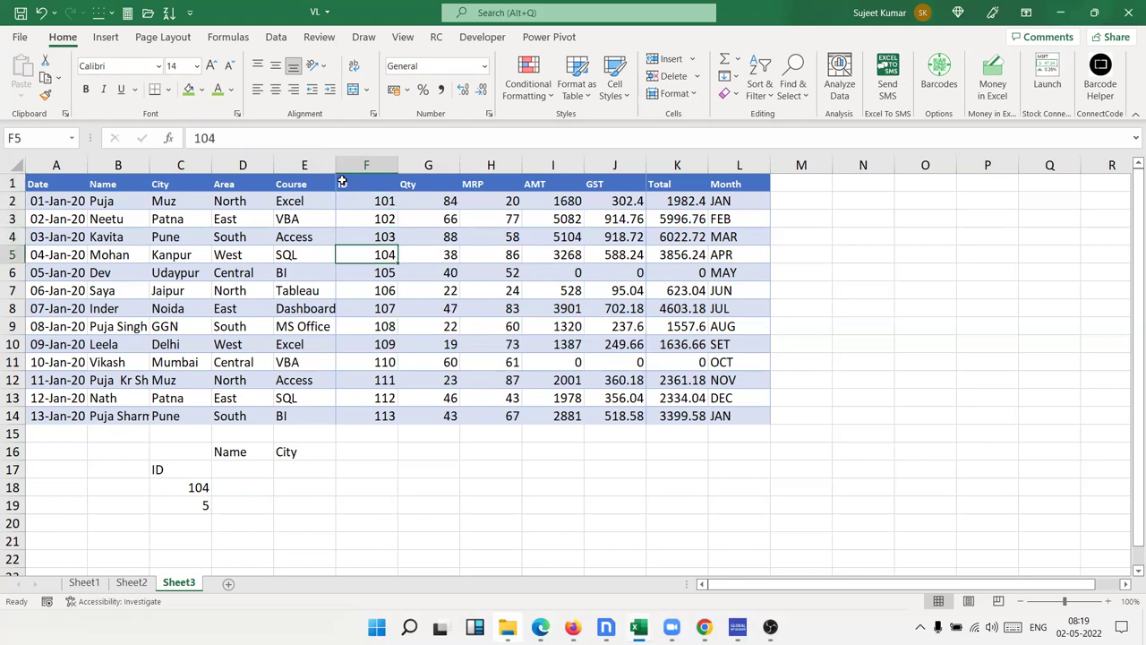
left_click(194, 509)
Try the F2:F14 range (result 4), then restore F1:F14 so C19 shows 5
double_click(194, 509)
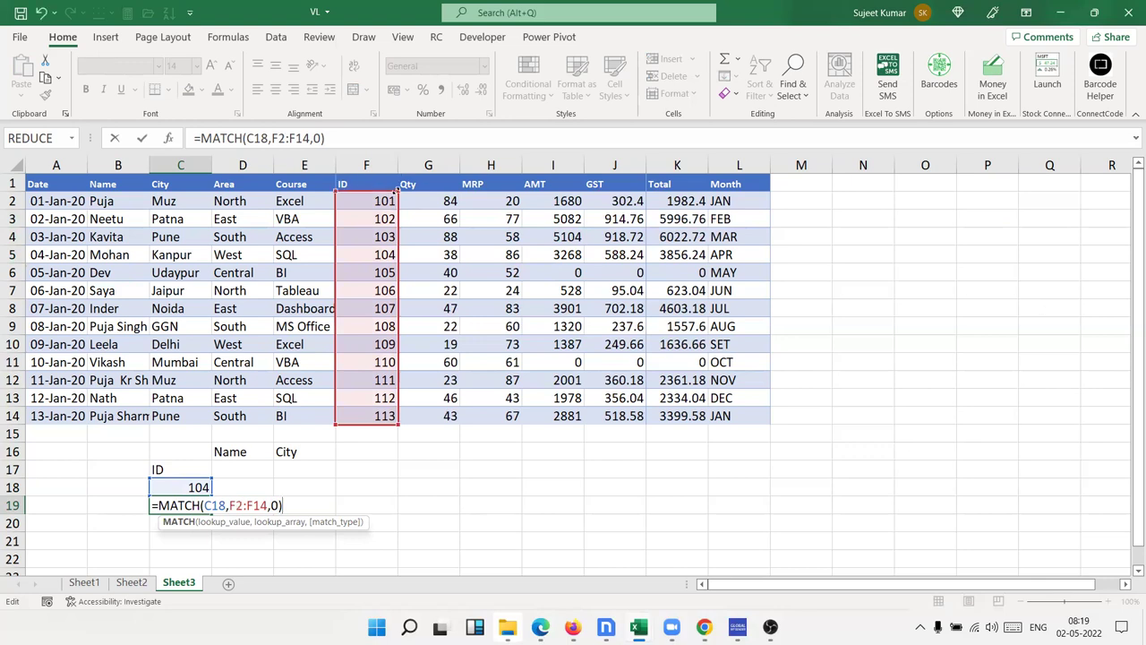
key("Return")
key("Up")
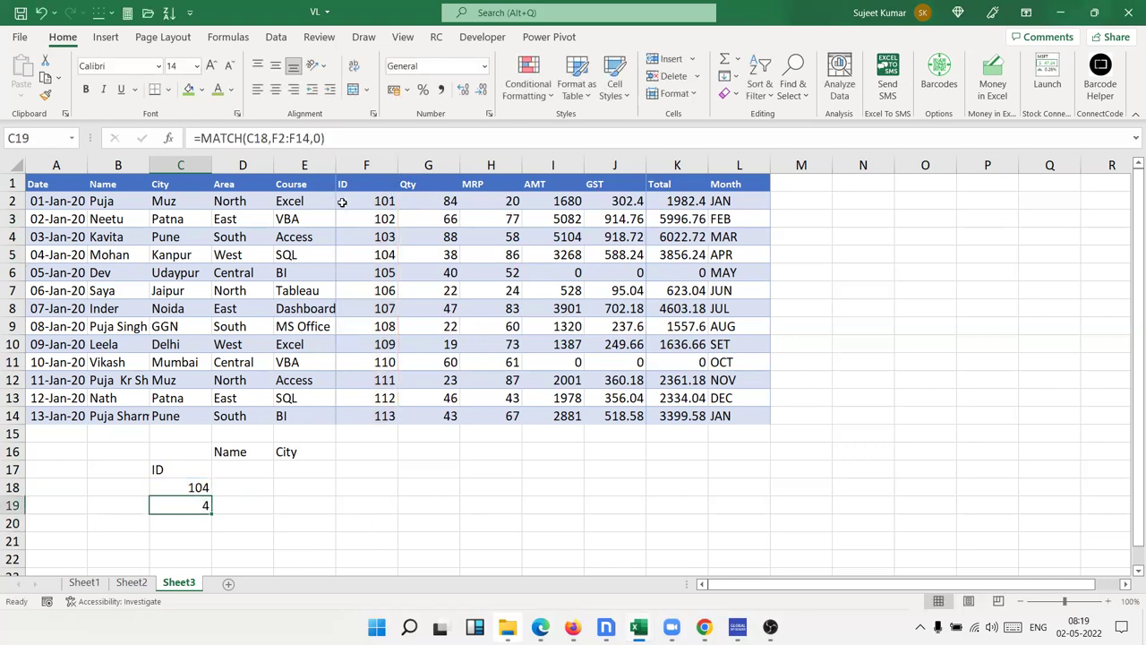
left_click(345, 201)
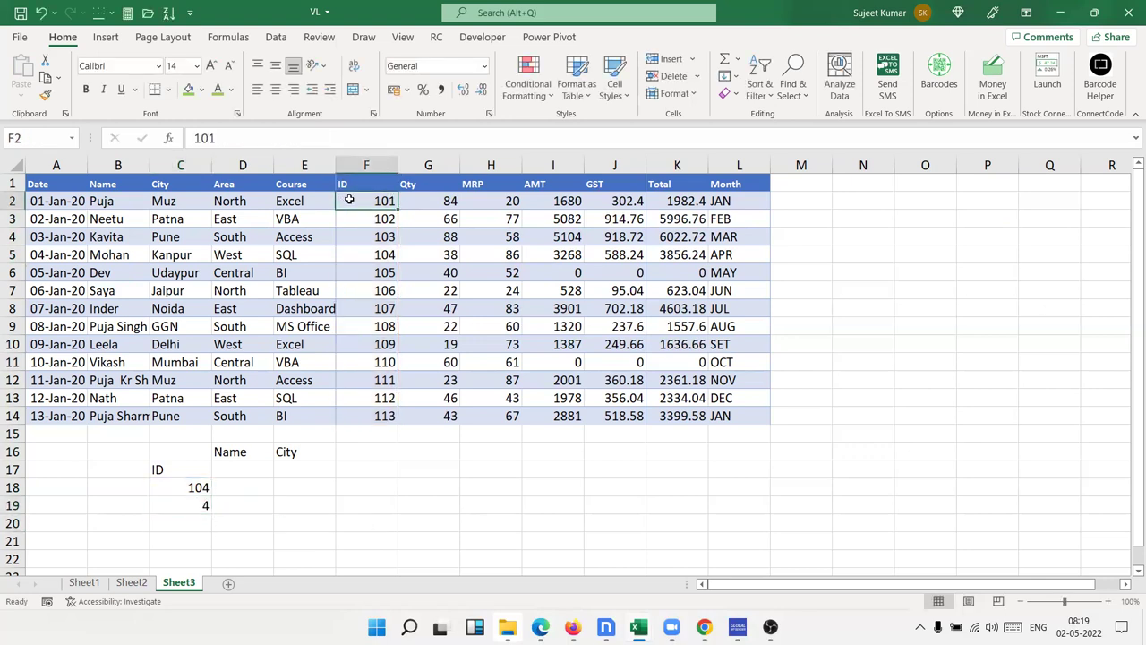
double_click(194, 504)
left_click_drag(397, 192, 397, 176)
key("Return")
key("Up")
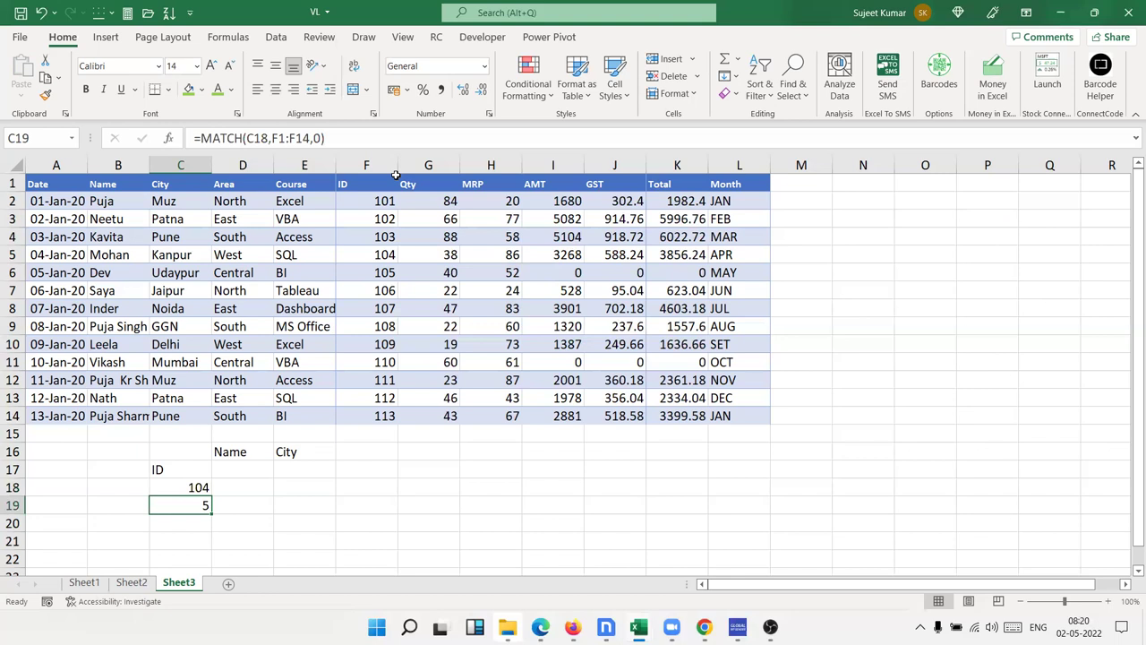
Enter =INDEX(A1:L14,5,2) in D19 to return Mohan, then reopen the formula for editing
key("Right")
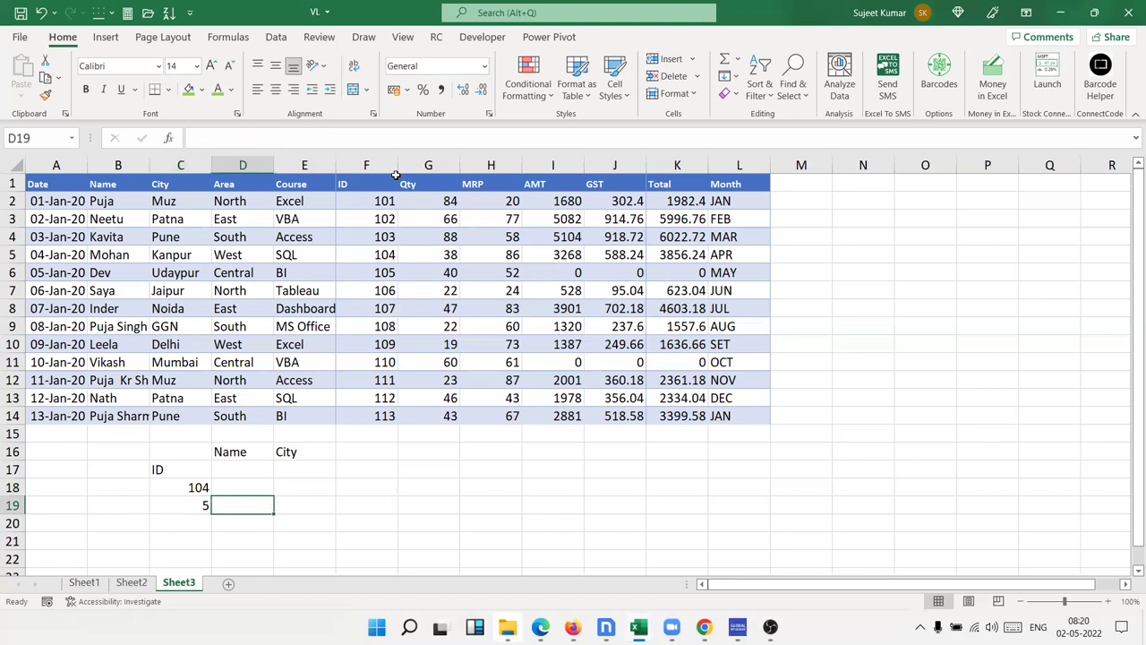
type("=")
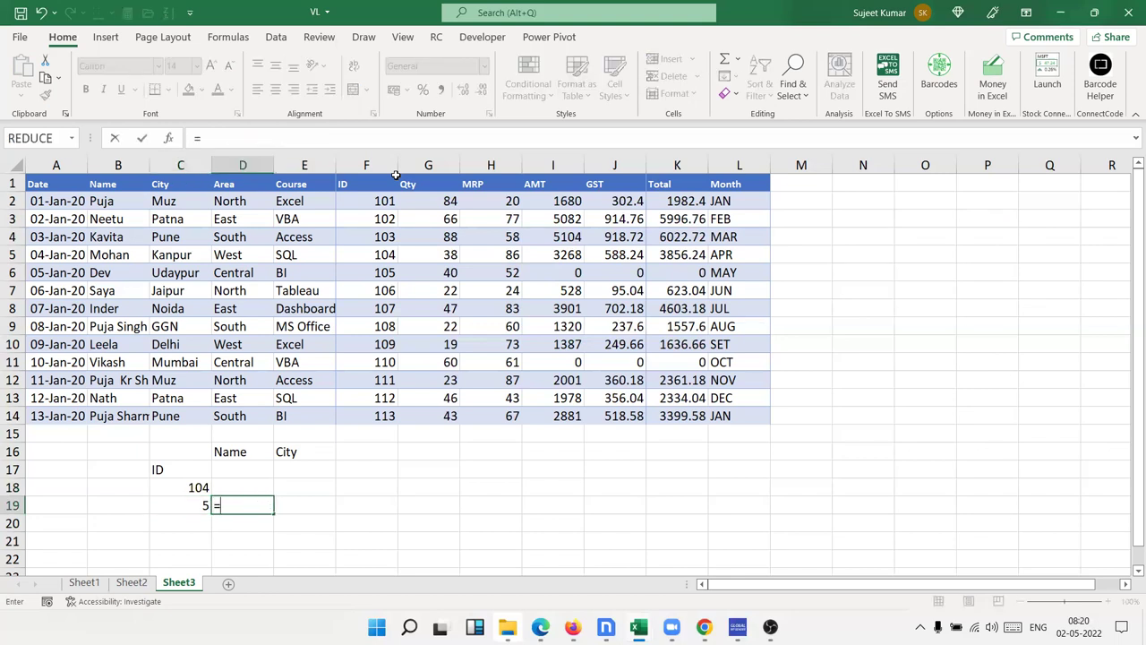
type("ind")
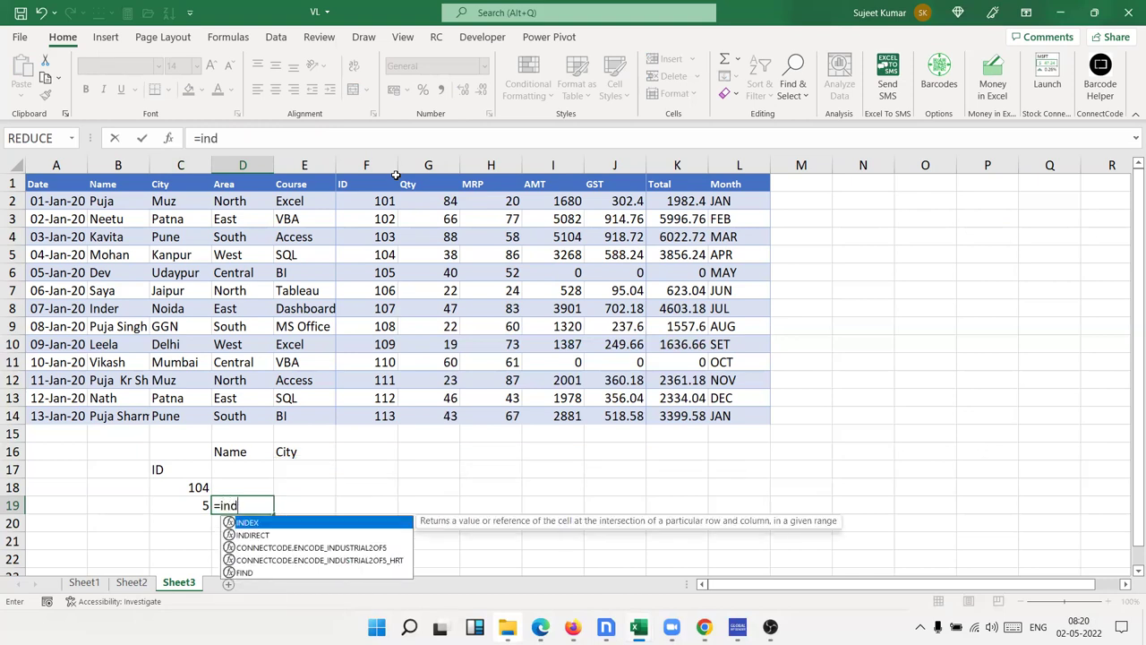
key("Tab")
mouse_move(61, 184)
left_mouse_down()
mouse_move(748, 395)
mouse_move(748, 423)
left_mouse_up()
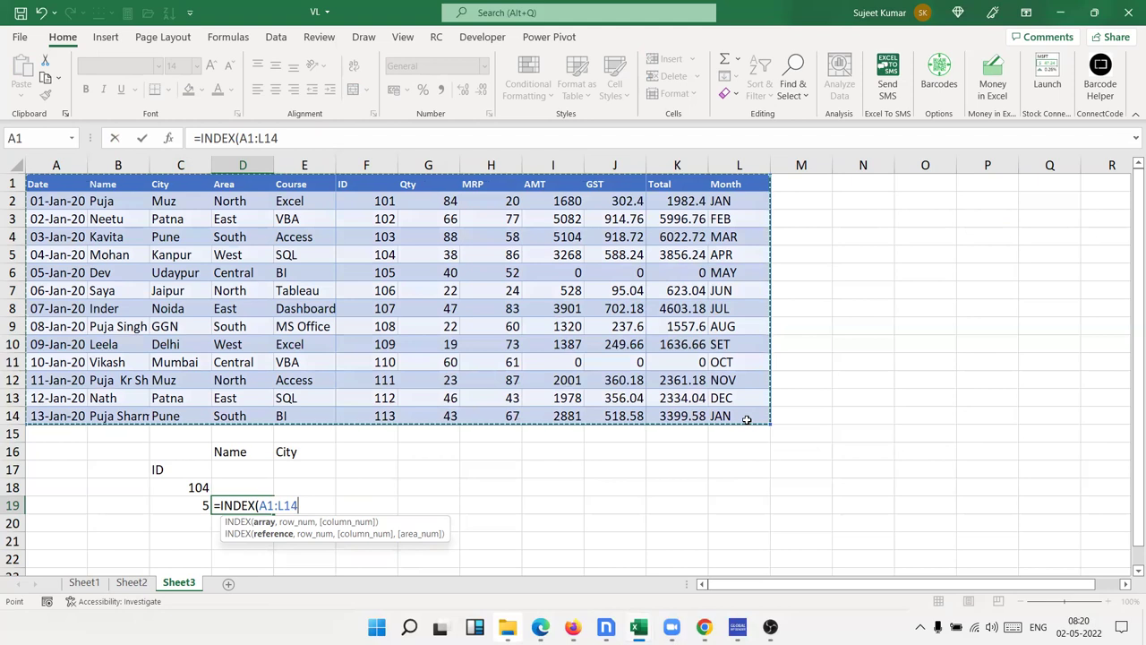
type(",")
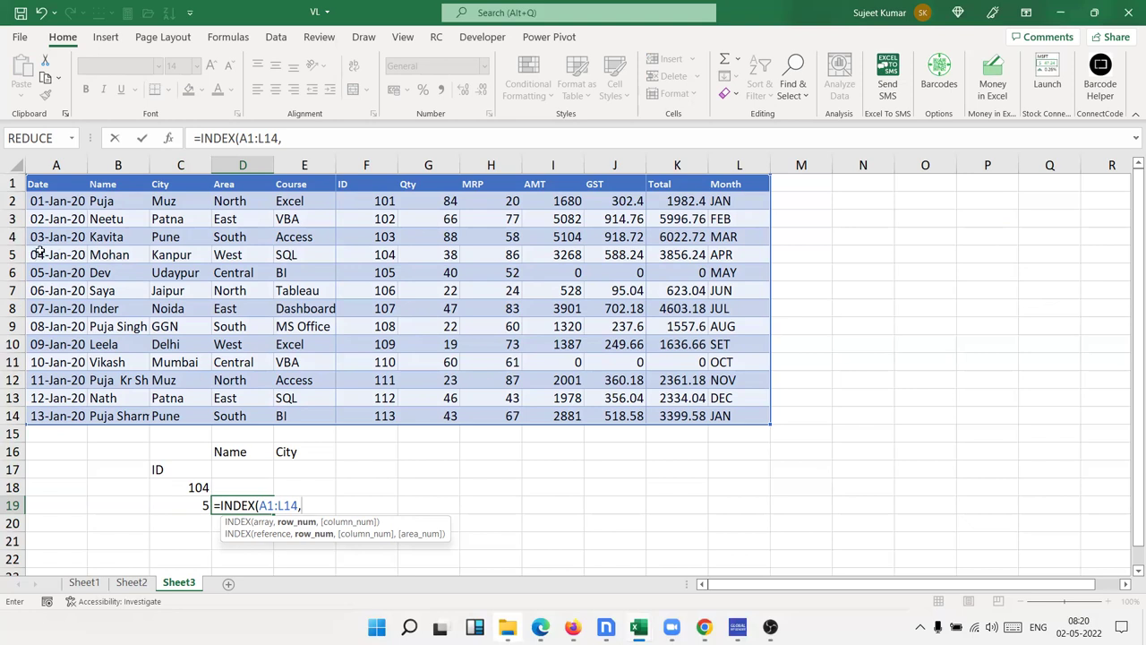
type("5,")
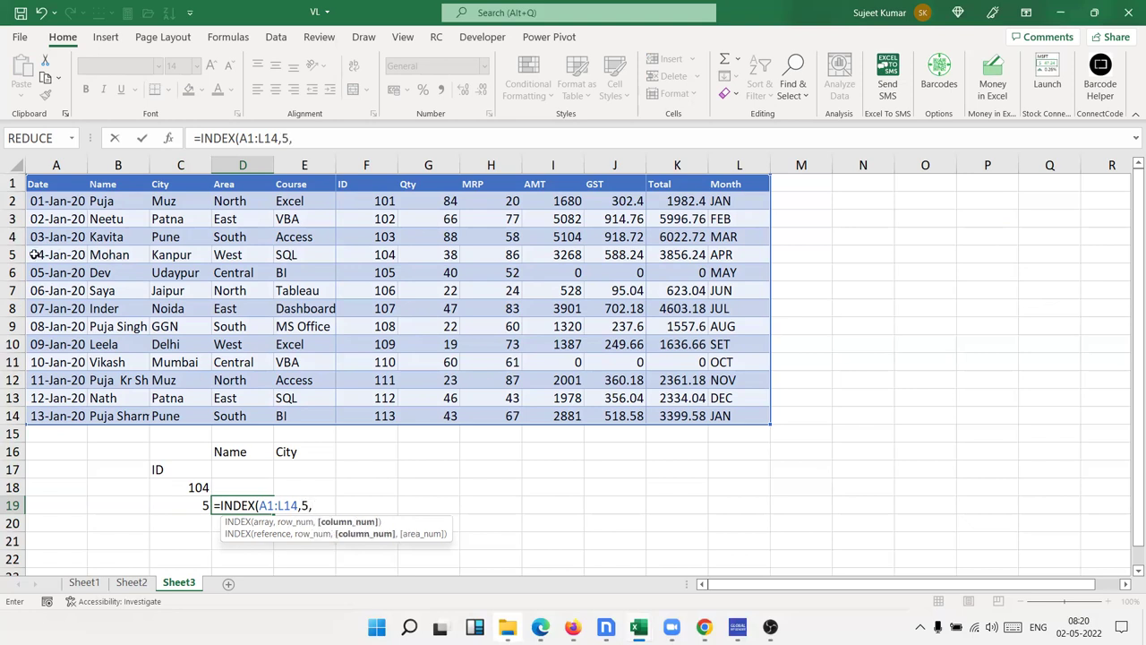
type("2")
key("Return")
key("Up")
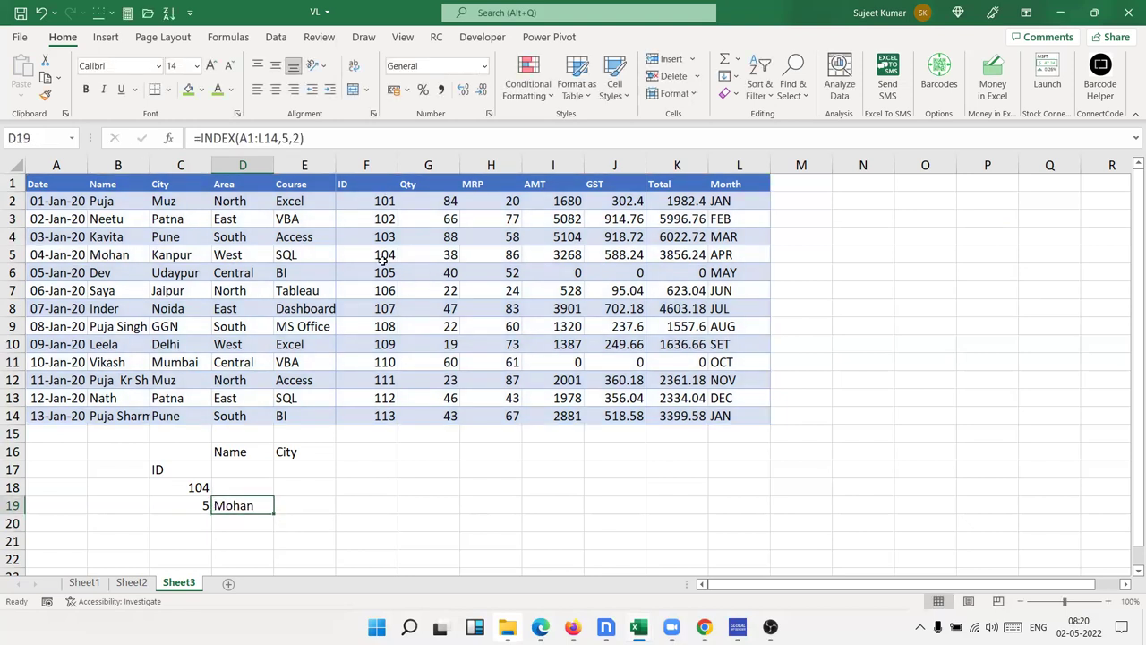
left_click_drag(378, 255, 120, 257)
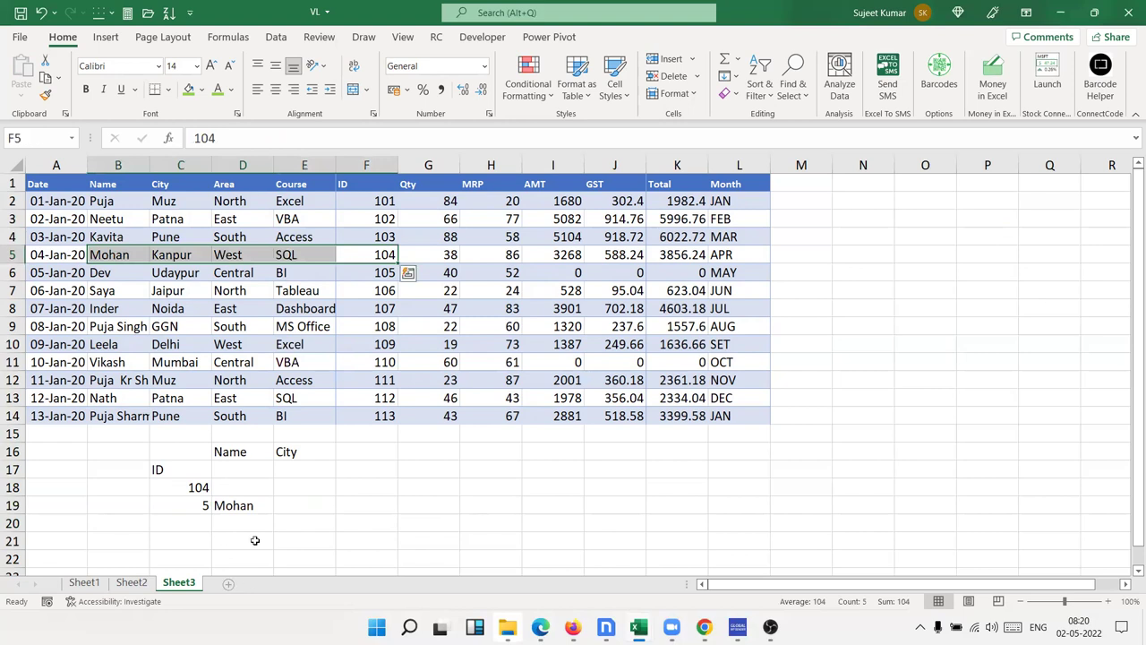
double_click(244, 505)
Copy the MATCH(C18,F1:F14,0) expression from C19's formula, leaving C19 unchanged
double_click(304, 506)
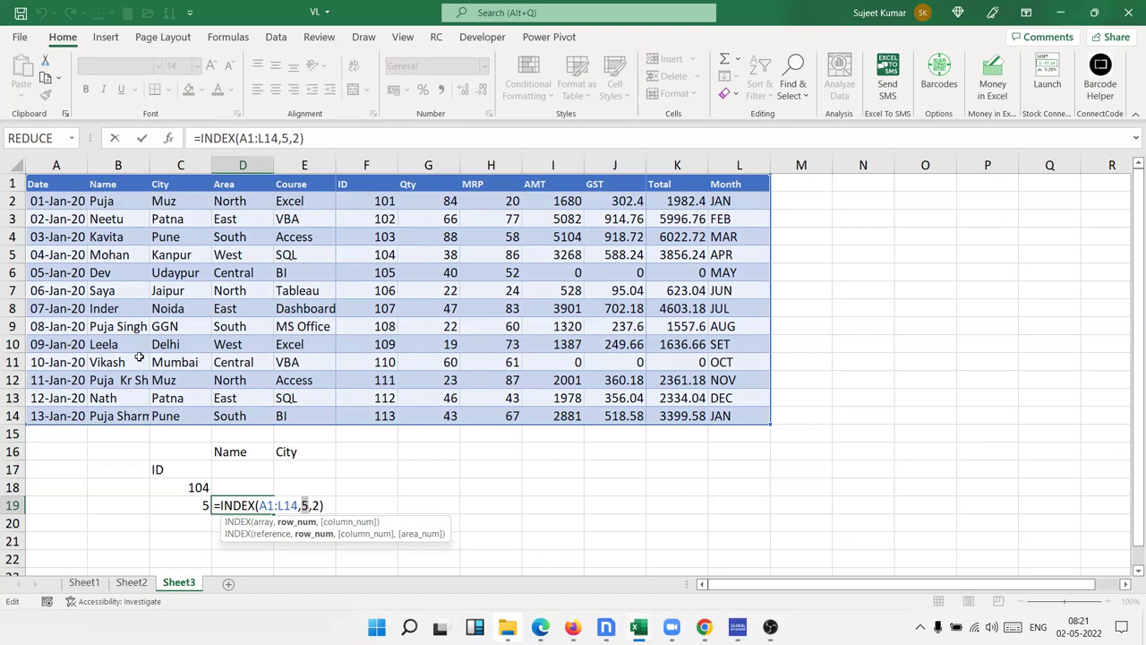
key("Return")
left_click(173, 502)
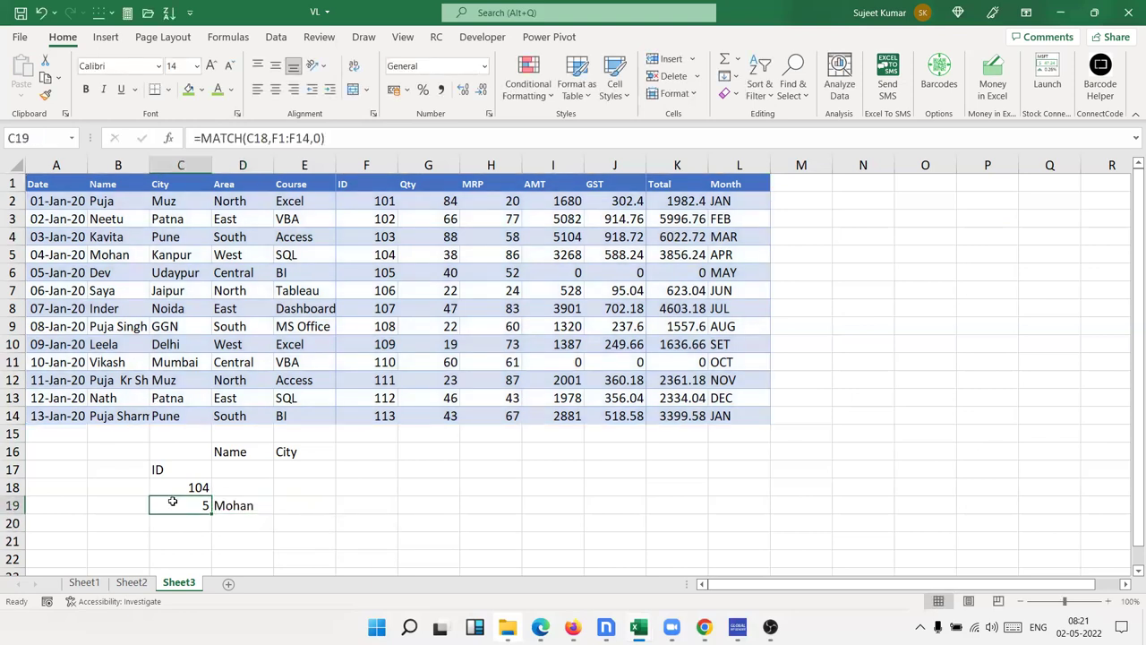
double_click(164, 503)
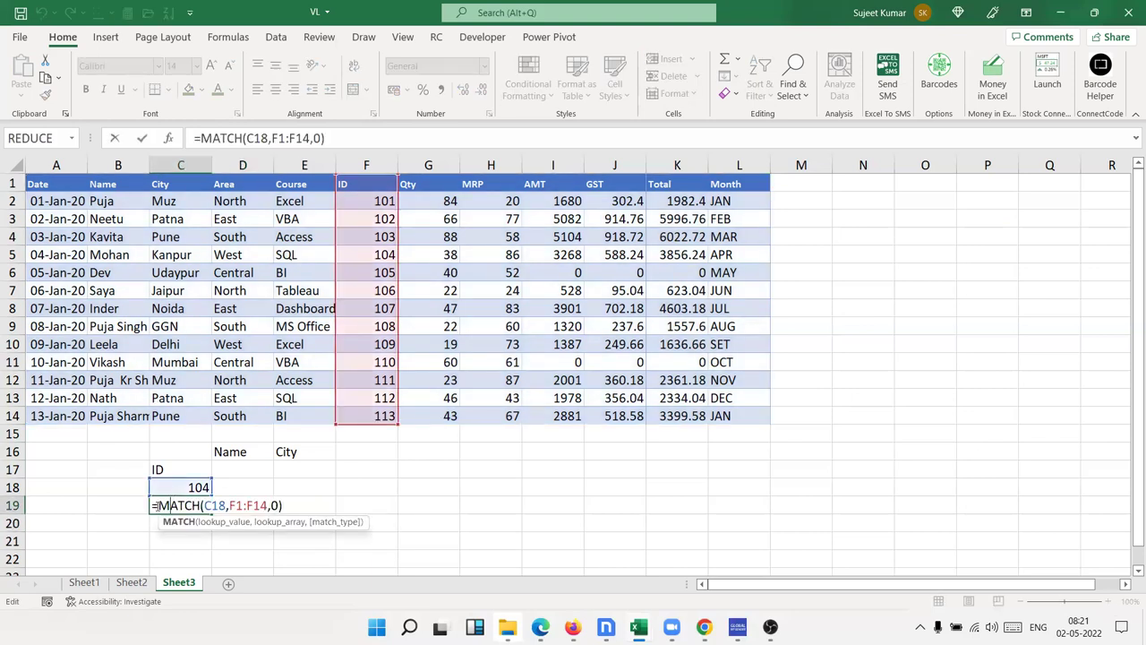
left_click_drag(159, 505, 314, 521)
key("ctrl+c")
key("Escape")
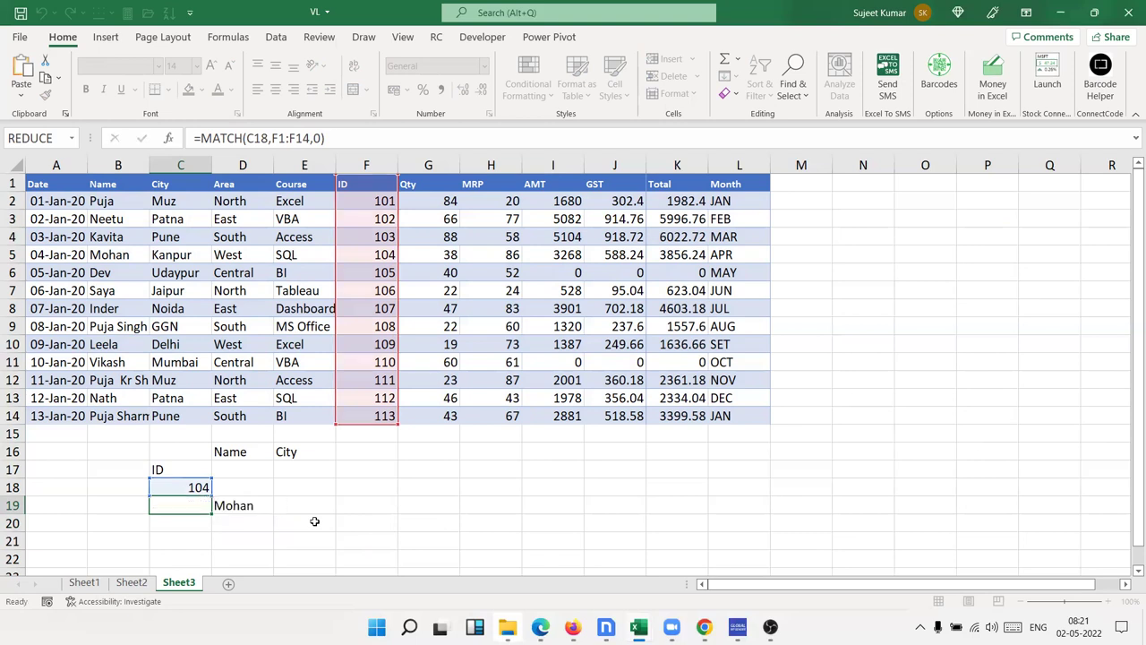
Replace the row number 5 in D19's INDEX formula with the copied MATCH expression
double_click(260, 505)
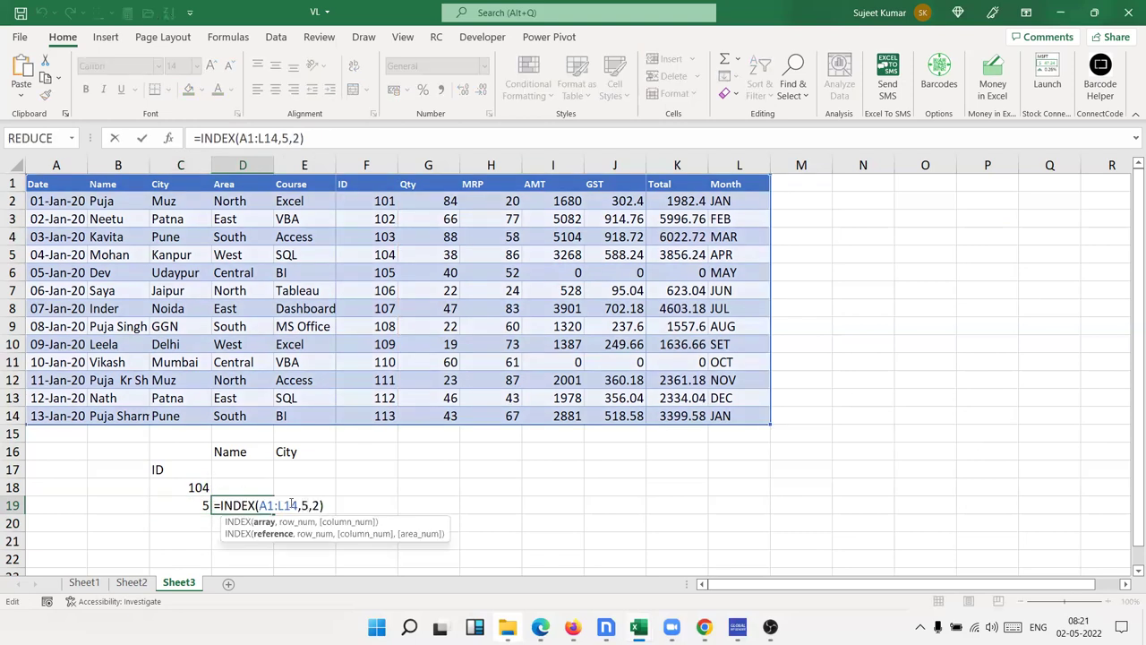
left_click(304, 505)
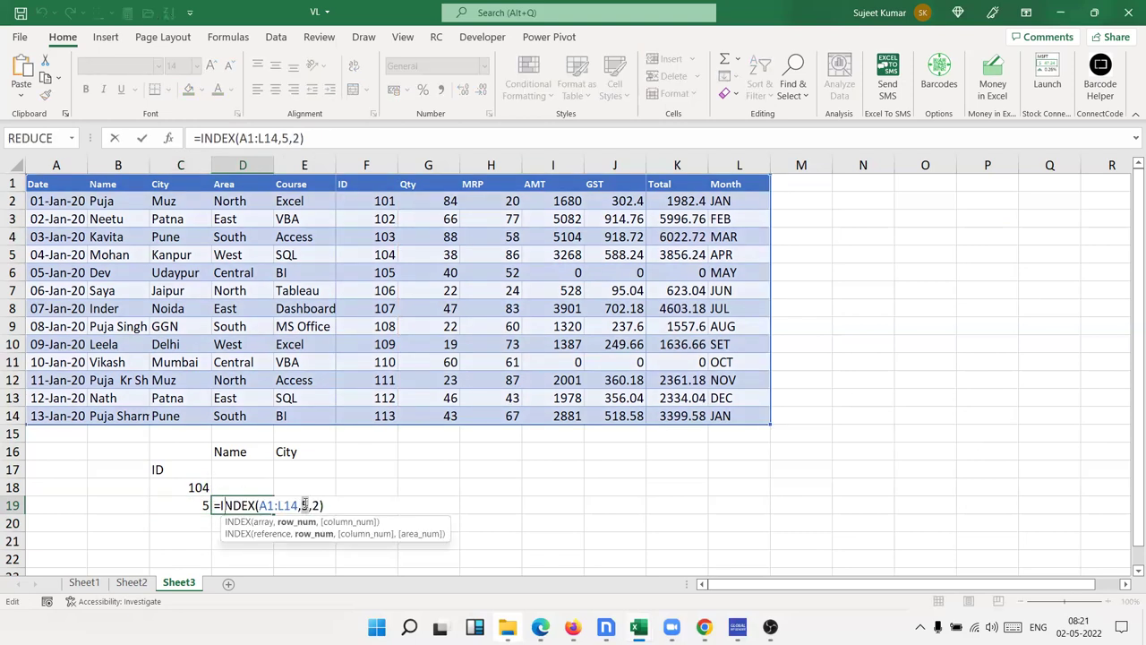
key("ctrl+v")
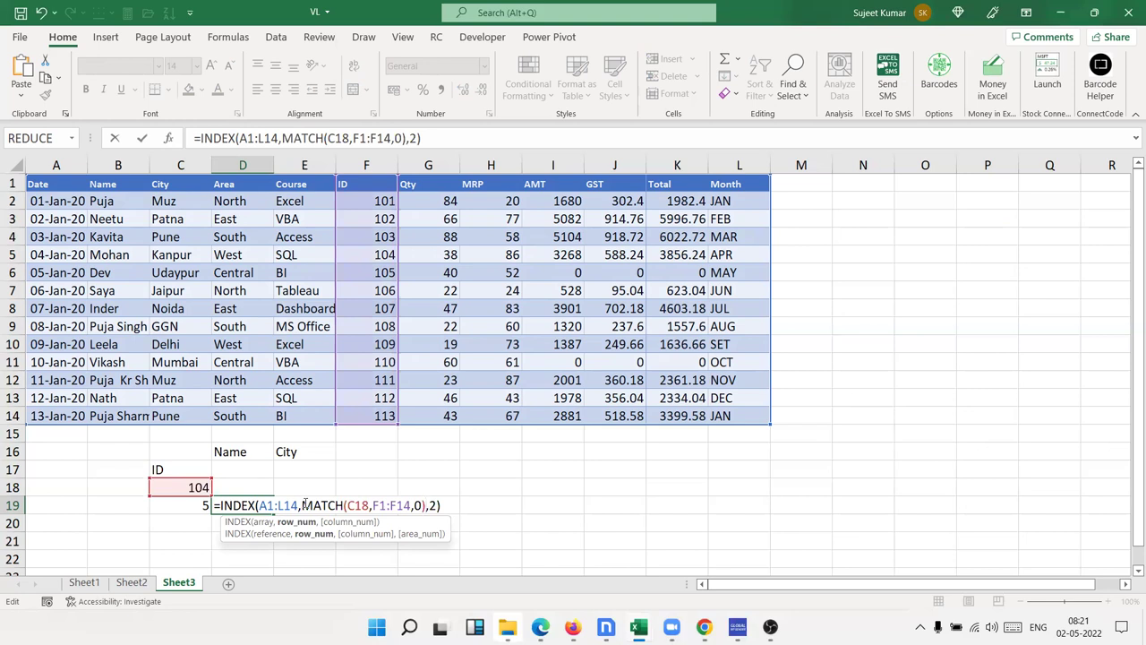
key("Return")
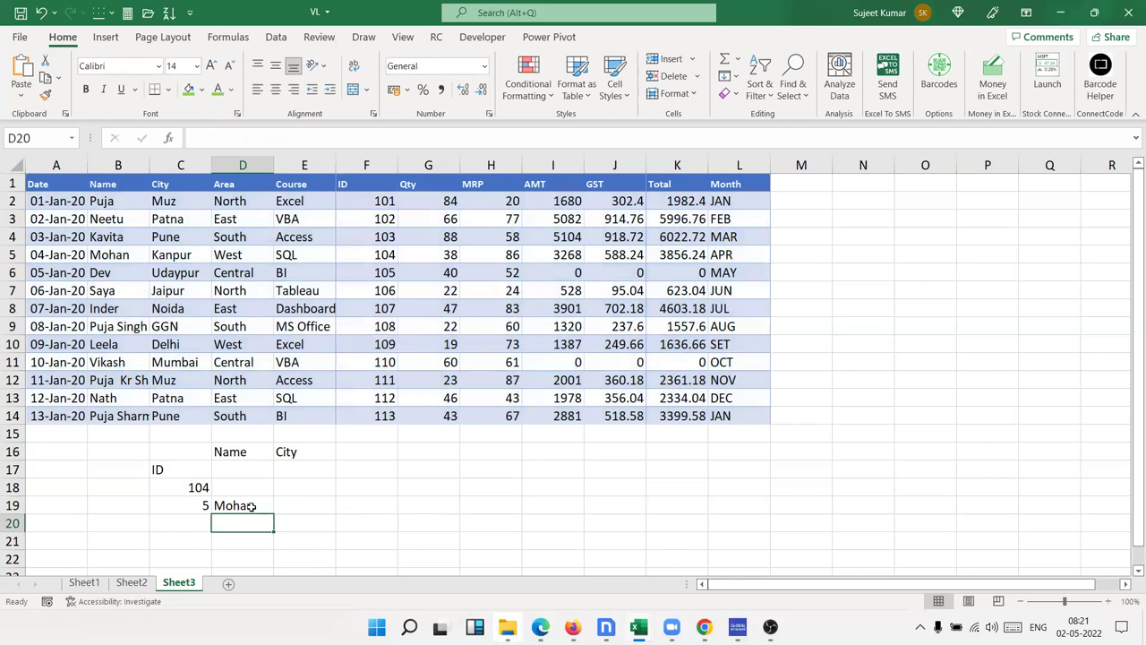
left_click(218, 501)
left_click(195, 490)
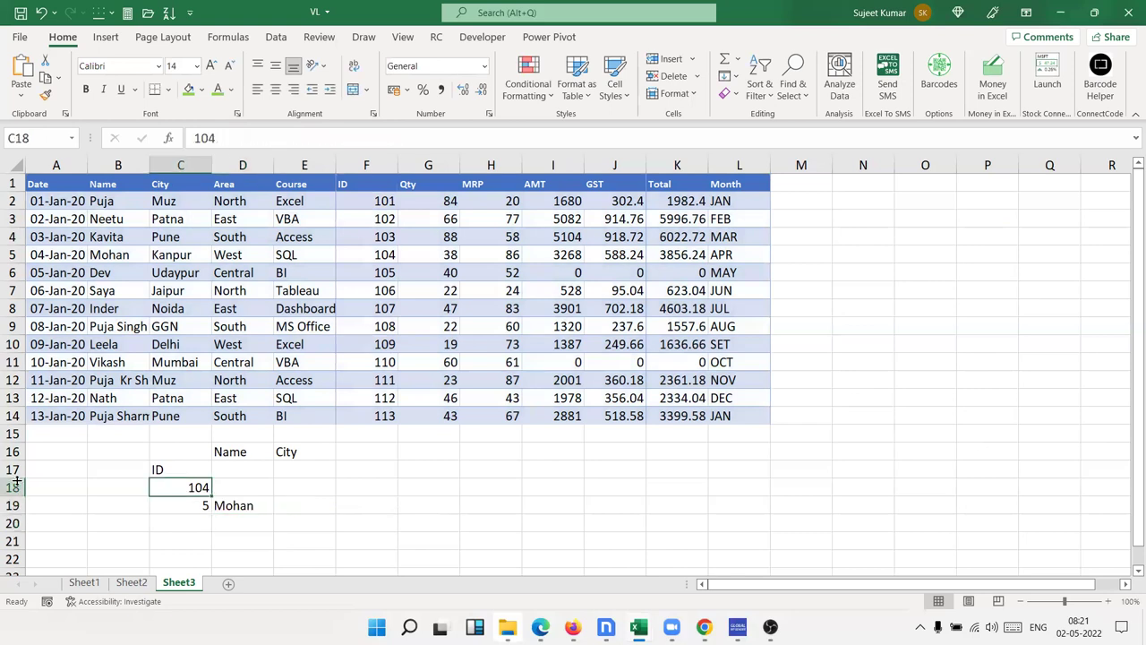
Enter IDs 110, 105, 102 and finally 103 in C18, so MATCH returns 4 and the name is Kavita
type("110")
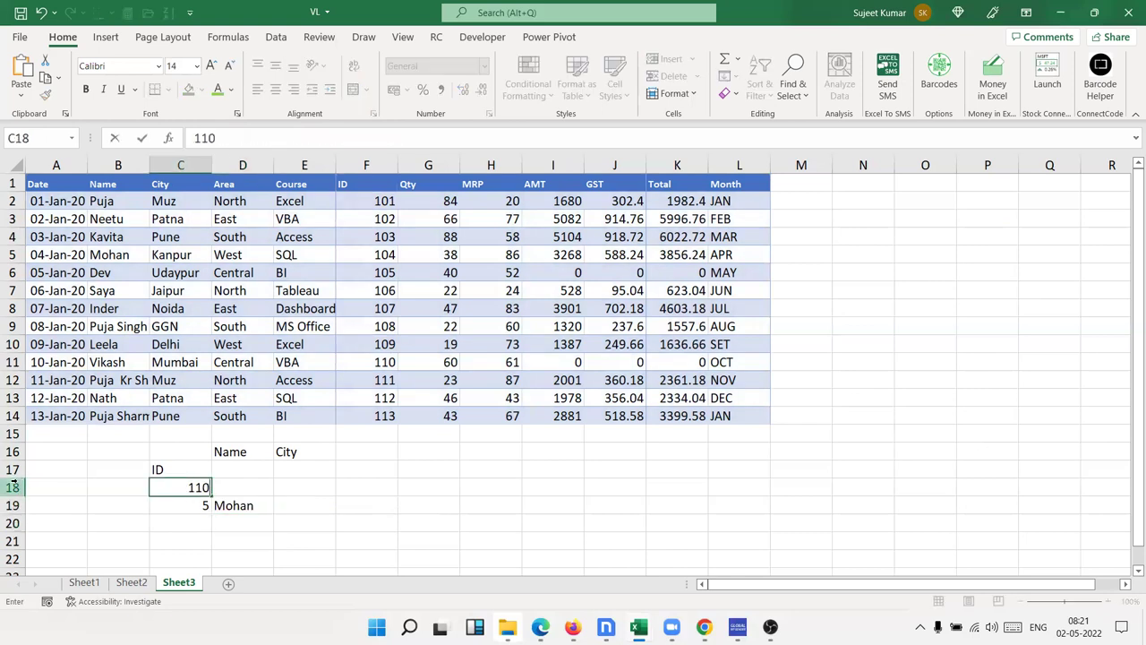
key("Return")
key("Up")
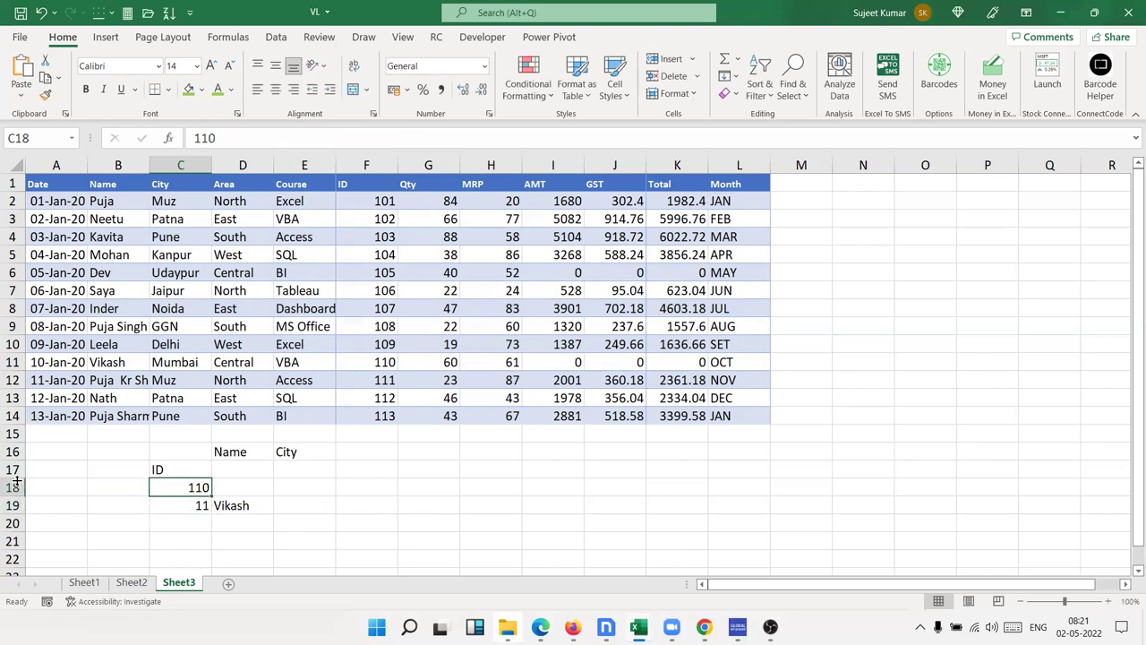
type("105")
key("Return")
key("Up")
type("102")
key("Return")
key("Up")
type("103")
key("Return")
Reopen D19's INDEX/MATCH formula for inspection
key("Down")
key("Right")
key("Up")
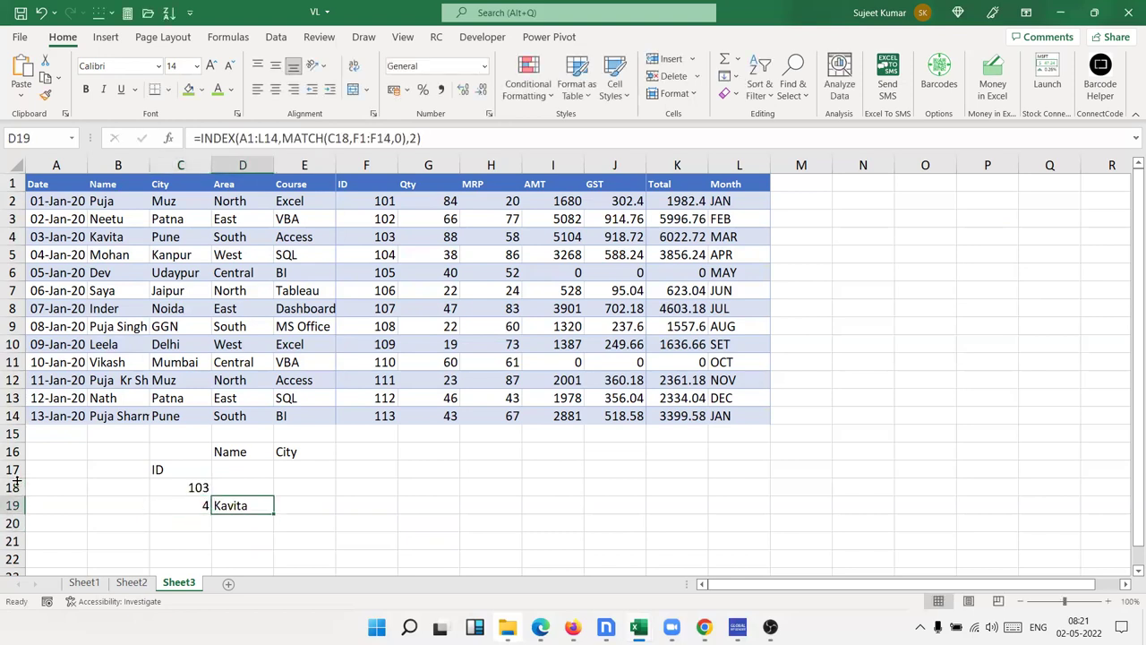
key("F2")
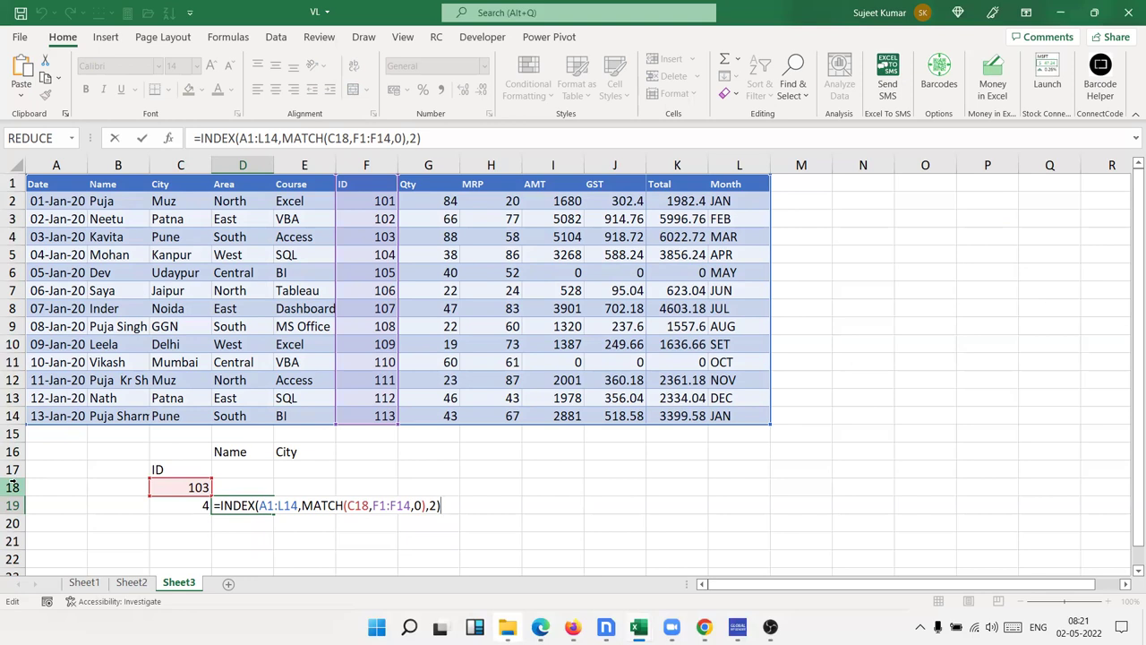
Highlight the A1:L14 range in D19's formula and close it unchanged, still showing Kavita
key("Return")
key("Up")
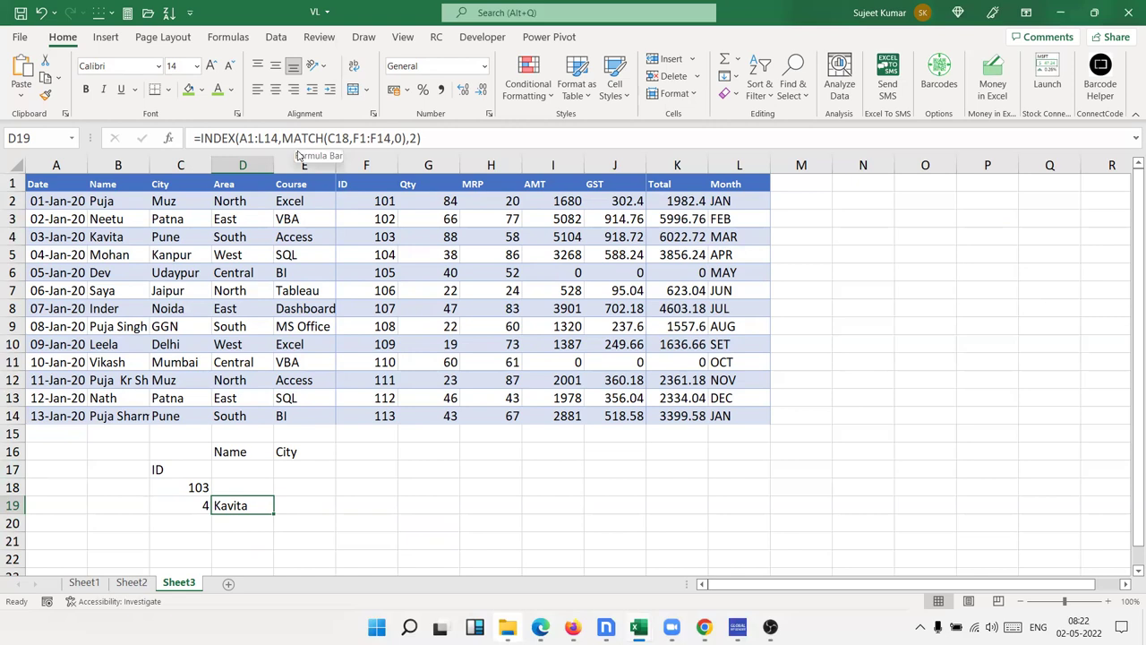
left_click_drag(280, 138, 235, 138)
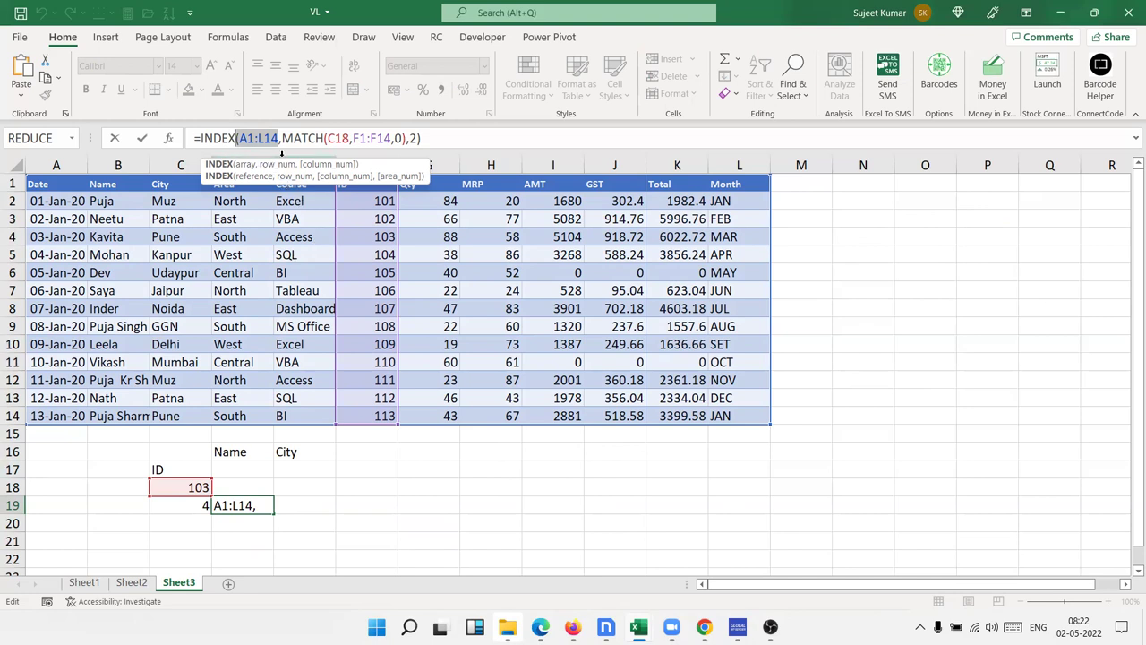
key("ctrl+Return")
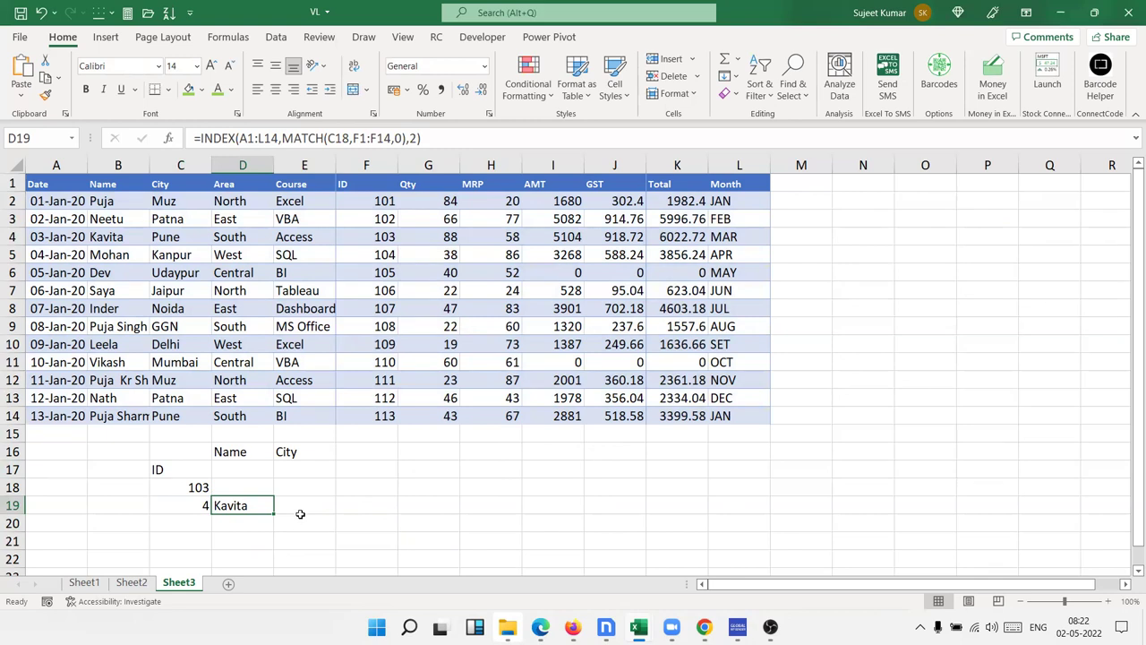
Start an OFFSET formula in E19 for the City lookup
left_click(300, 510)
type("=of")
key("Tab")
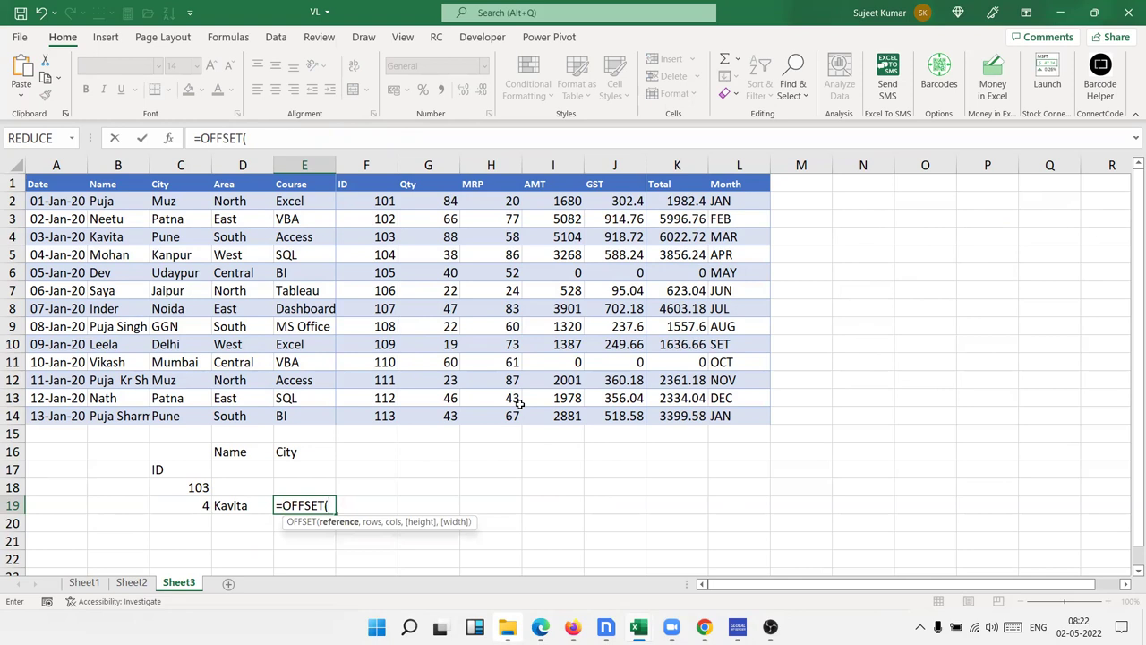
Complete E19 as =OFFSET(A1,C19,2), which returns Kanpur
left_click(45, 183)
type(",")
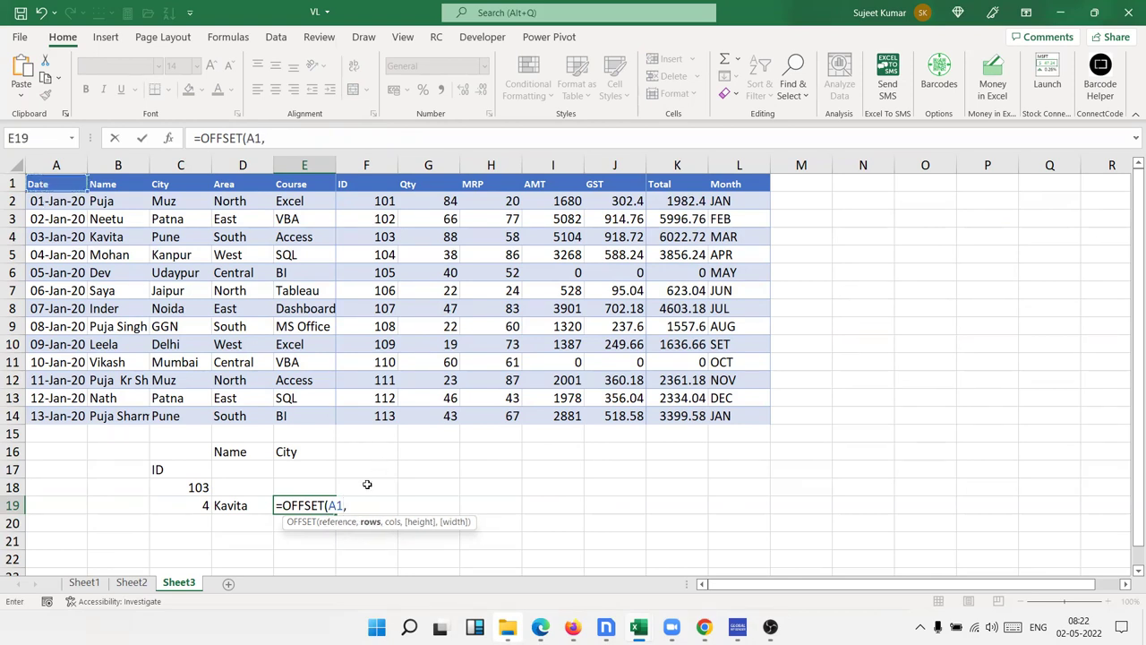
left_click(207, 505)
type(",2")
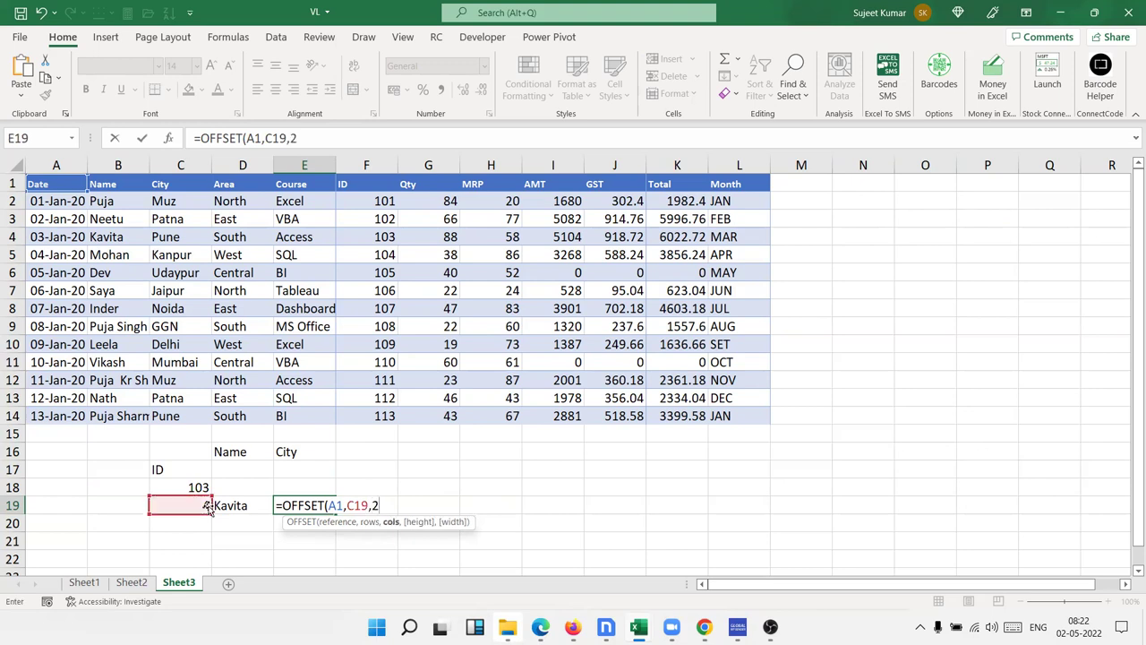
key("Return")
Compare E19 with D19's INDEX/MATCH, count rows down from A1, and reopen E19's formula
key("Up")
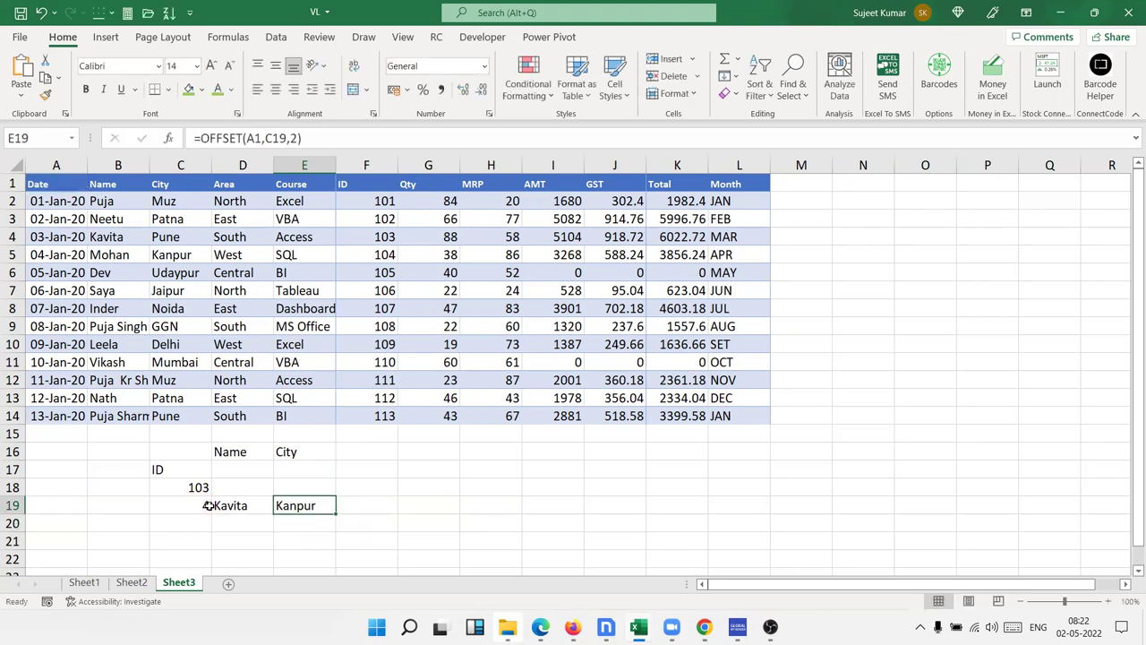
key("Left")
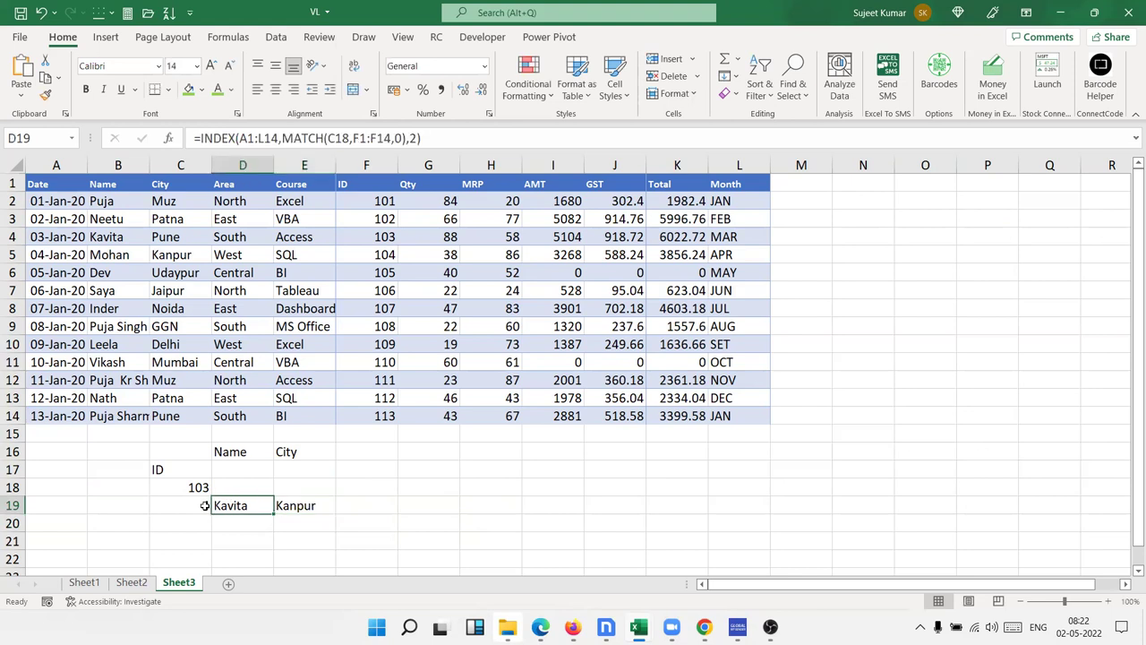
key("Right")
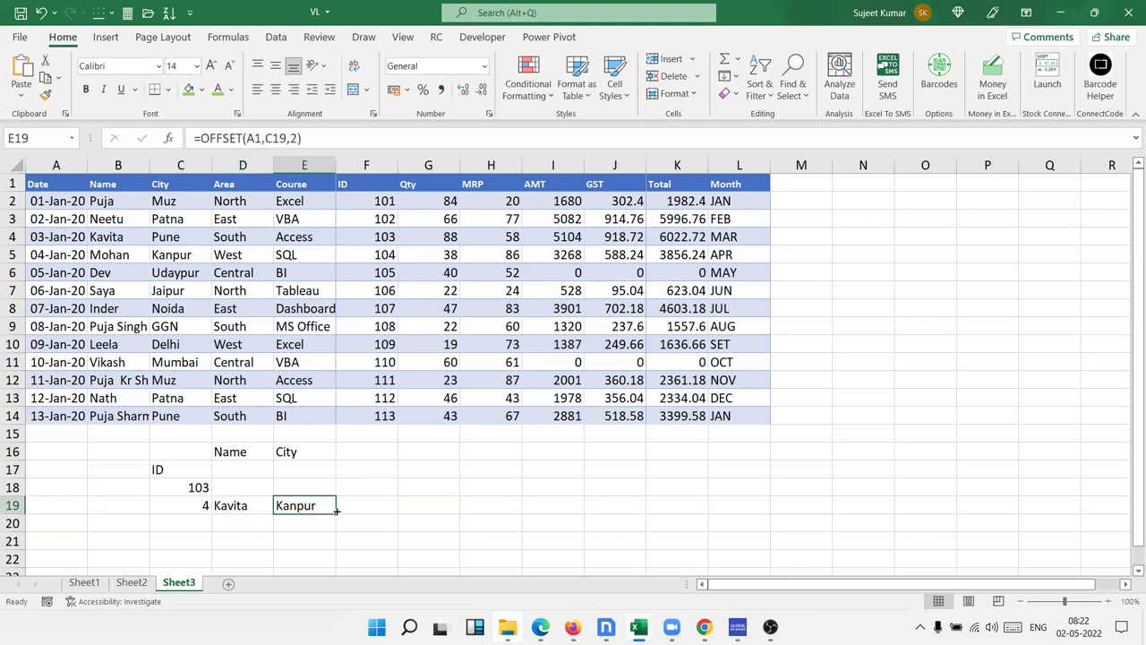
left_click(244, 510)
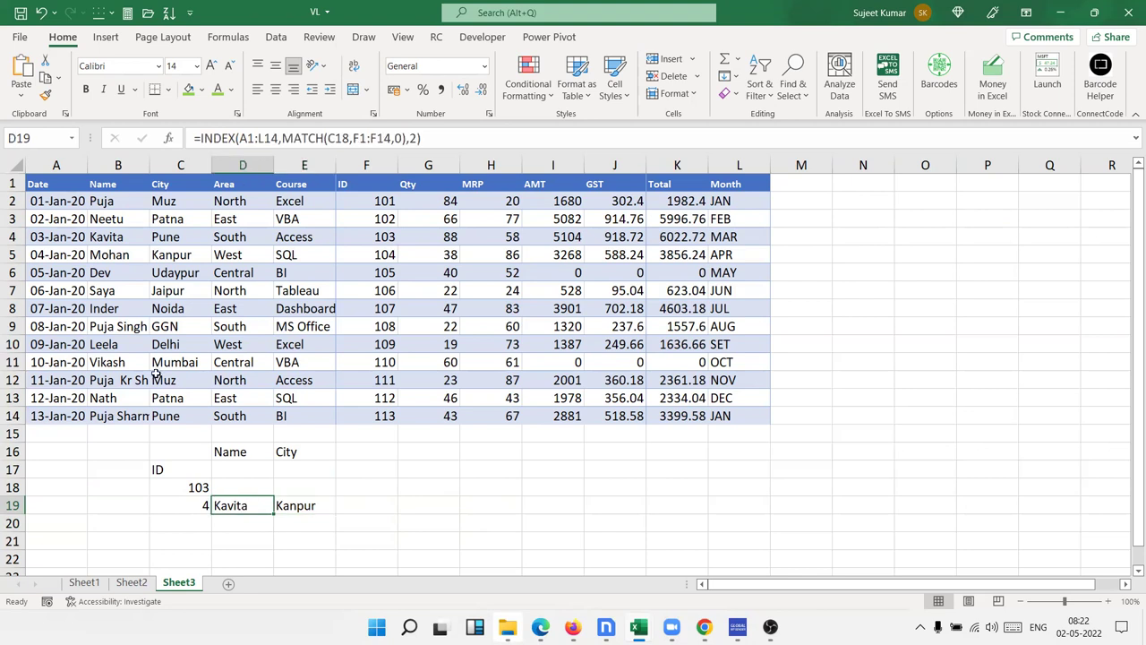
left_click_drag(62, 186, 58, 274)
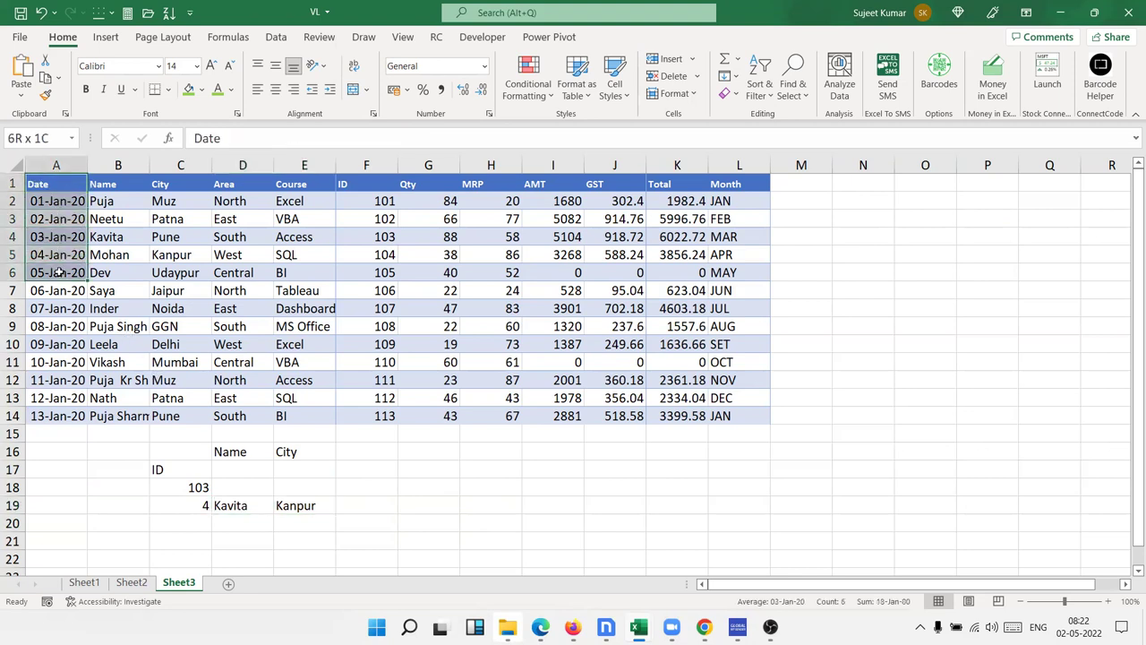
left_click(295, 505)
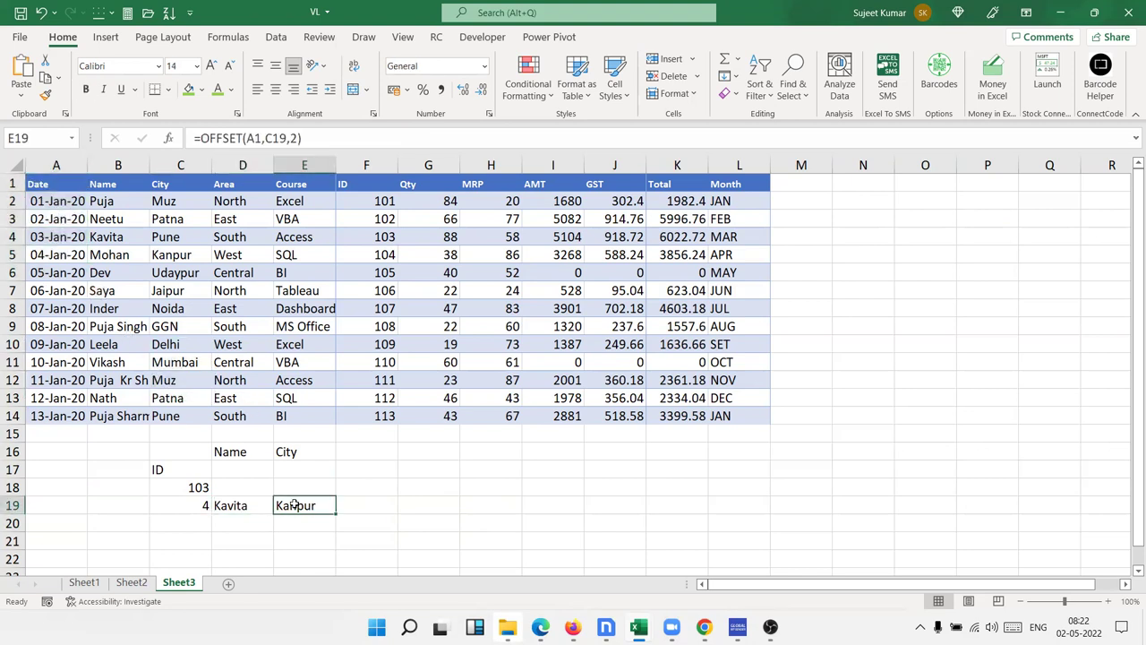
double_click(295, 505)
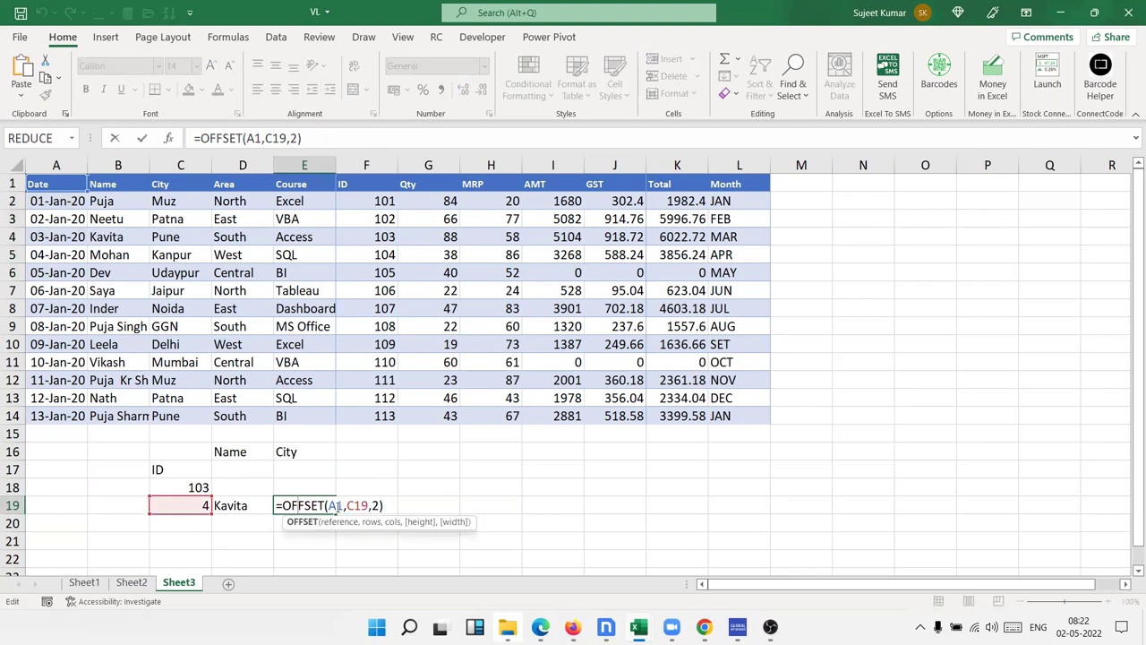
Correct E19 to =OFFSET(A1,C19-1,2) so it returns Pune
left_click_drag(345, 506, 369, 507)
double_click(376, 506)
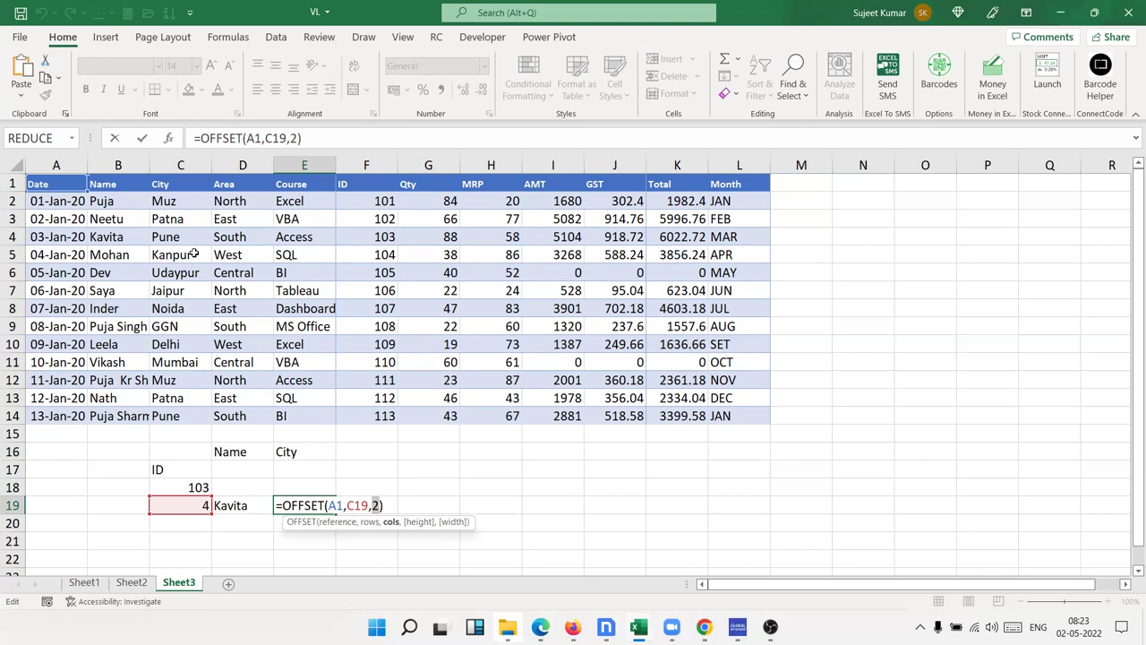
type("1")
key("Left")
key("Left")
type("-1")
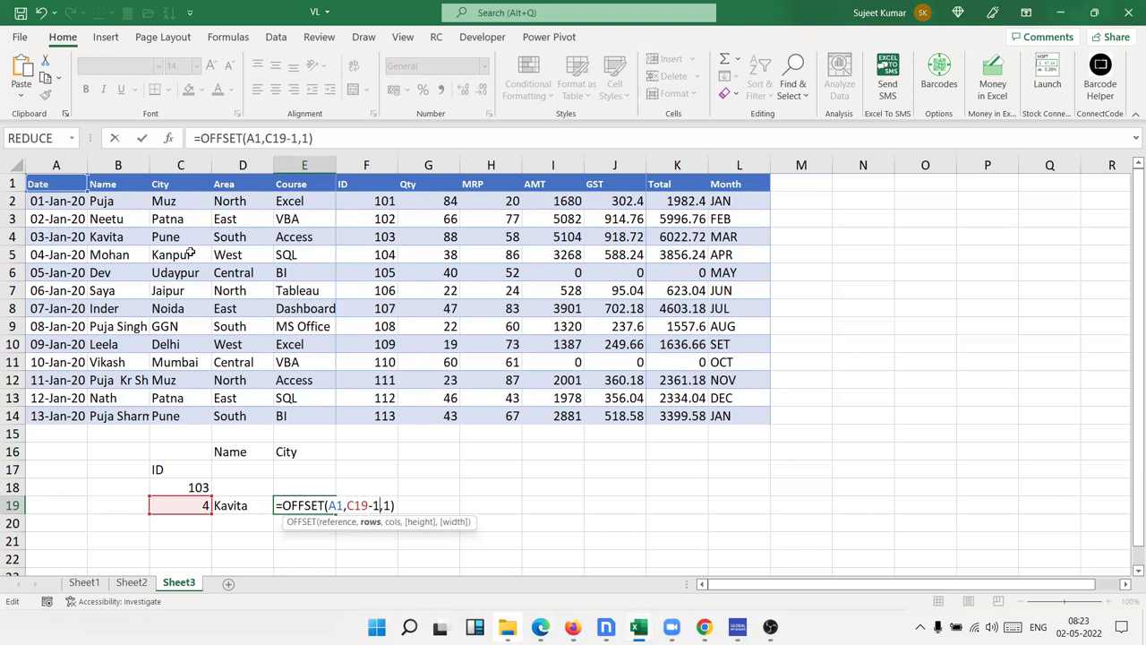
key("Return")
key("Up")
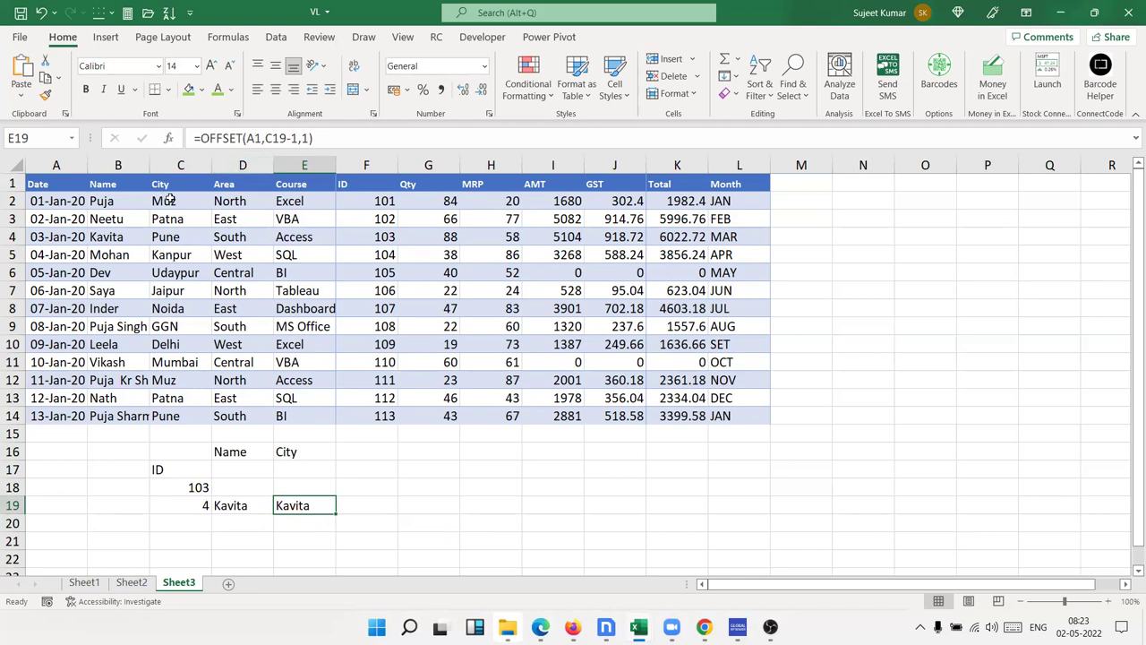
left_click(305, 138)
key("BackSpace")
type("2")
key("Return")
key("Up")
Verify Pune against Kavita's row in the table, scrolling around the sheet
left_click_drag(129, 235, 157, 230)
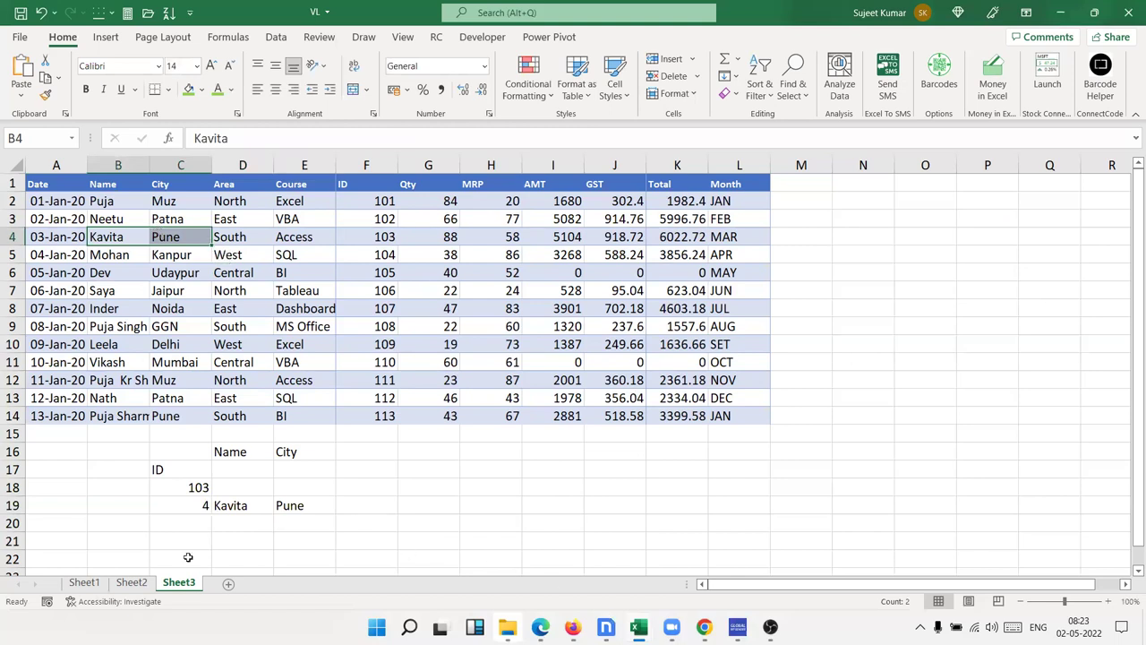
double_click(309, 508)
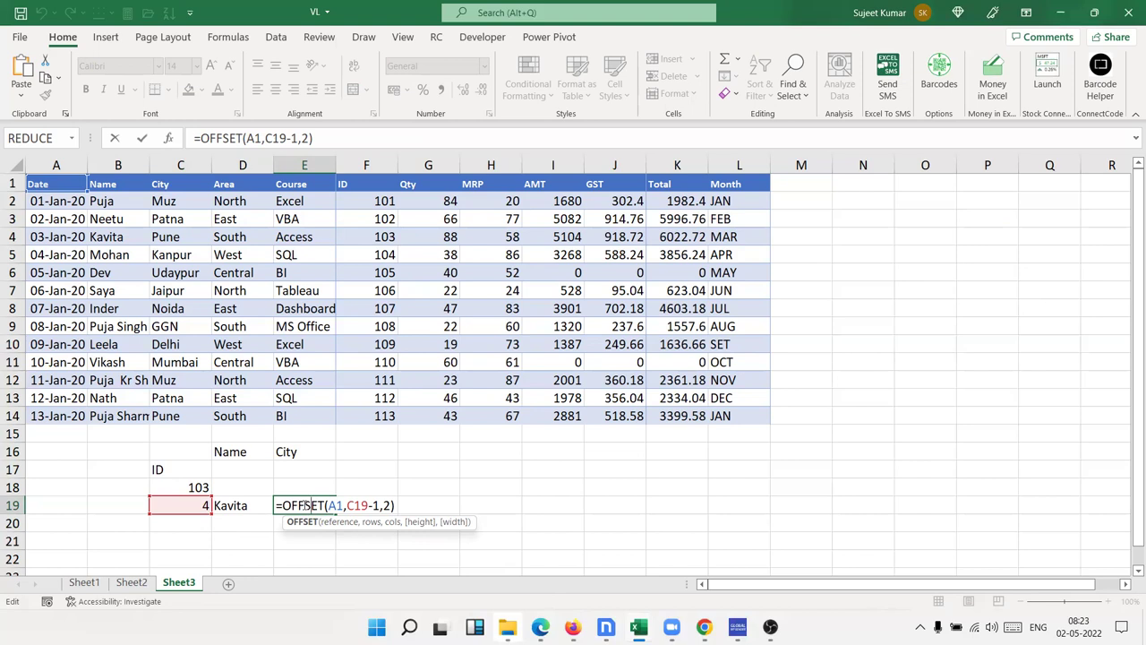
key("Return")
left_click(305, 504)
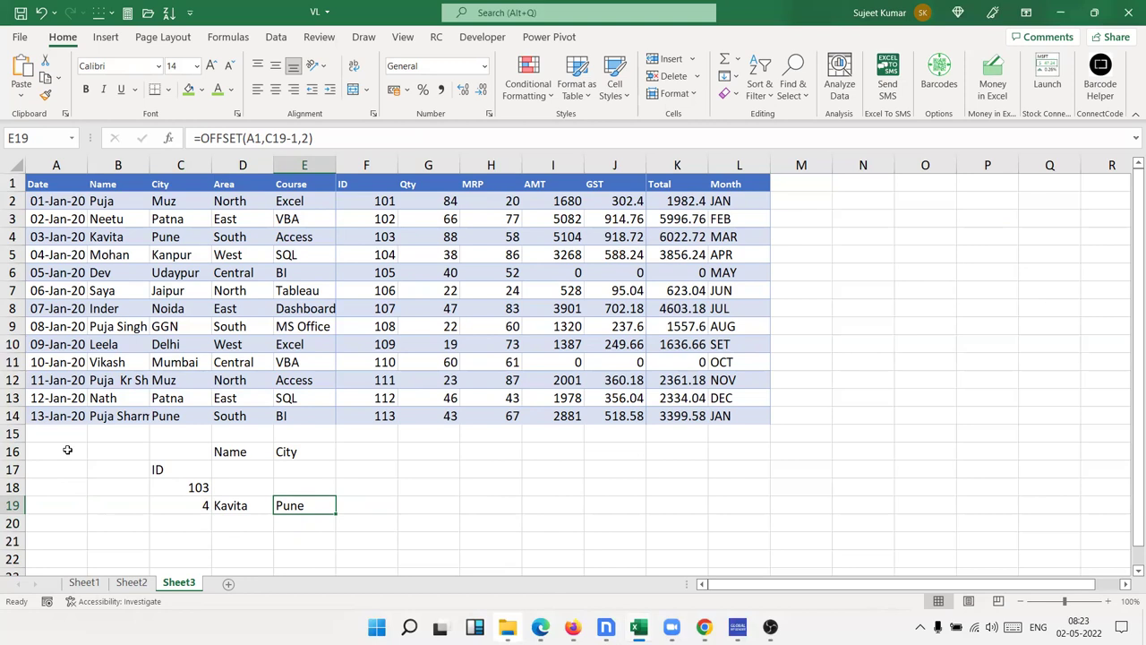
left_click_drag(68, 432, 56, 550)
scroll(854, 179, "down", 1)
left_click_drag(846, 200, 967, 226)
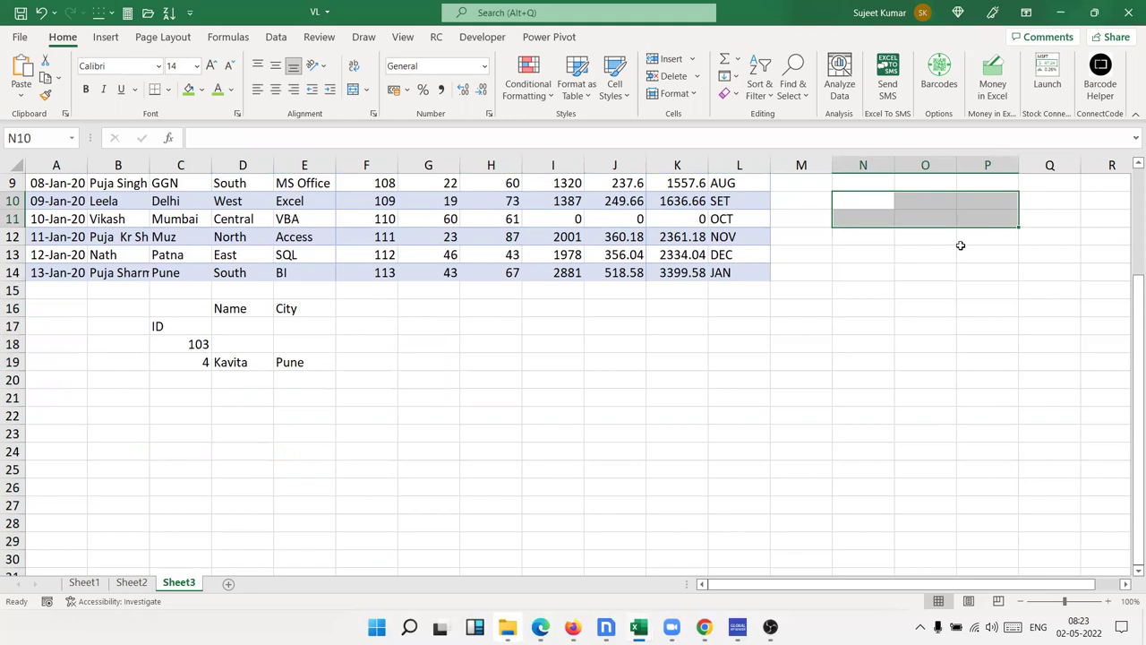
scroll(930, 318, "up", 1)
scroll(921, 322, "up", 2)
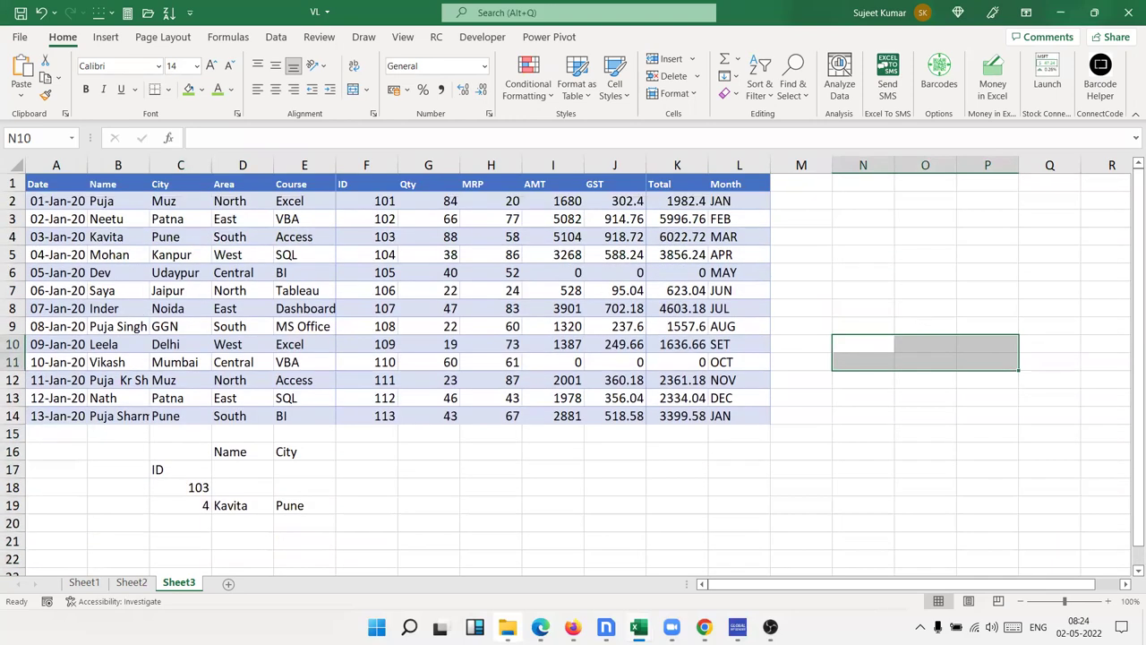
Review the D19 INDEX/MATCH and E19 OFFSET formulas without changing them
left_click(325, 503)
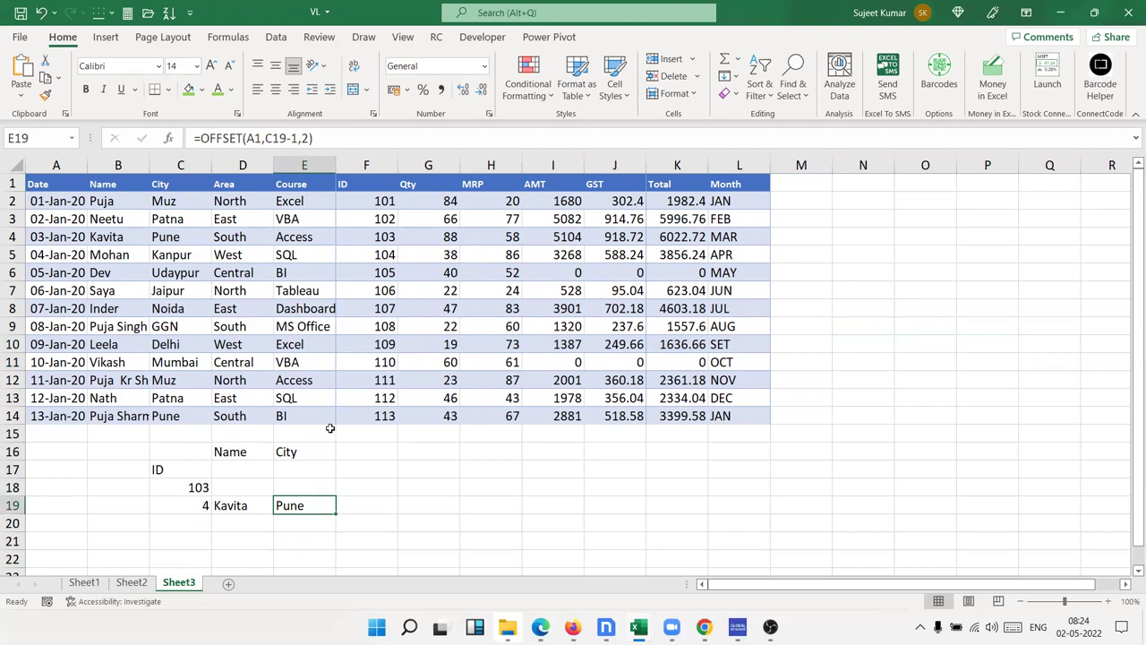
double_click(224, 504)
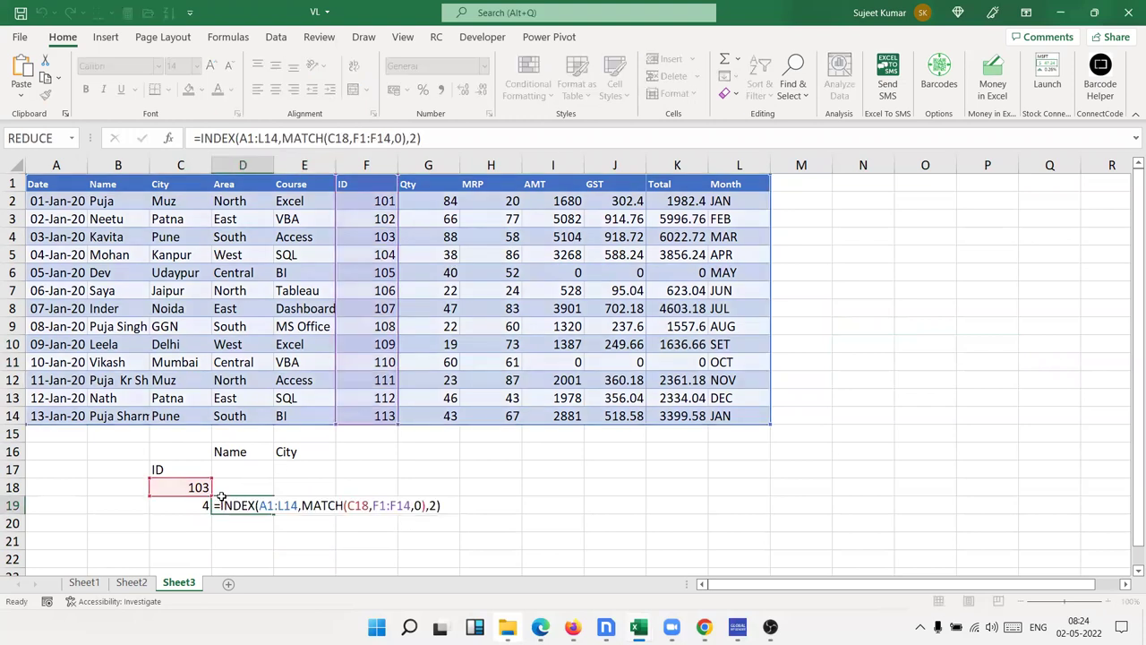
key("Return")
left_click(283, 504)
double_click(282, 504)
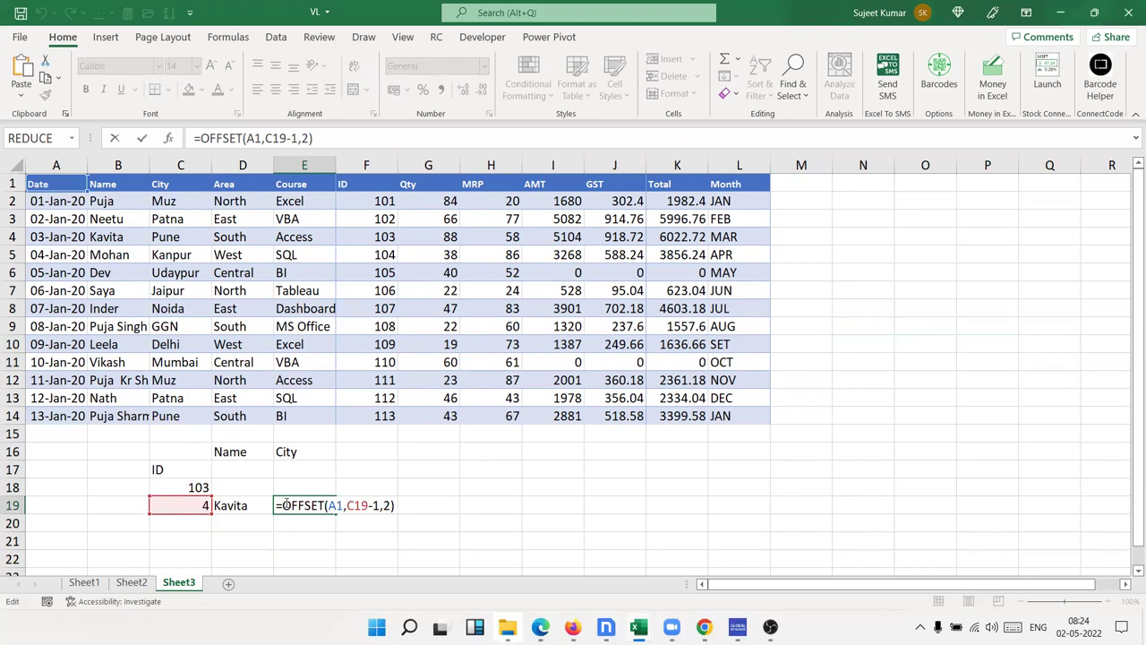
key("Return")
left_click(358, 503)
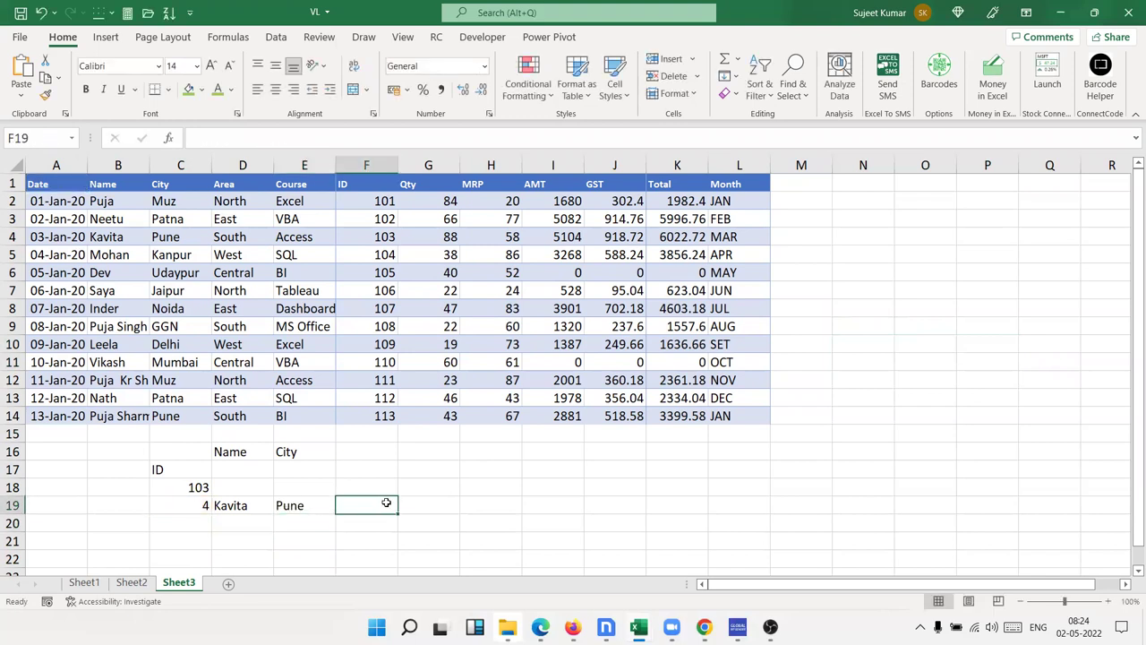
Start an XLOOKUP in F19 finding C18 in F1:F14 and returning from B1:B14
type("=xl")
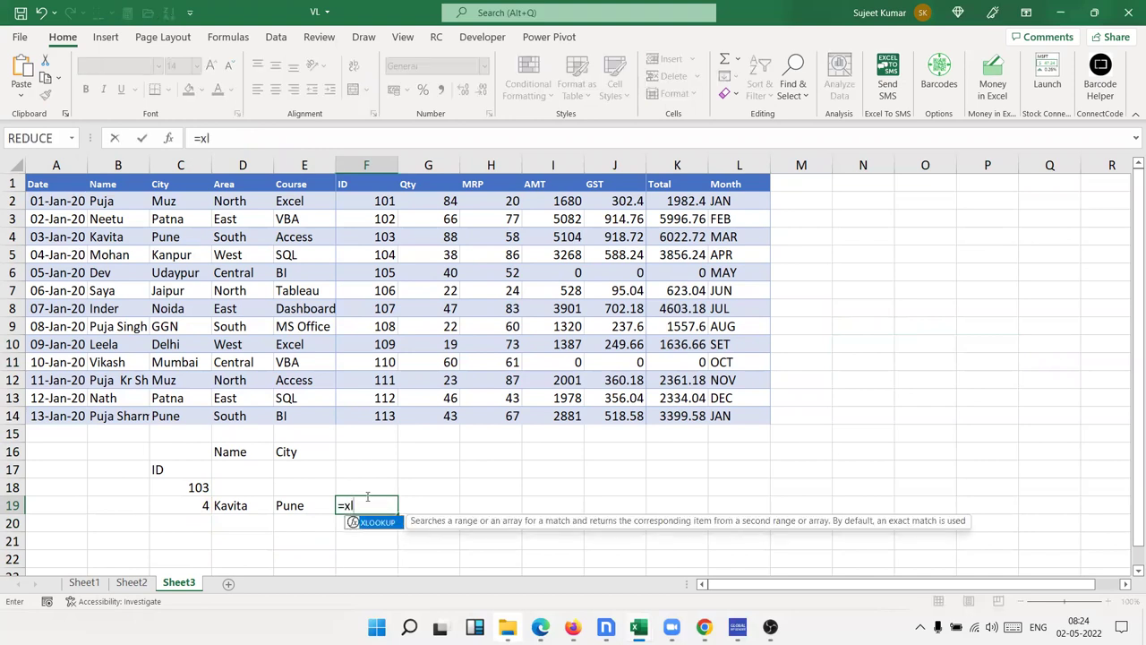
key("Tab")
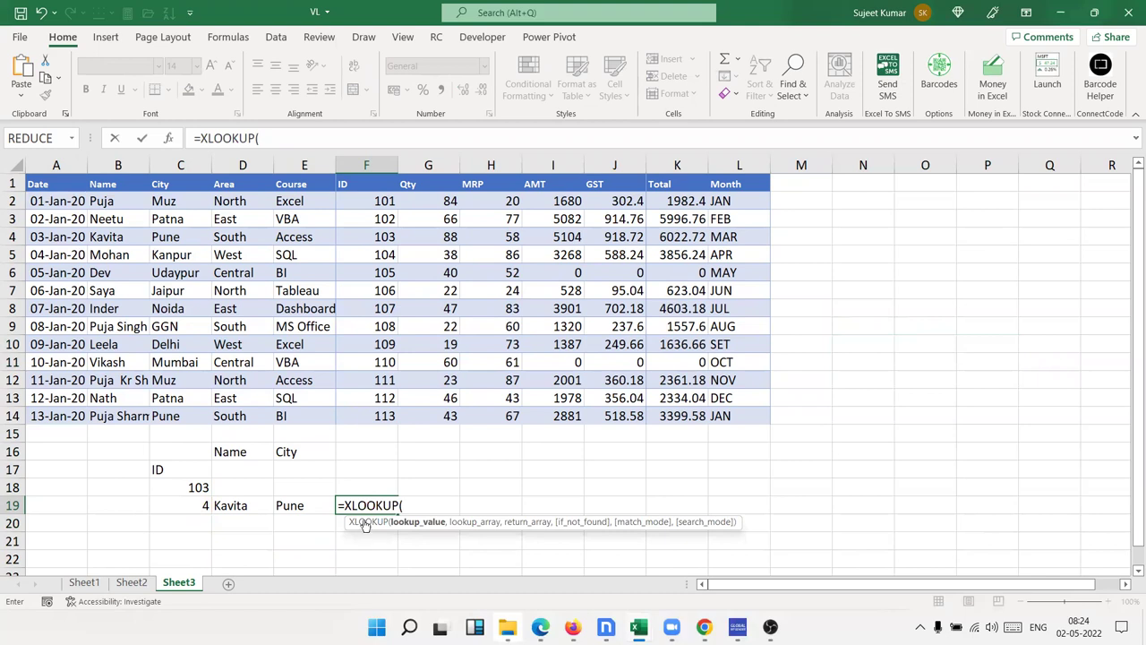
left_click(157, 491)
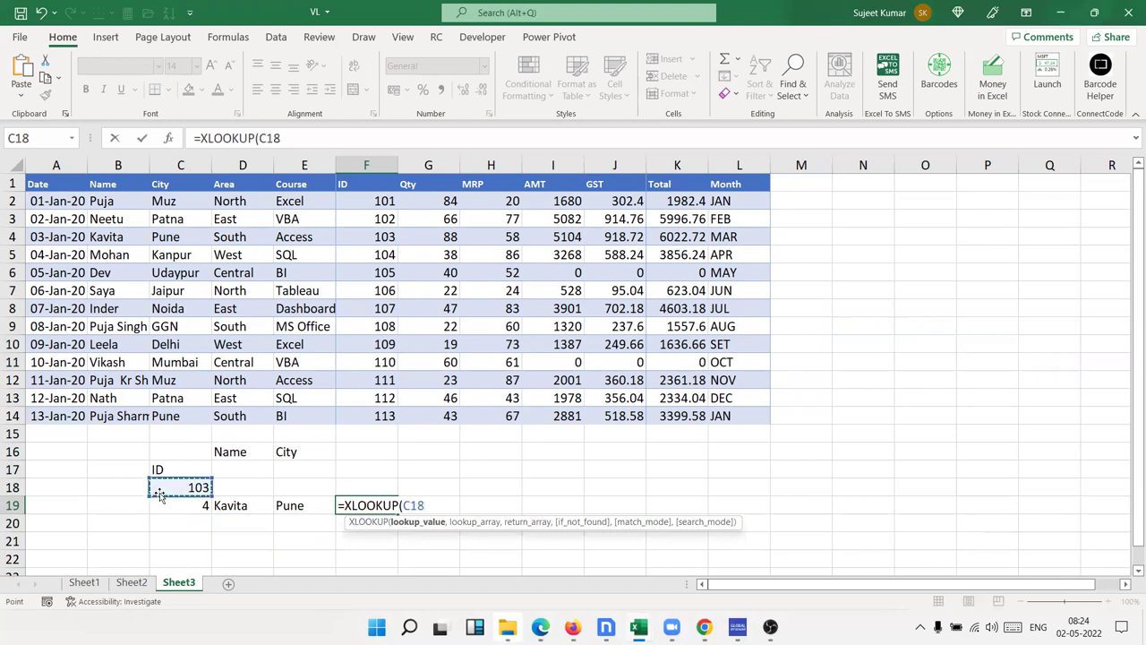
type(",")
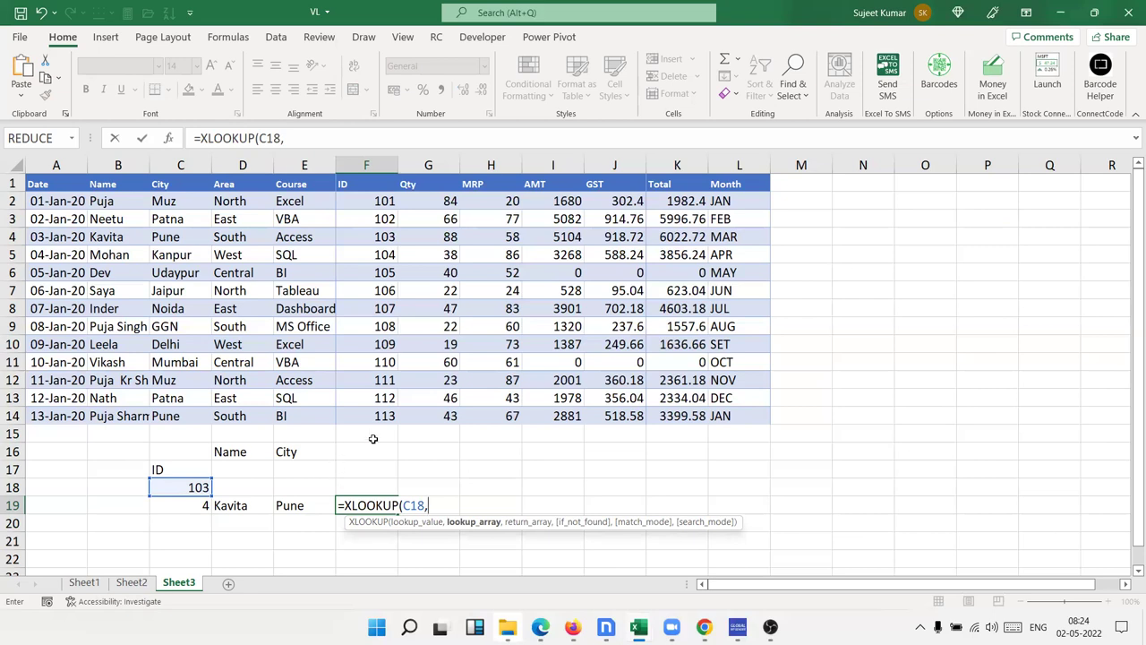
left_click_drag(383, 406, 380, 182)
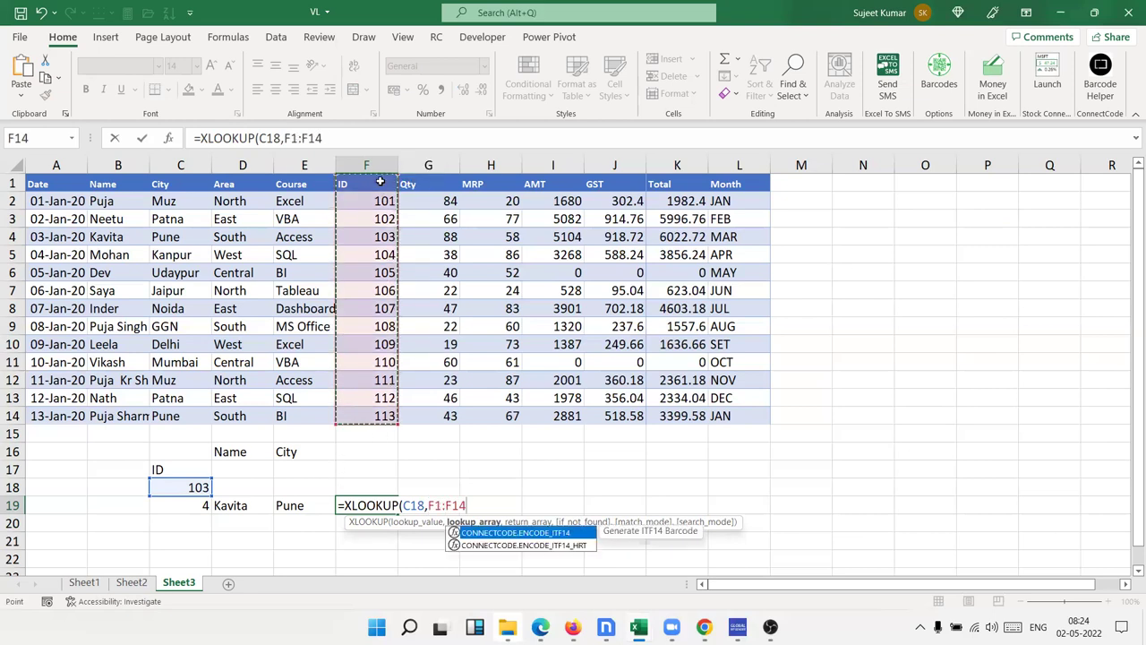
type(",")
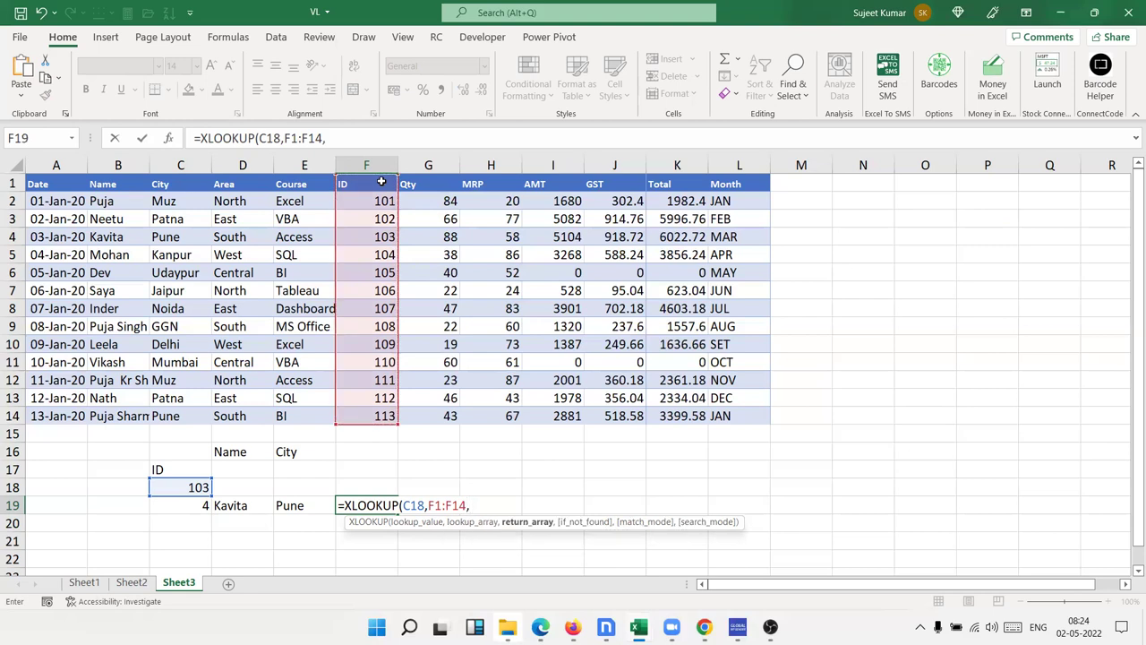
left_click_drag(109, 413, 115, 182)
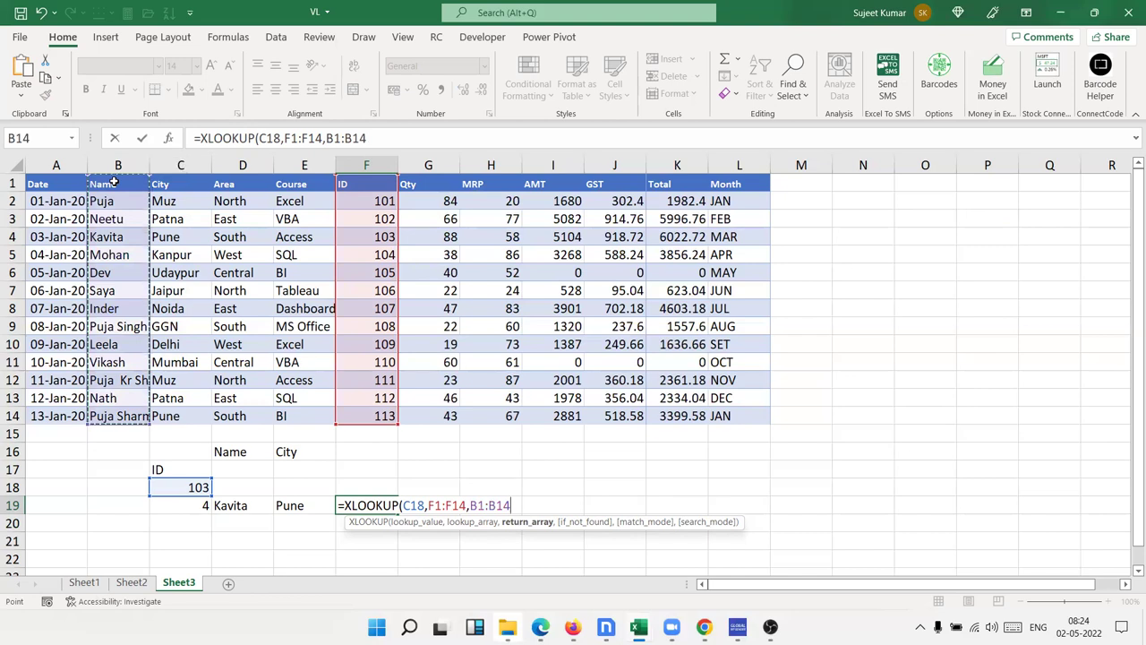
Add the fallback "Data Not Av" and commit, so F19 returns Kavita
type(",")
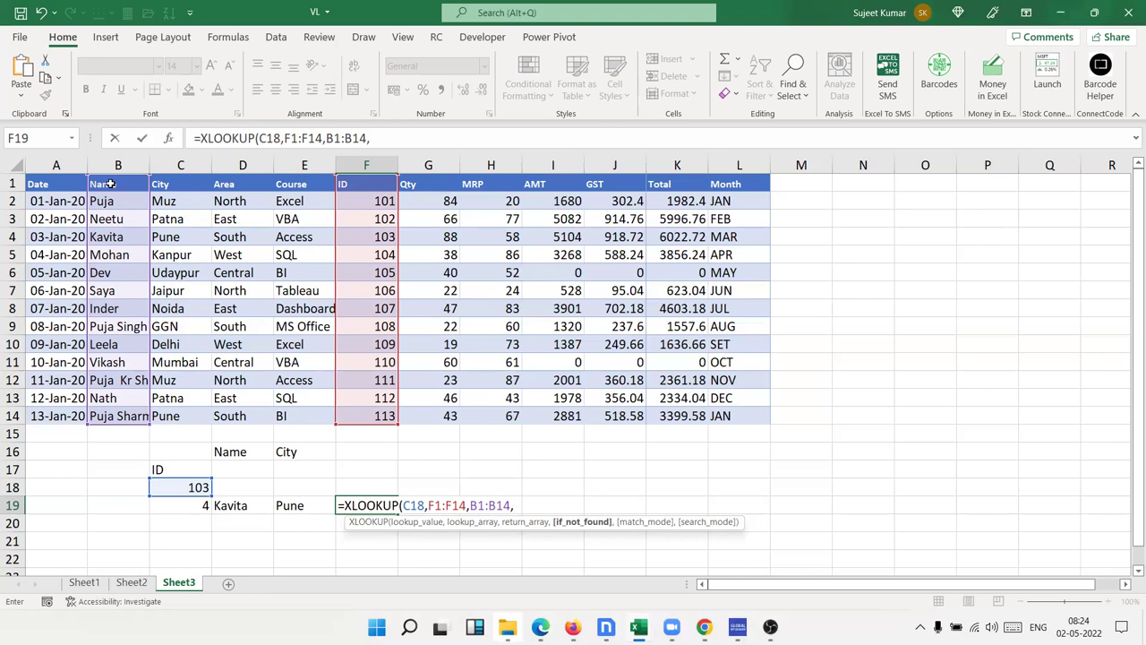
type("\"Excel")
key("BackSpace")
key("BackSpace")
key("BackSpace")
key("BackSpace")
key("BackSpace")
type("Data No")
type("t Av\"")
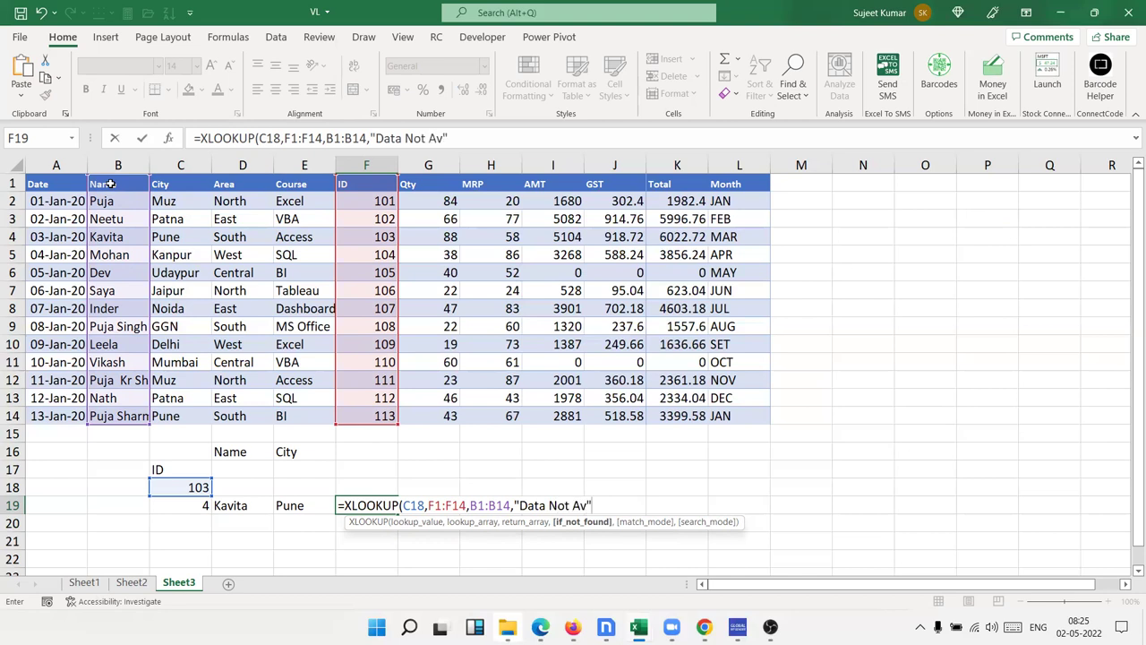
type(")")
key("Return")
key("Up")
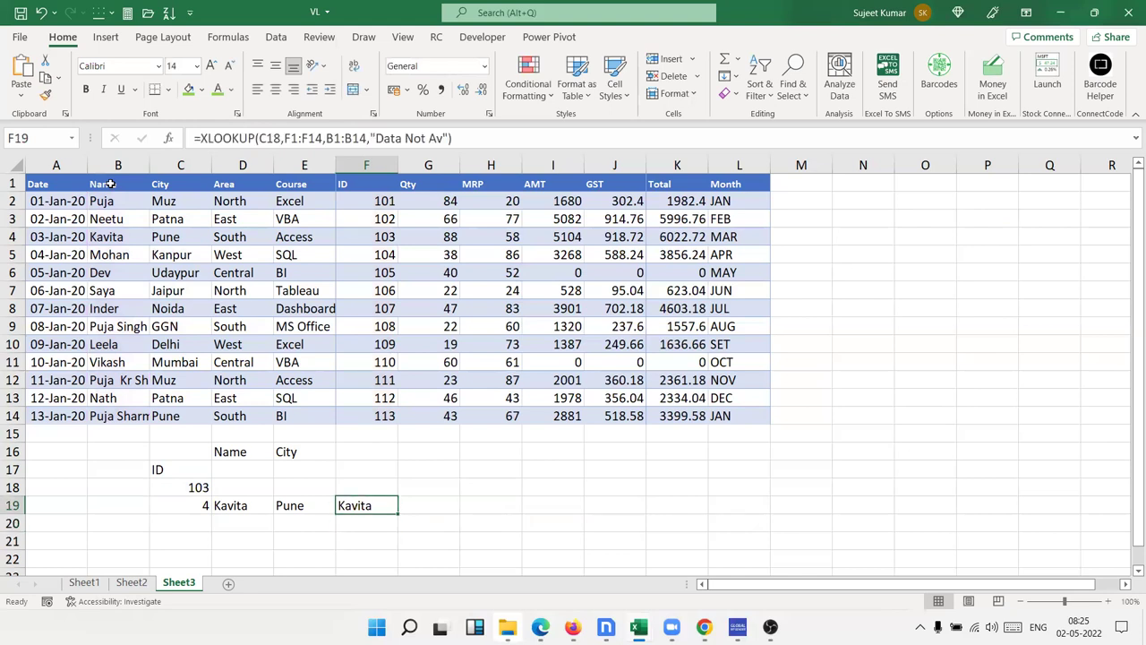
Check C19's MATCH, then enter IDs 105, 110 and 104 into C18 in turn
key("Left")
key("Left")
key("Up")
key("Left")
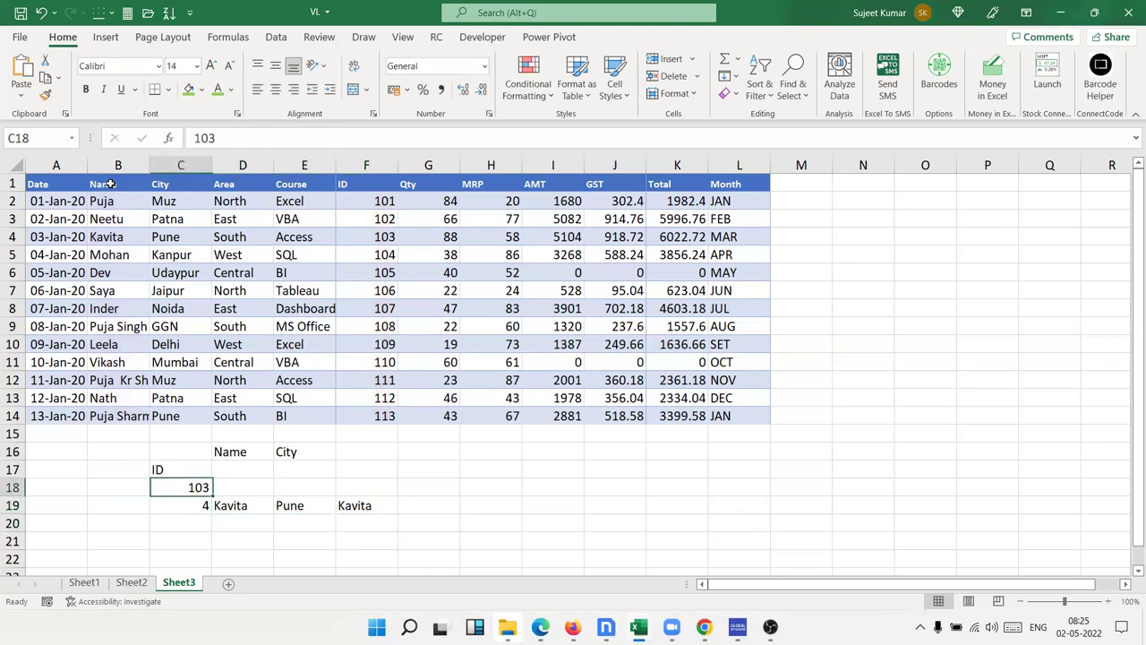
key("Down")
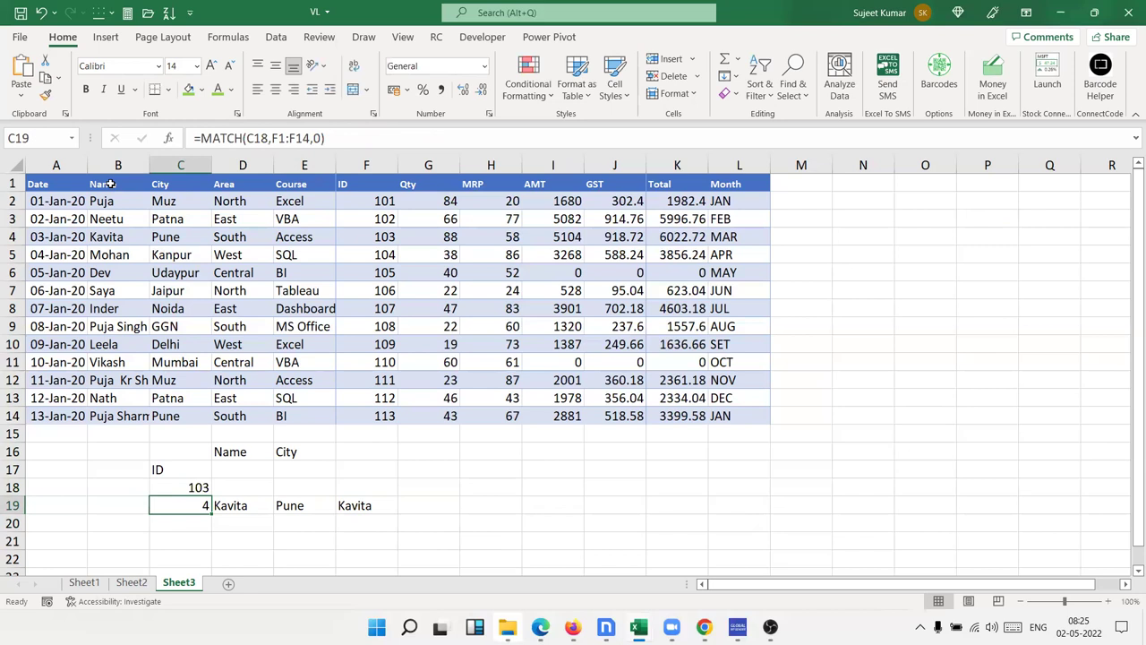
key("Up")
type("105")
key("Return")
key("Up")
type("11")
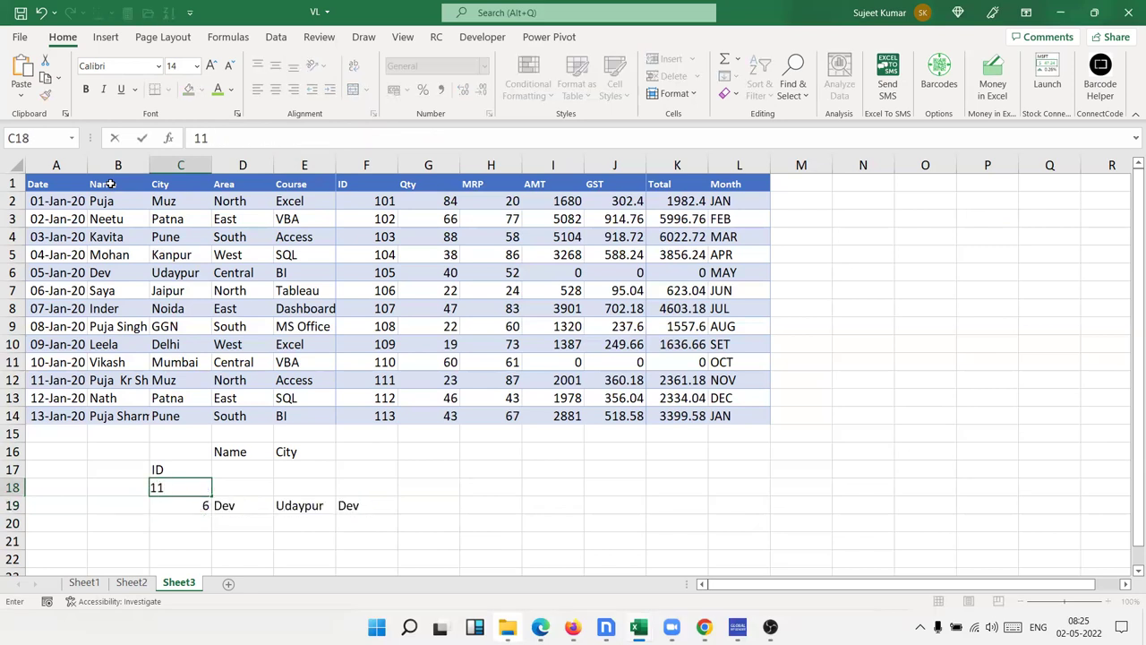
type("0")
key("Return")
key("Up")
type("100")
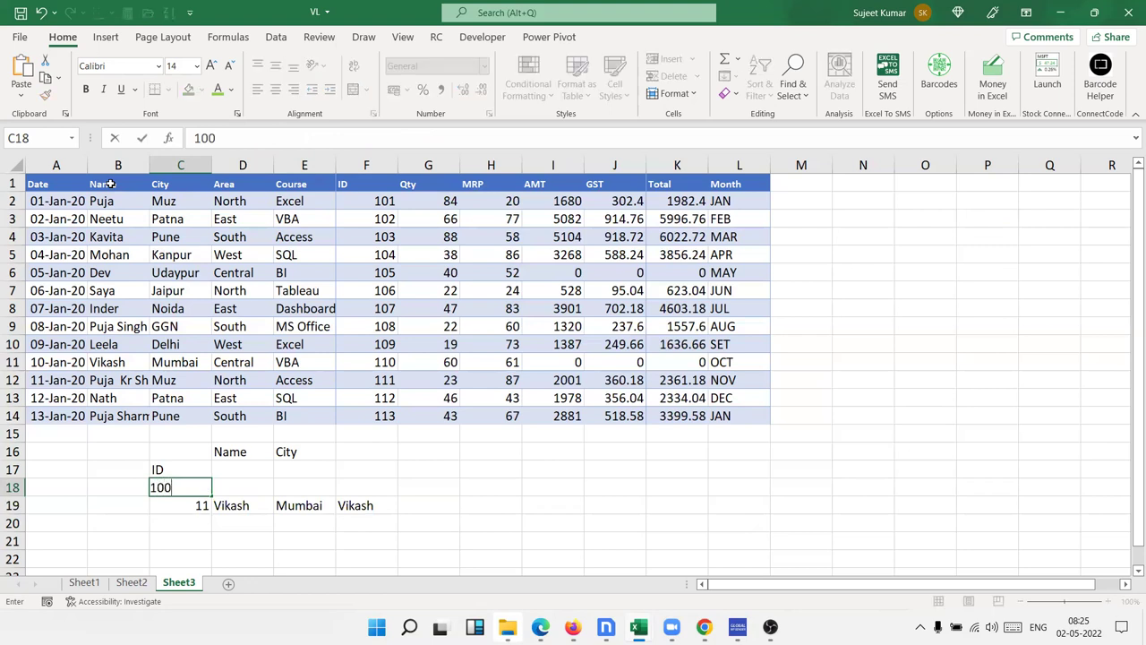
key("BackSpace")
type("4")
key("Return")
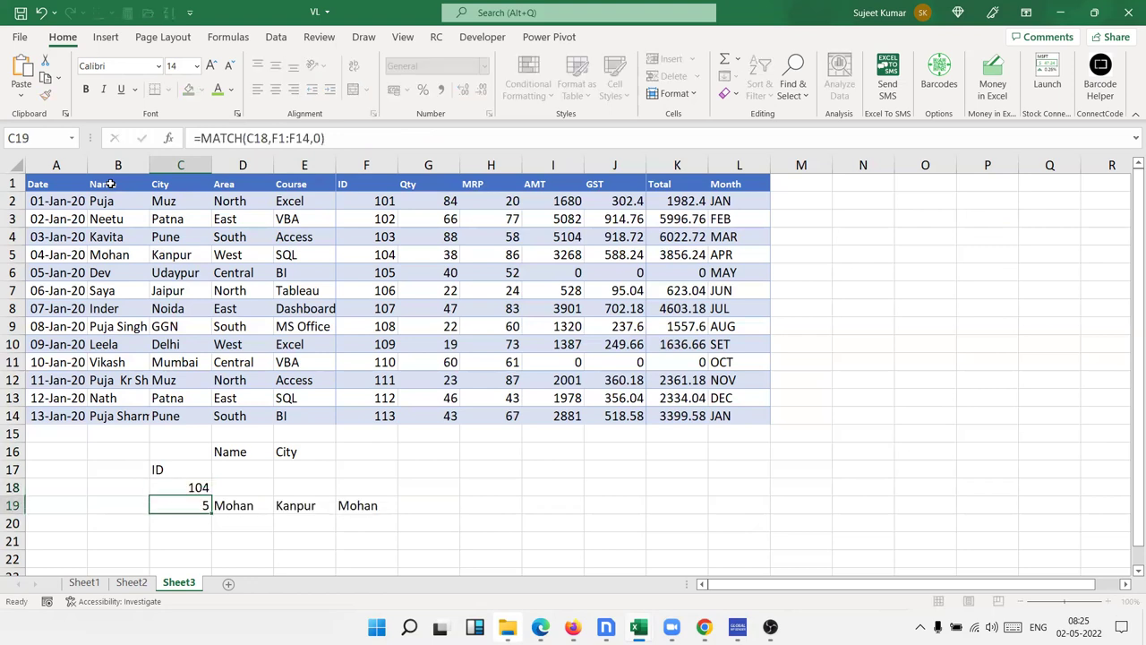
Enter missing ID 114 and review row 19: #N/A lookups, F19 showing Data Not Av
key("Up")
type("114")
key("Return")
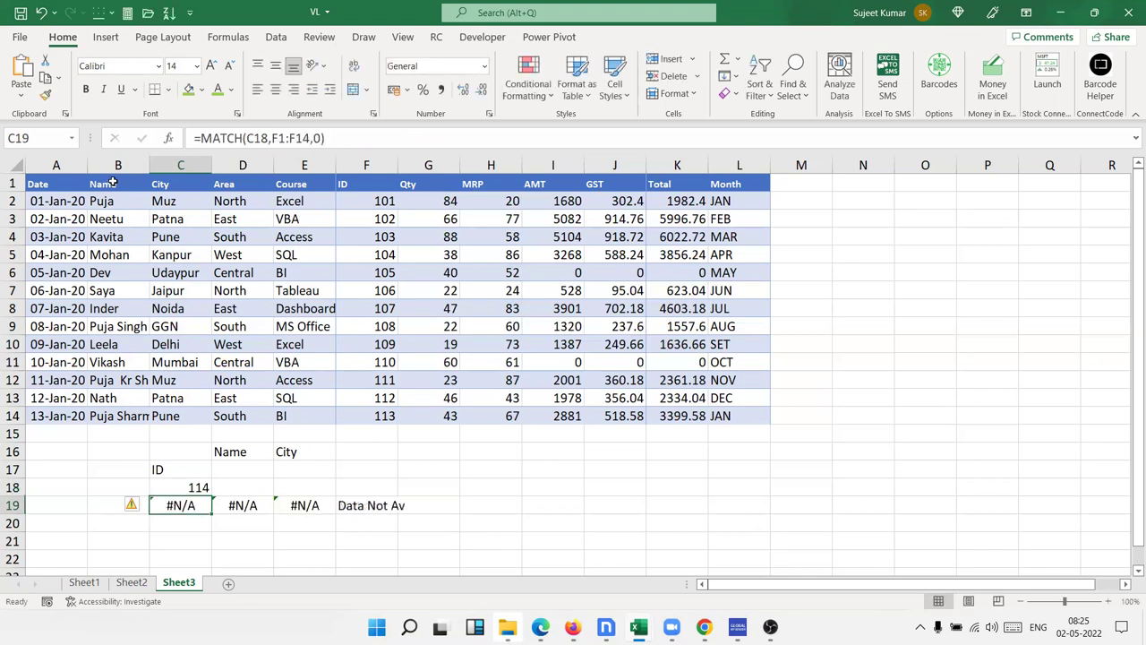
key("shift+Right")
key("shift+Right")
key("Right")
key("Right")
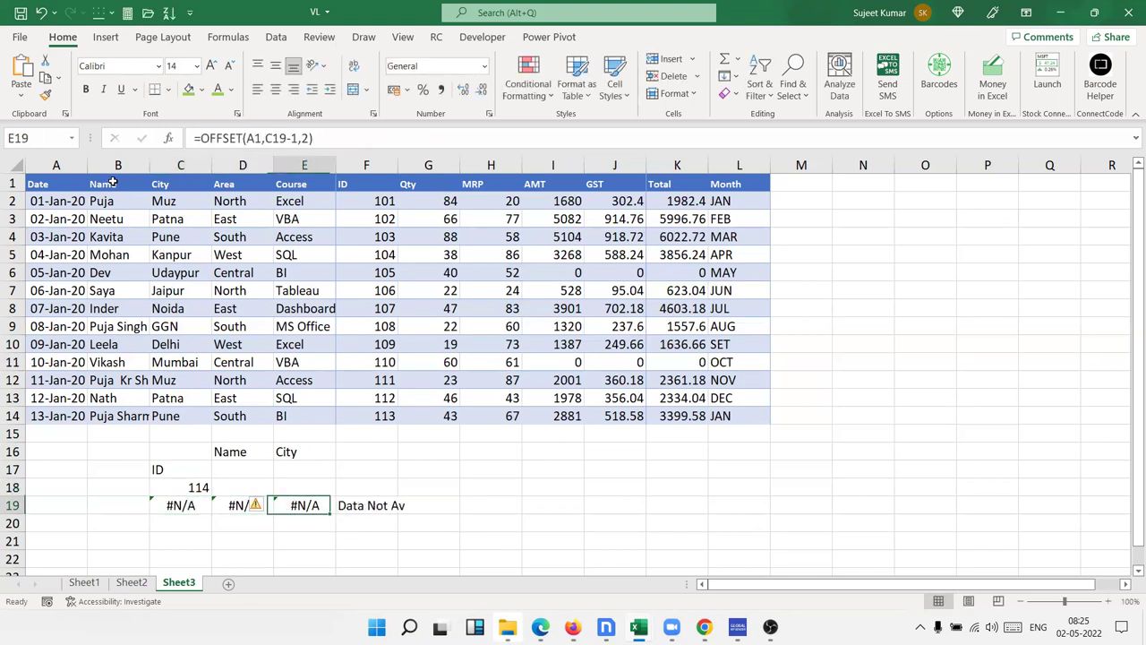
key("Right")
key("F2")
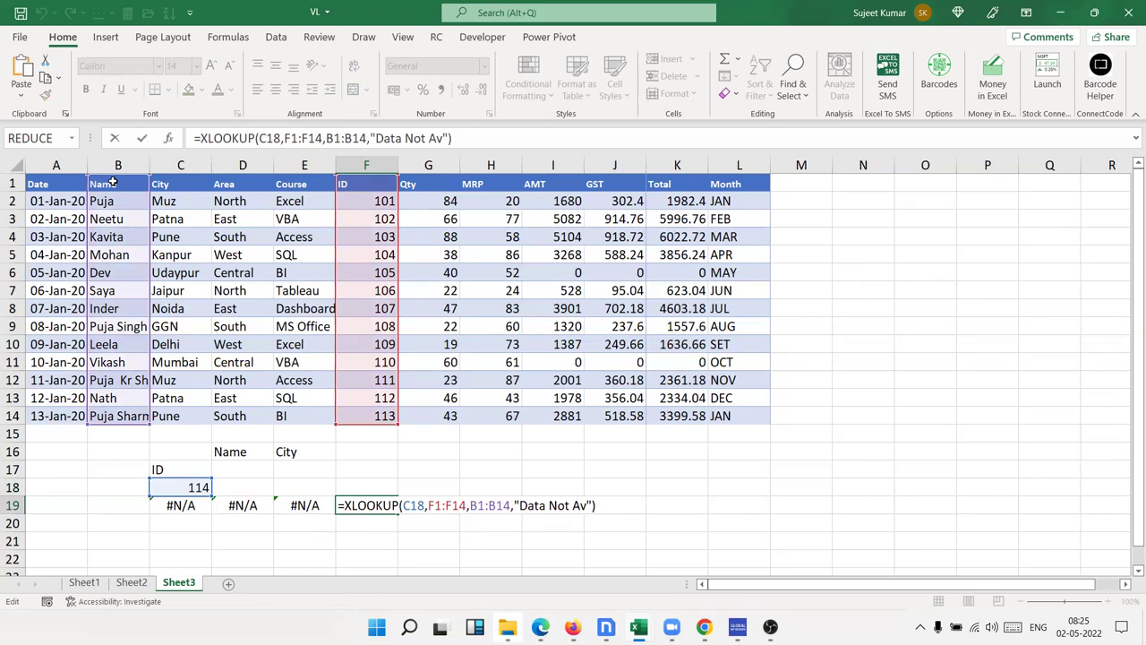
key("Return")
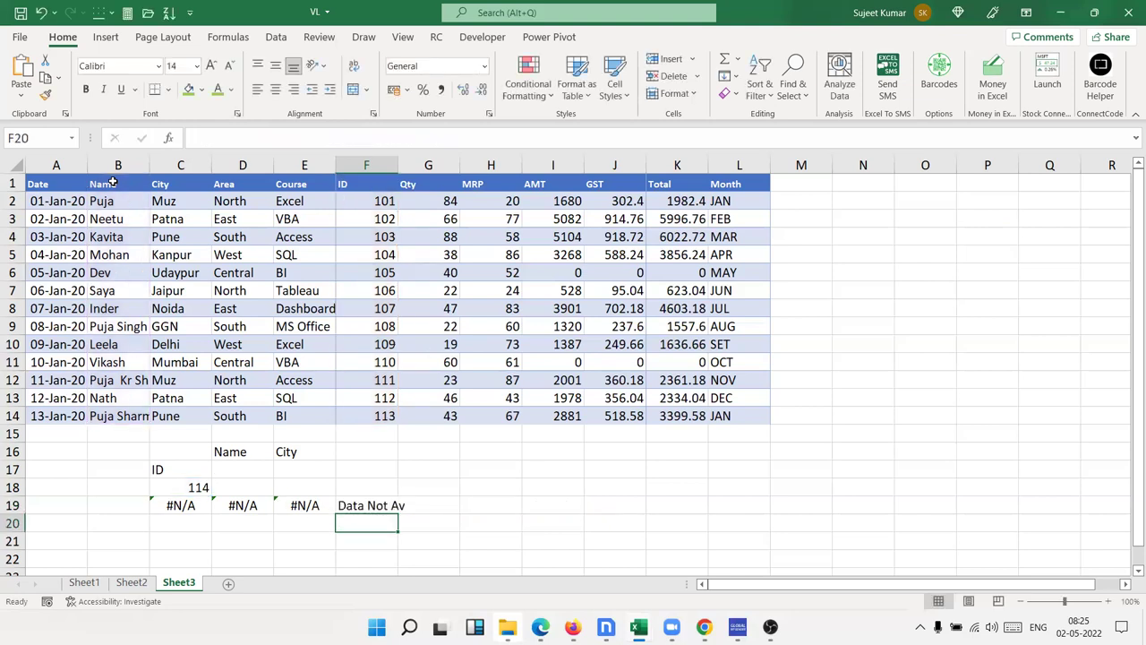
key("Up")
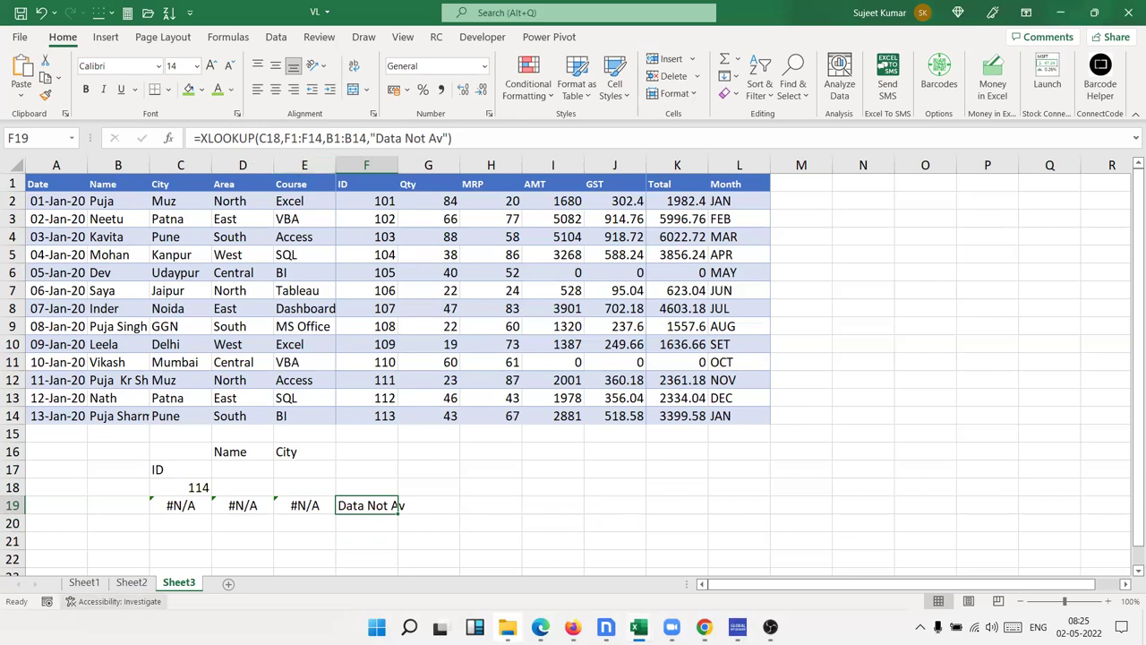
Copy Sheet1's table A1:L14 and add a new blank Sheet4
left_click(90, 583)
key("ctrl+c")
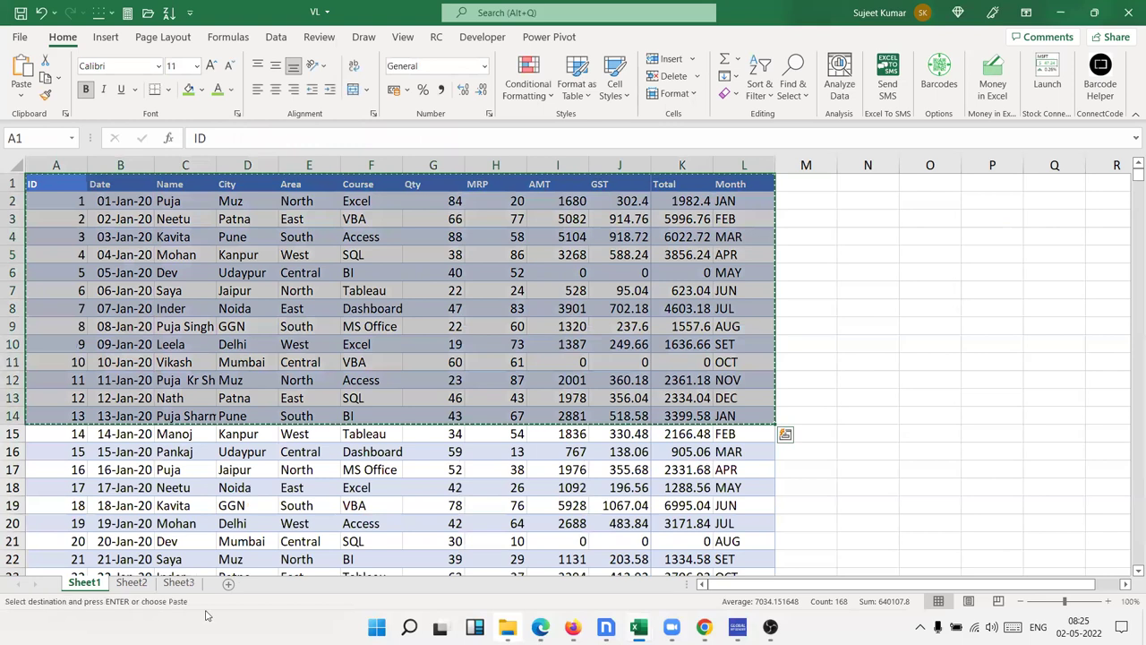
left_click(132, 583)
left_click(176, 583)
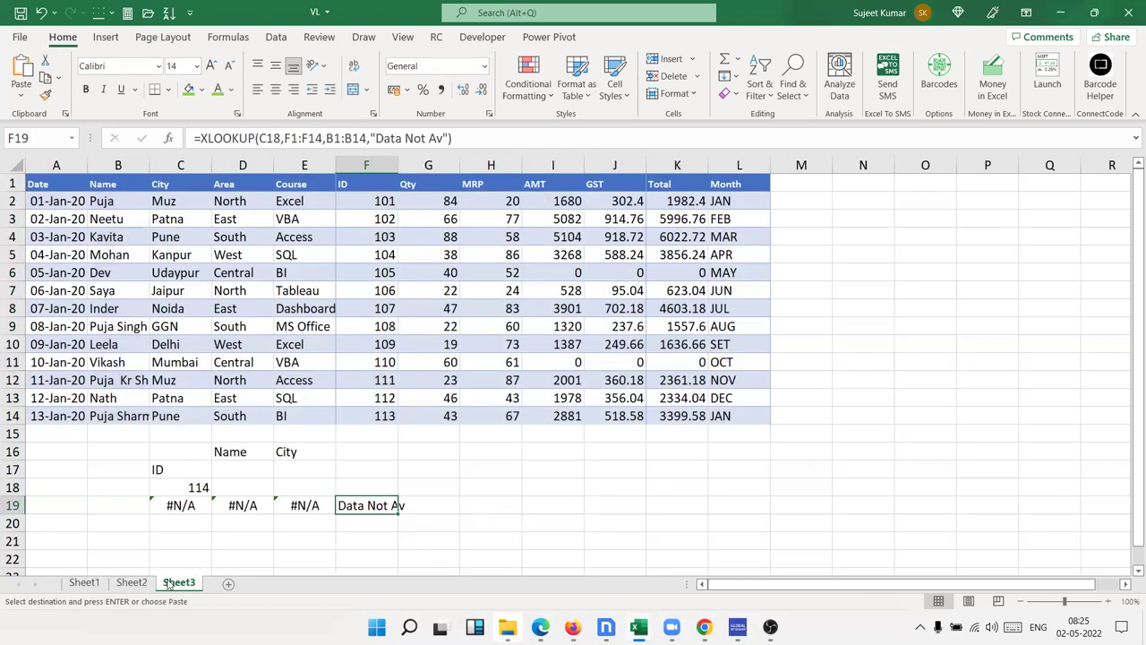
left_click(228, 584)
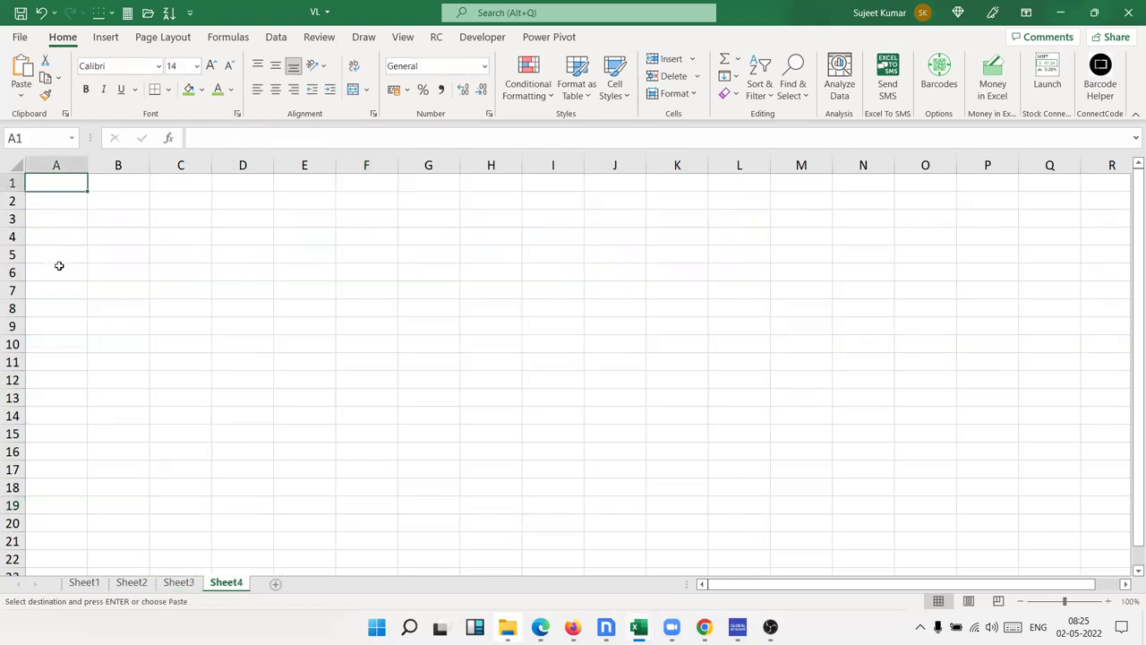
Paste the table transposed into Sheet4's A1, then select the ID and Date rows
right_click(68, 181)
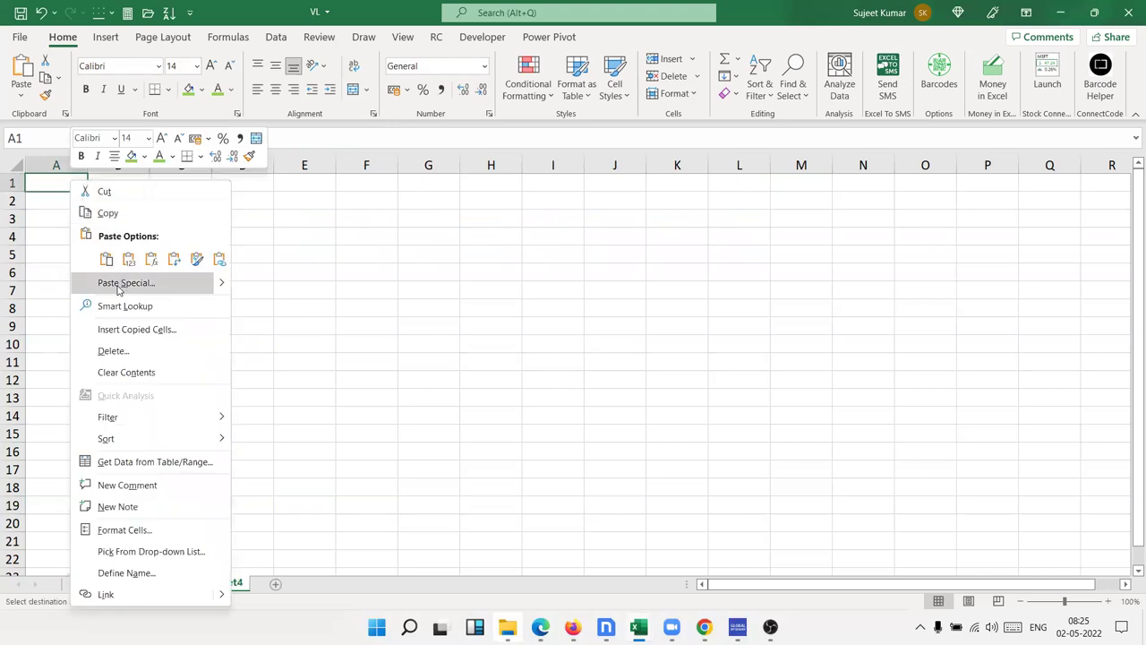
left_click(119, 283)
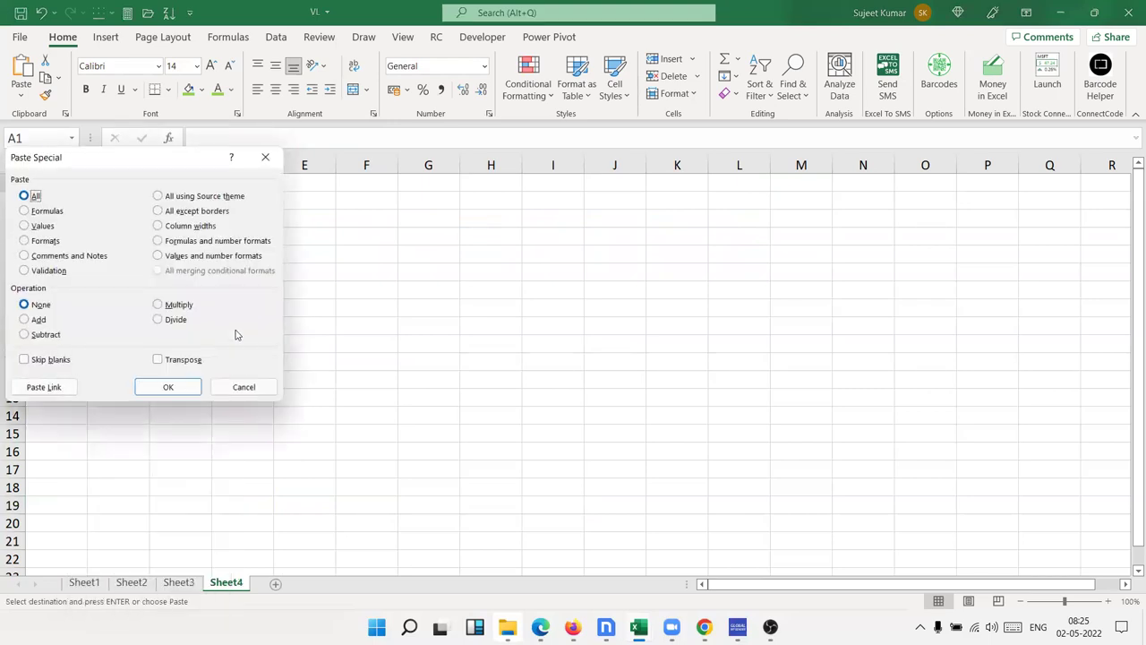
left_click(183, 359)
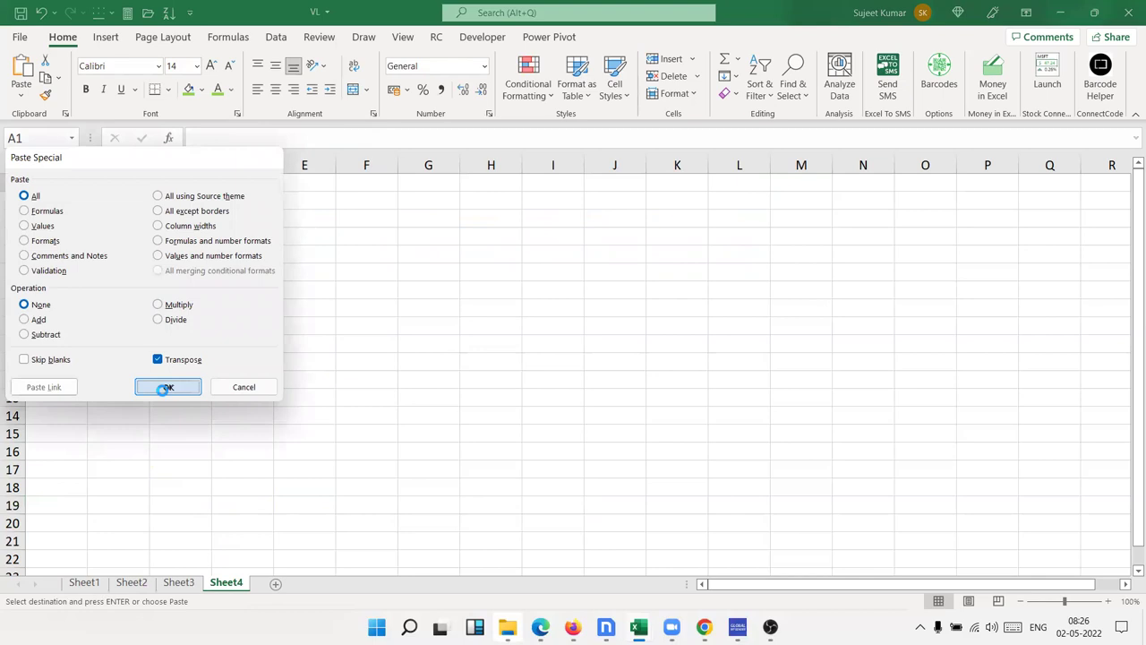
left_click(167, 387)
left_click(221, 450)
mouse_move(40, 184)
left_mouse_down()
mouse_move(786, 184)
mouse_move(1070, 204)
left_mouse_up()
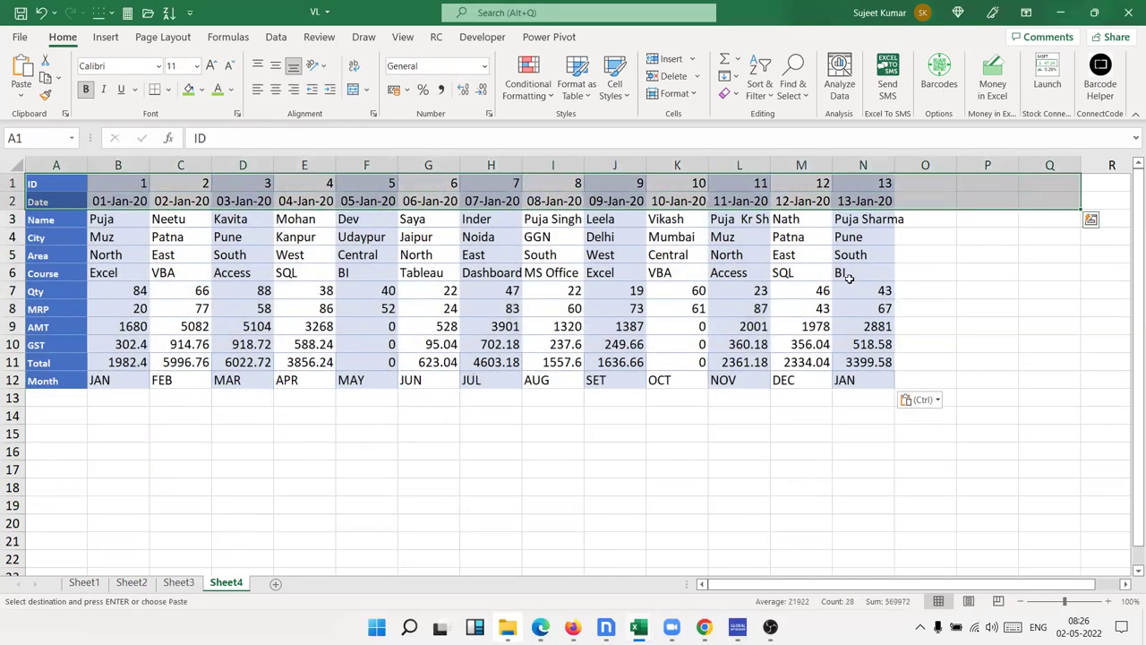
Enter the lookup ID 10 in B16 and the label 'Course' in C16
left_click(116, 452)
type("10")
key("Tab")
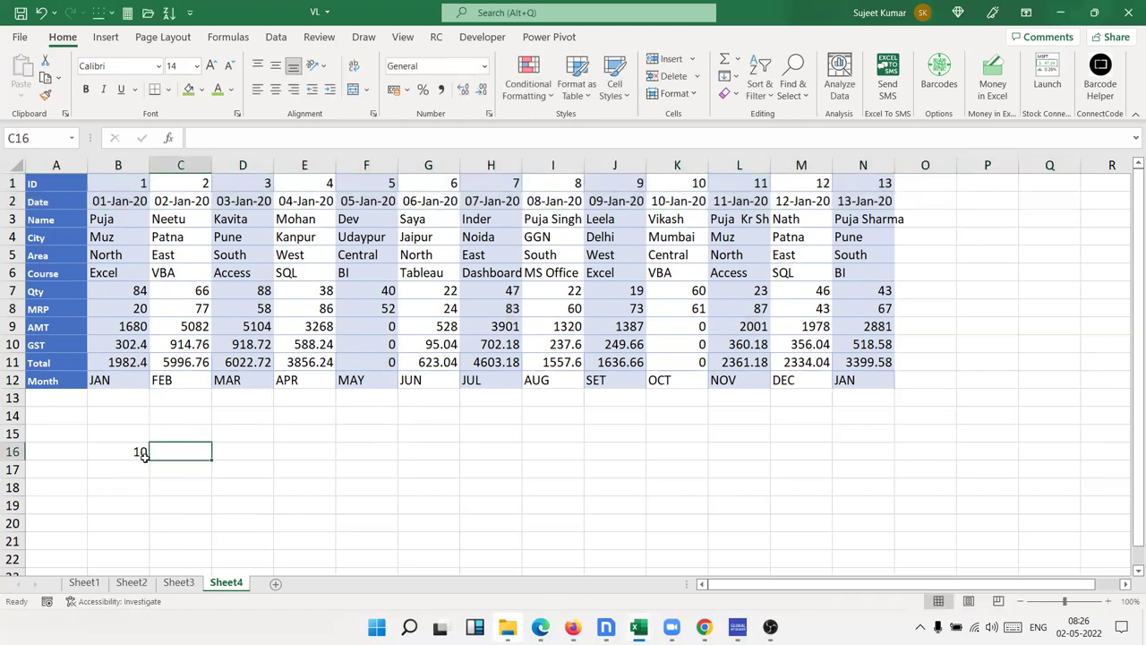
type("C")
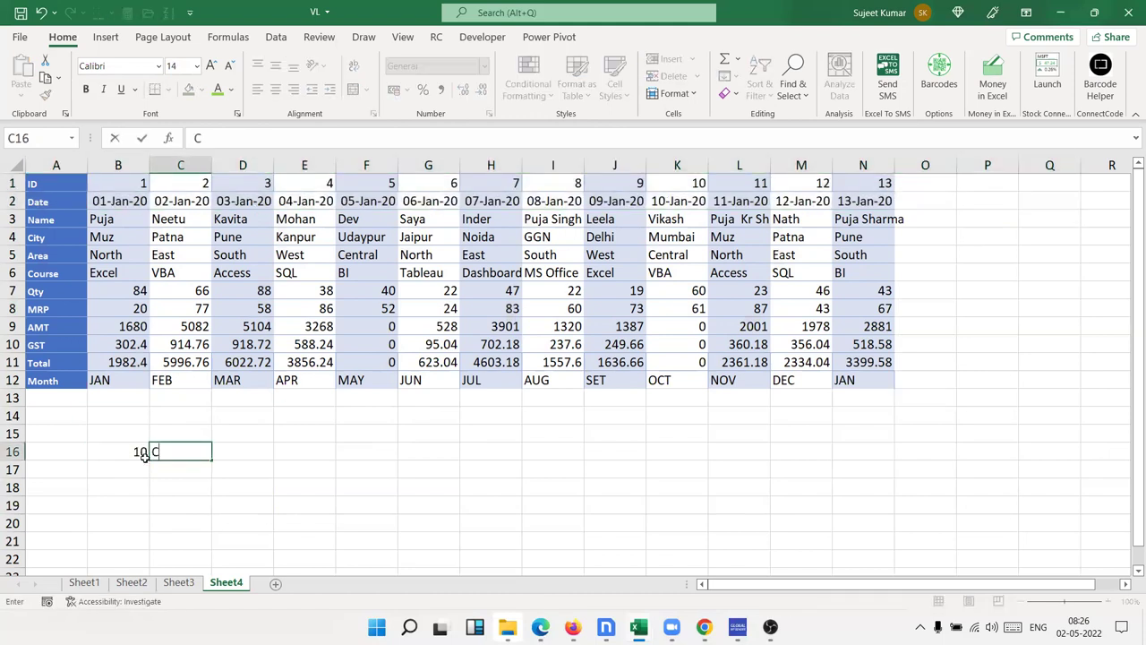
type("ours")
type("e")
key("Return")
key("Up")
key("Right")
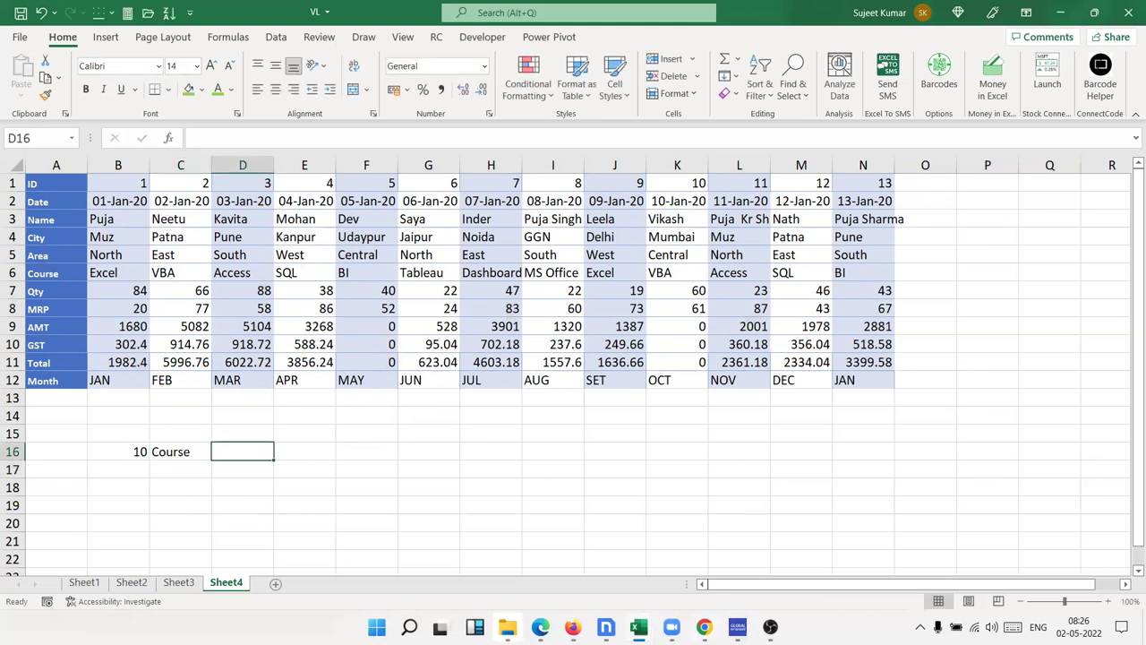
Put =HLOOKUP(B16,1:12,6,0) in D16 so it returns VBA for ID 10
type("=hl")
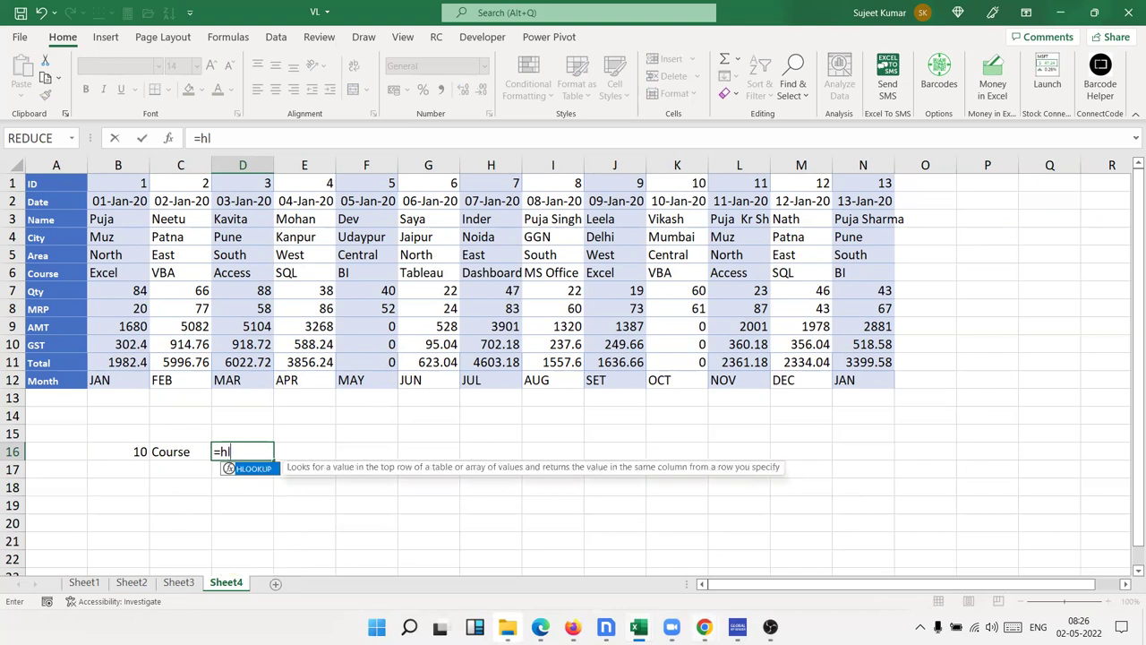
key("Tab")
key("Left")
key("Left")
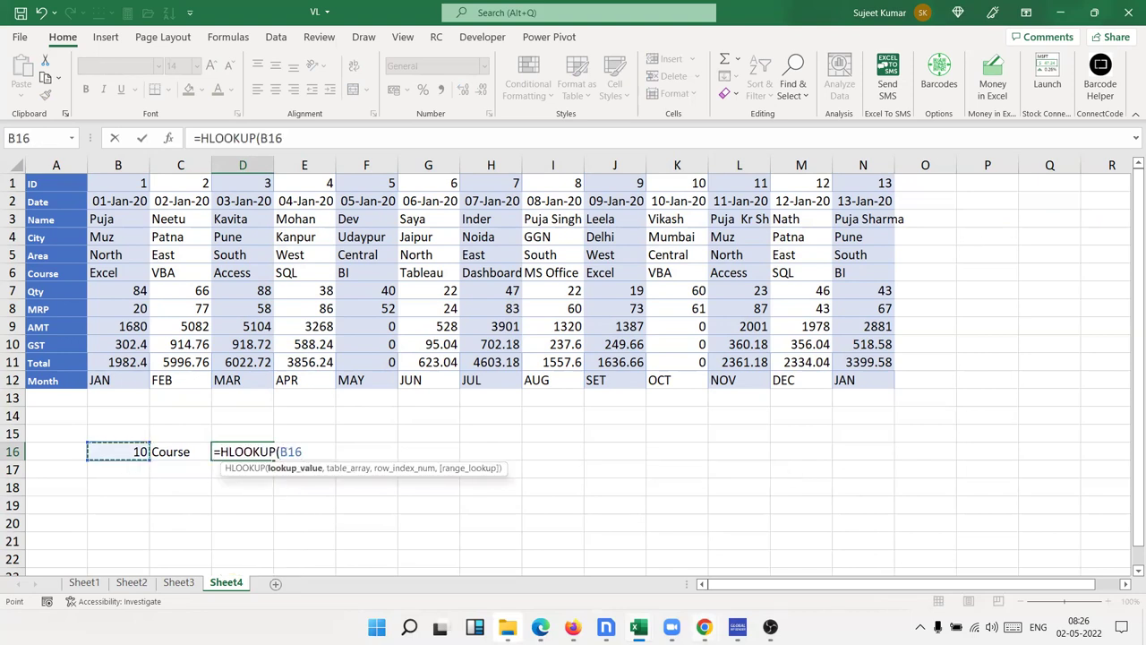
type(",")
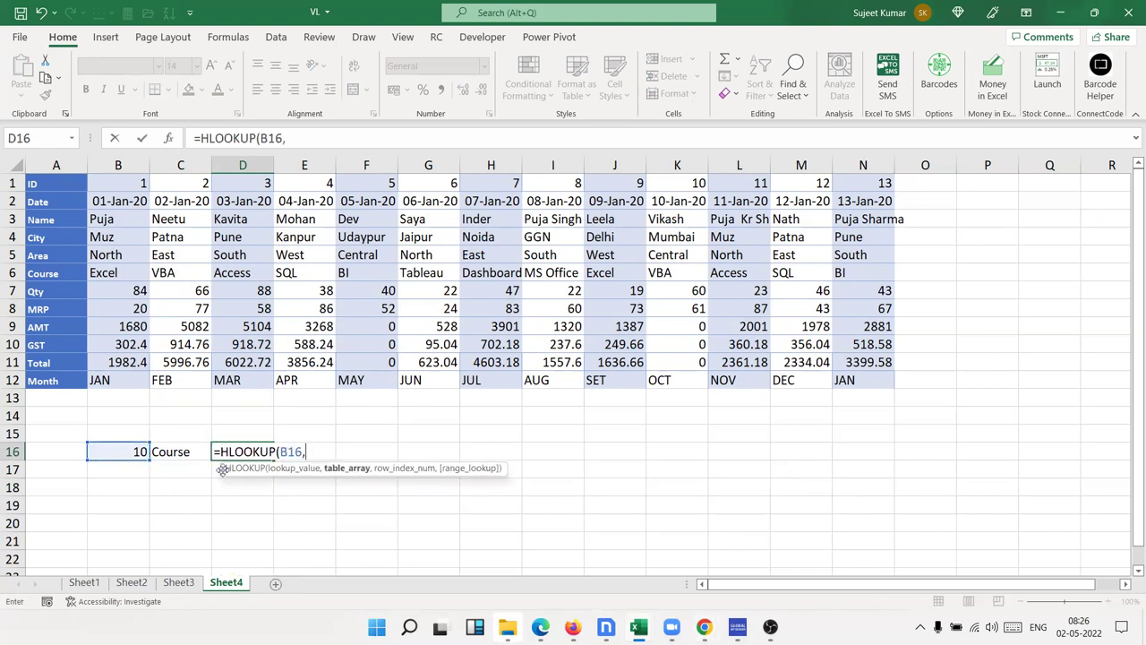
left_click(7, 180)
left_click_drag(7, 181, 7, 381)
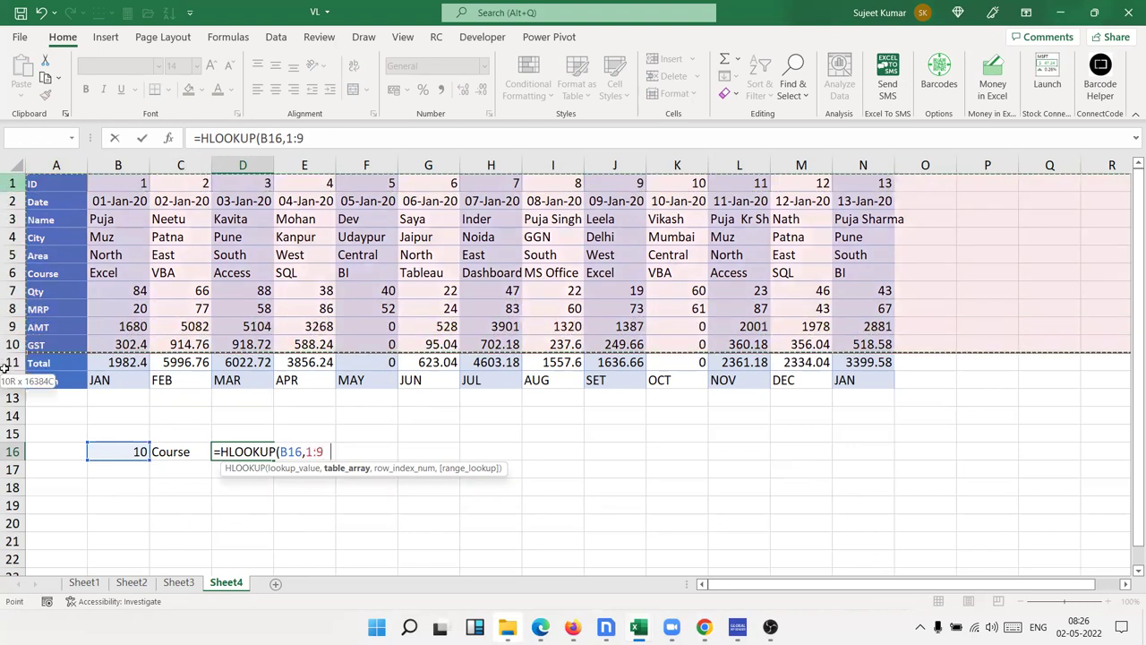
type(",")
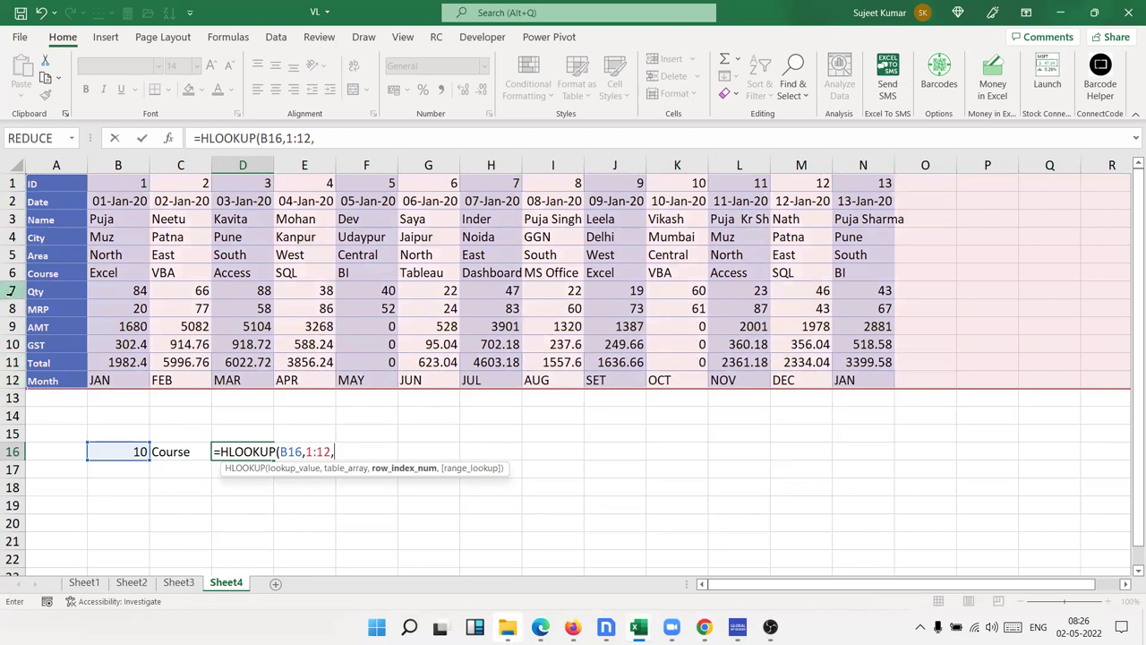
type("6,0")
key("Return")
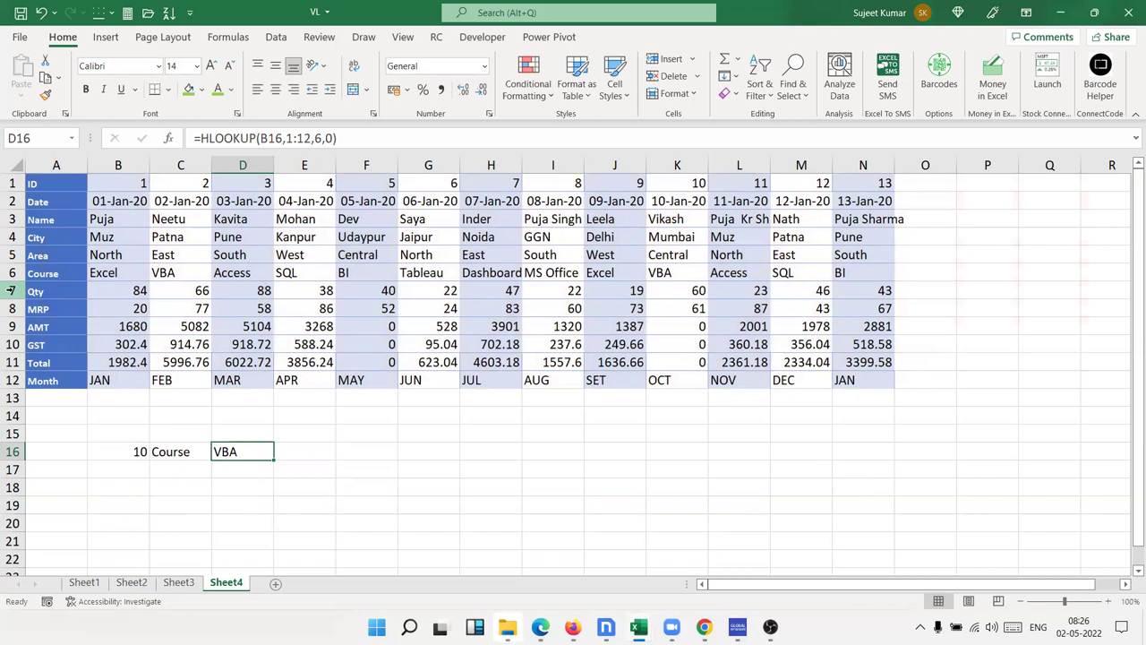
key("Tab")
key("Return")
key("Left")
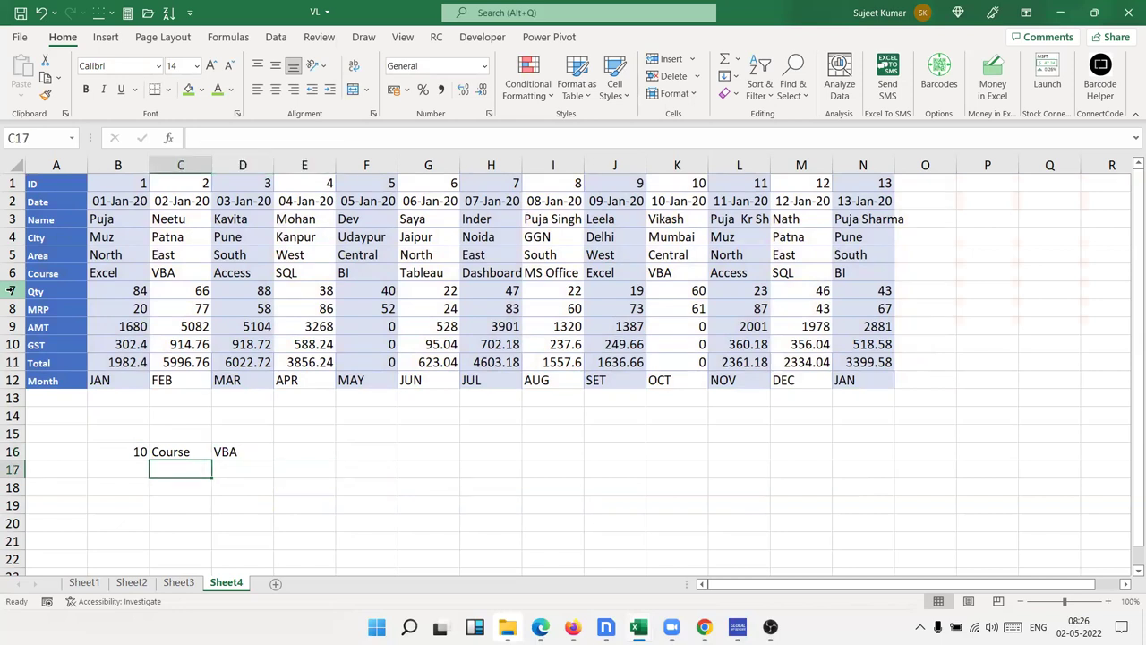
Enter =XLOOKUP(B16,A1:N1,A6:N6) in E16, which also returns VBA for ID 10
key("Right")
key("Right")
key("Up")
type("=")
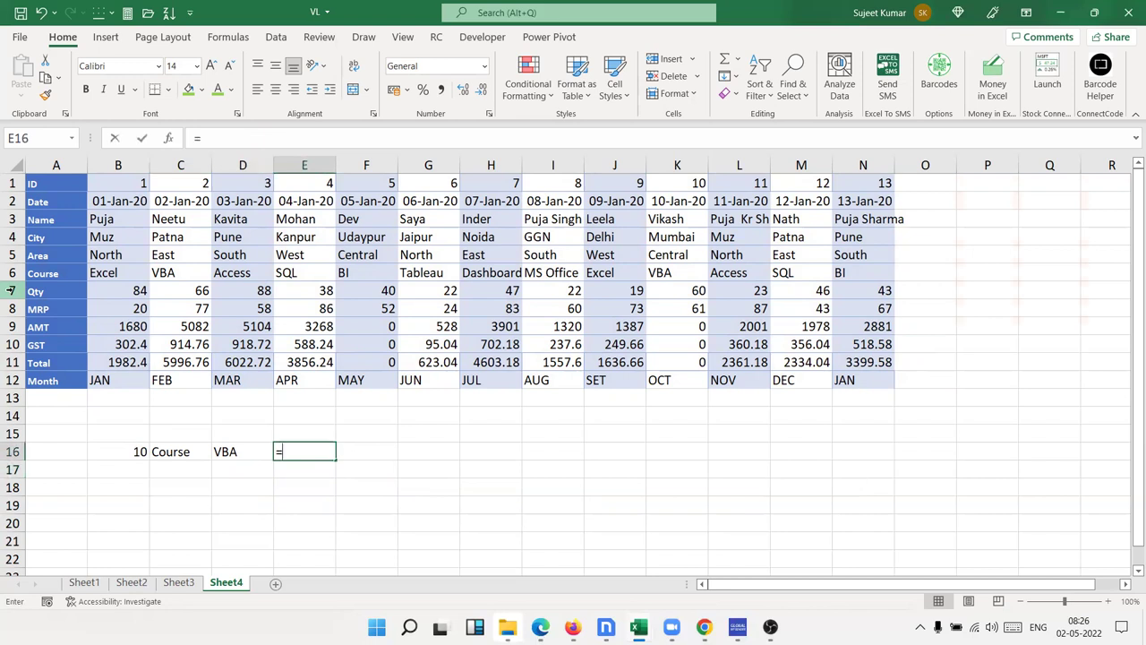
type("xl")
key("Tab")
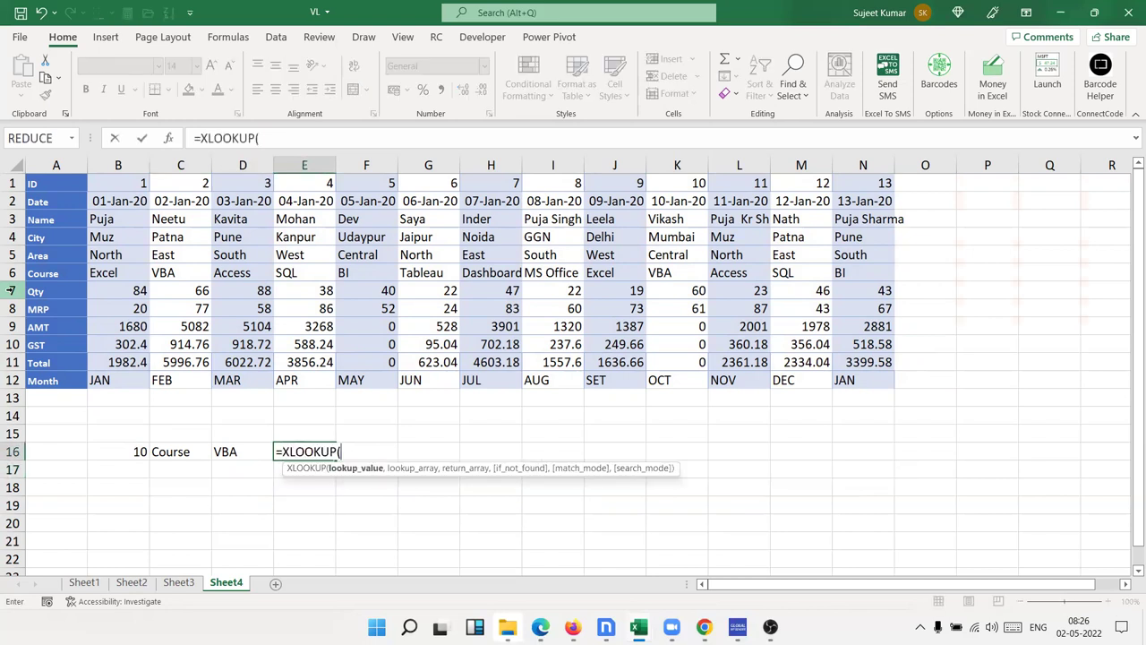
left_click(106, 454)
type(",")
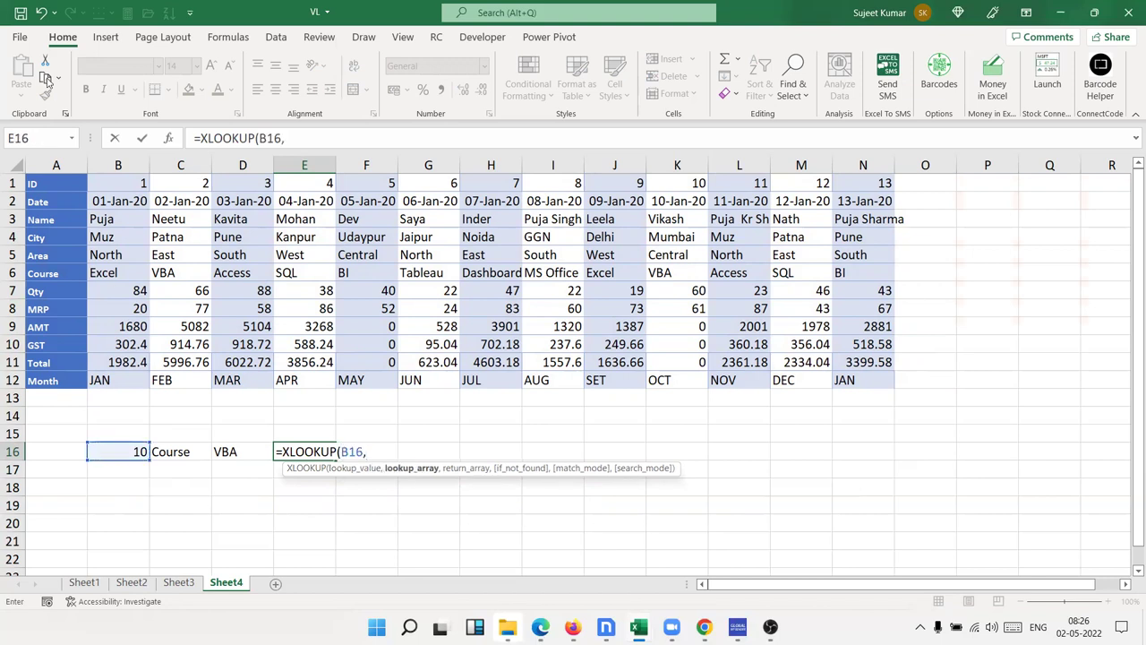
left_click_drag(37, 184, 852, 181)
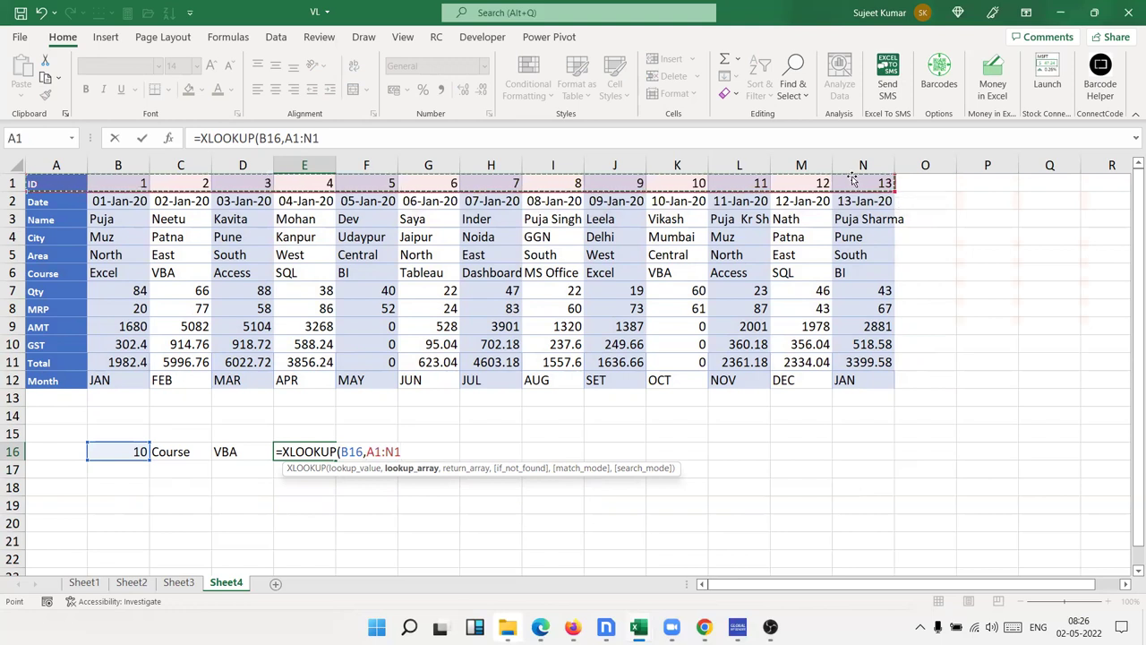
type(",")
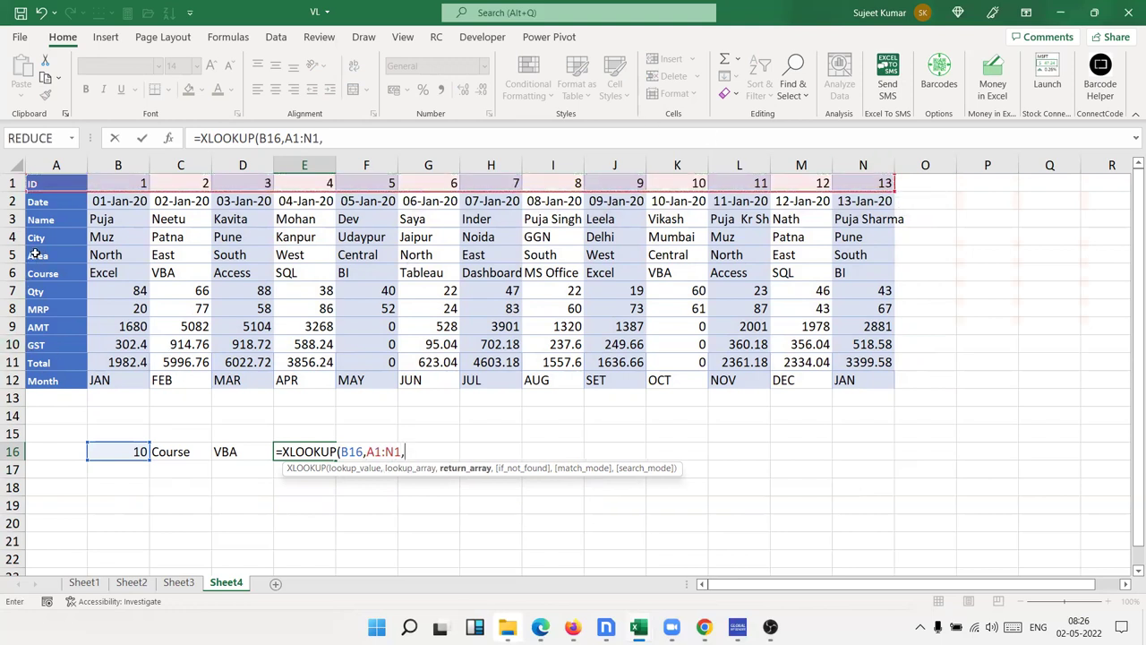
left_click_drag(35, 260, 856, 265)
left_click_drag(55, 273, 857, 273)
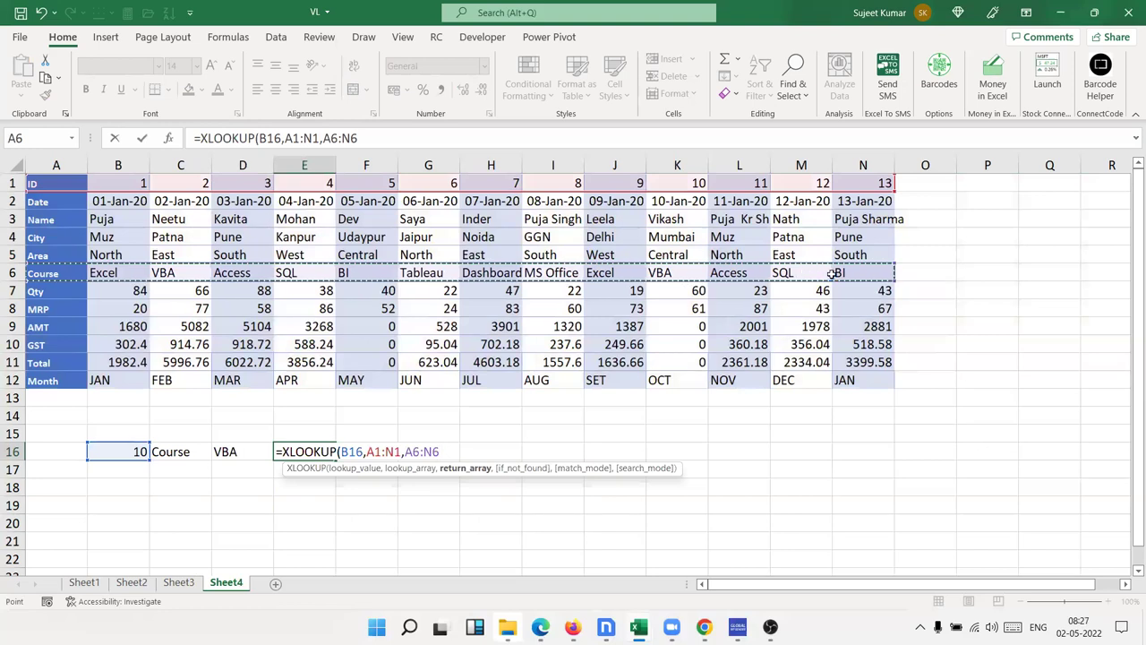
key("Return")
key("Up")
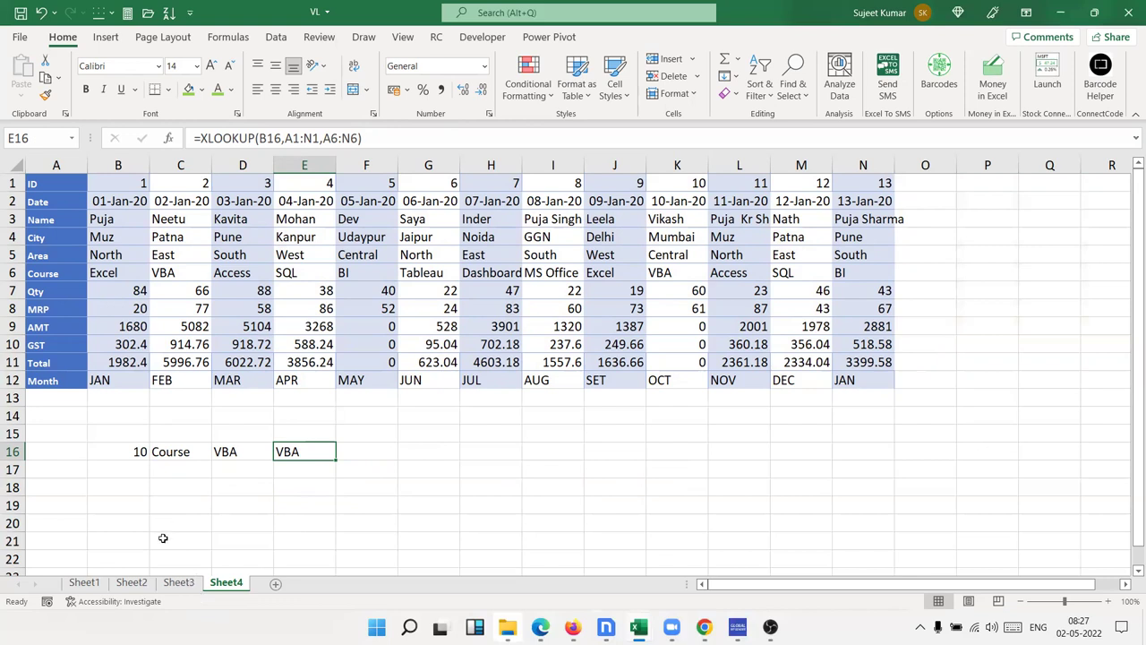
Save the workbook, then look over Sheet1 and Sheet2
left_click(20, 14)
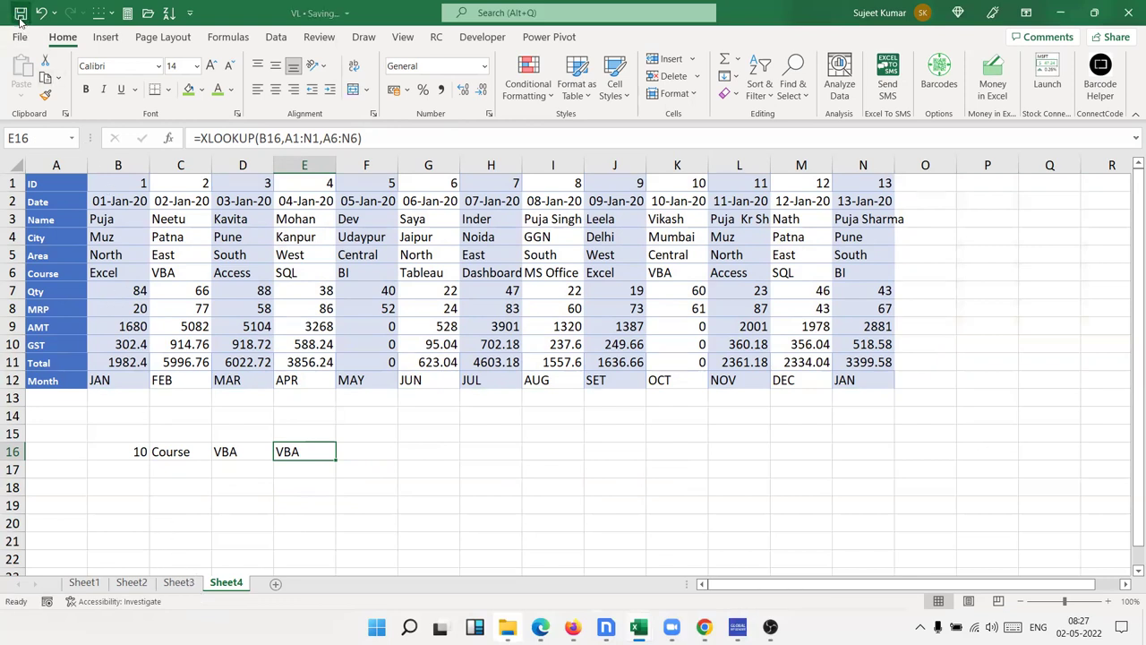
left_click(86, 582)
left_click(131, 582)
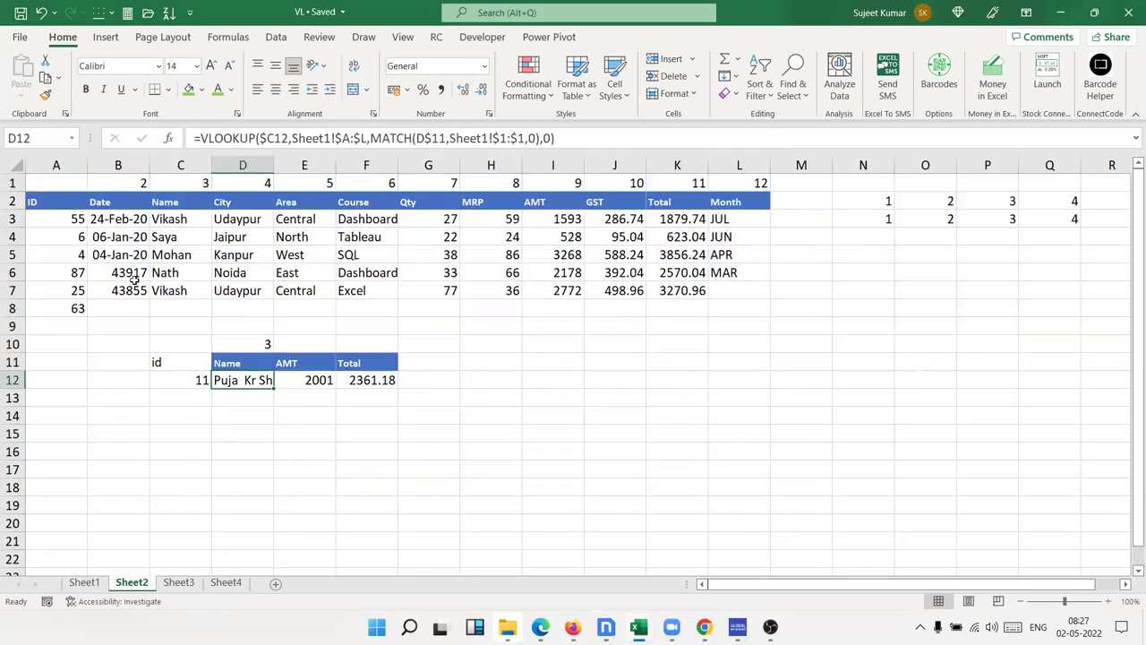
left_click_drag(132, 274, 367, 399)
left_click(299, 498)
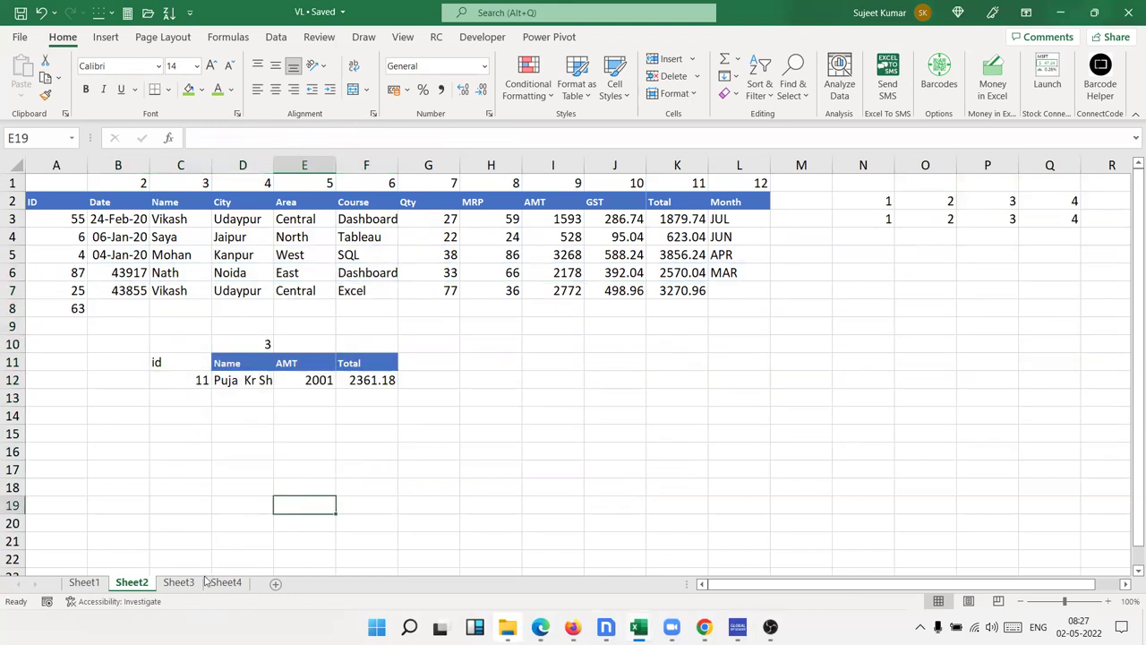
Review the MATCH, INDEX and OFFSET formulas in C19:E19 on Sheet3 without changing them
left_click(182, 582)
left_click(197, 512)
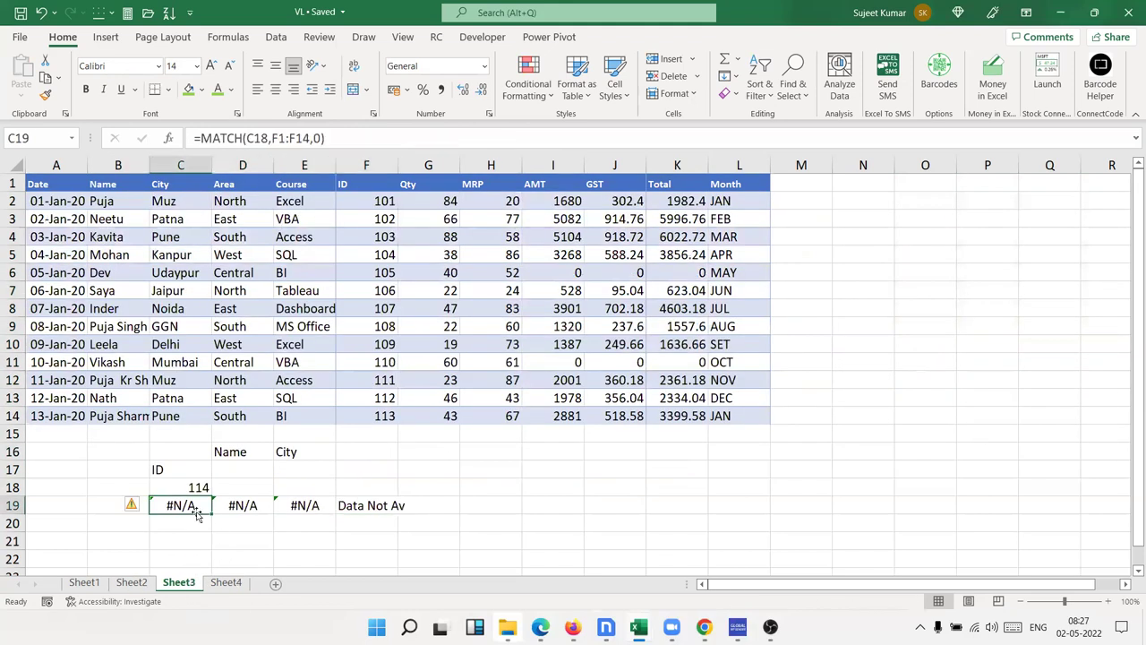
double_click(251, 505)
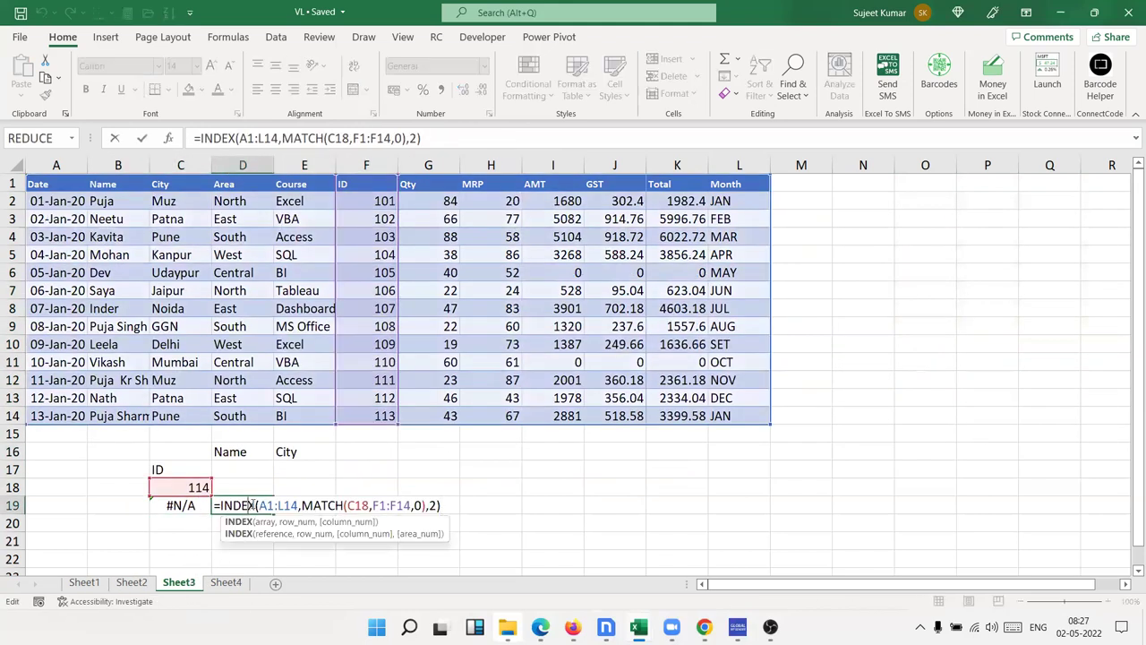
key("Return")
double_click(290, 505)
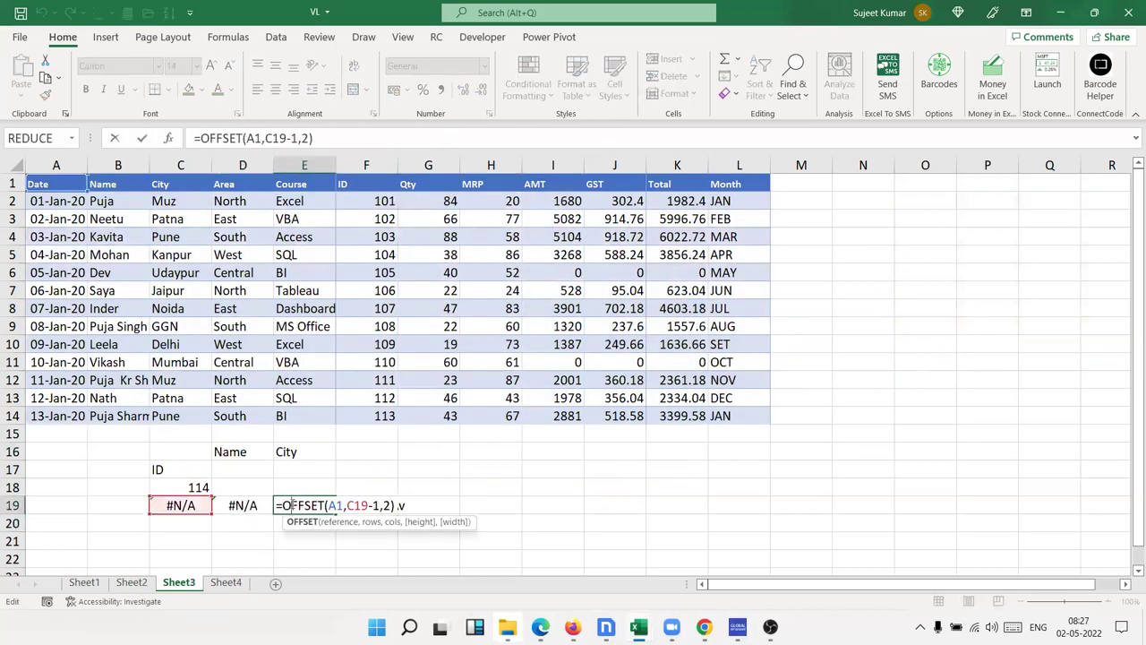
key("Return")
On Sheet4, check the D16 HLOOKUP, re-commit E16's XLOOKUP unchanged, and save with Ctrl+S
left_click(224, 584)
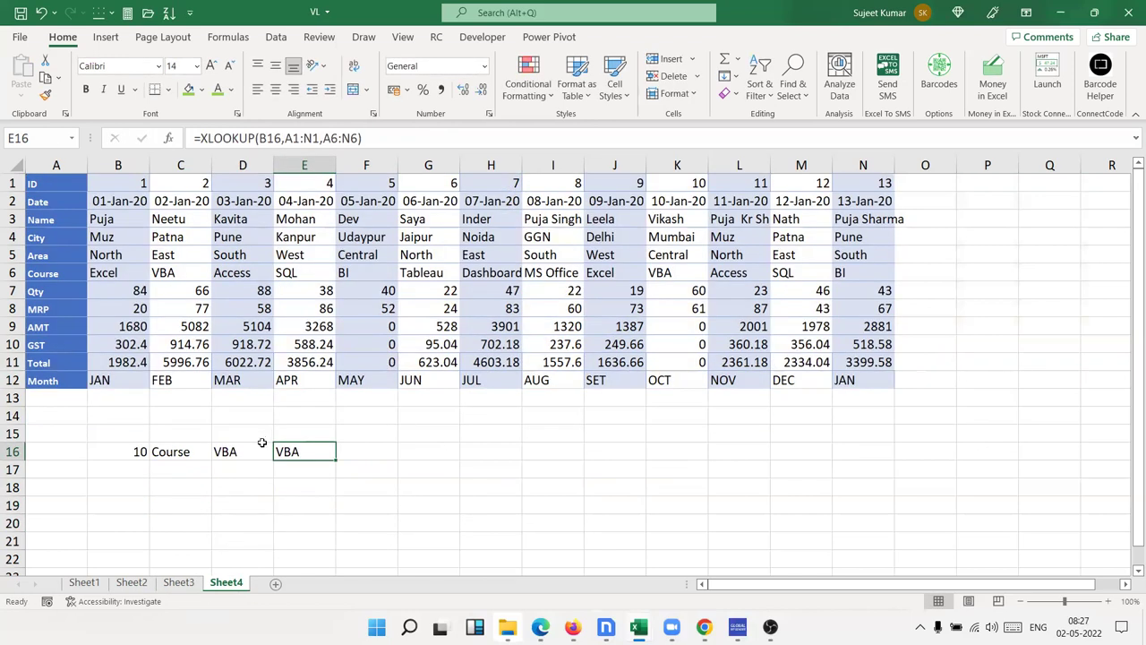
left_click(196, 451)
left_click(239, 450)
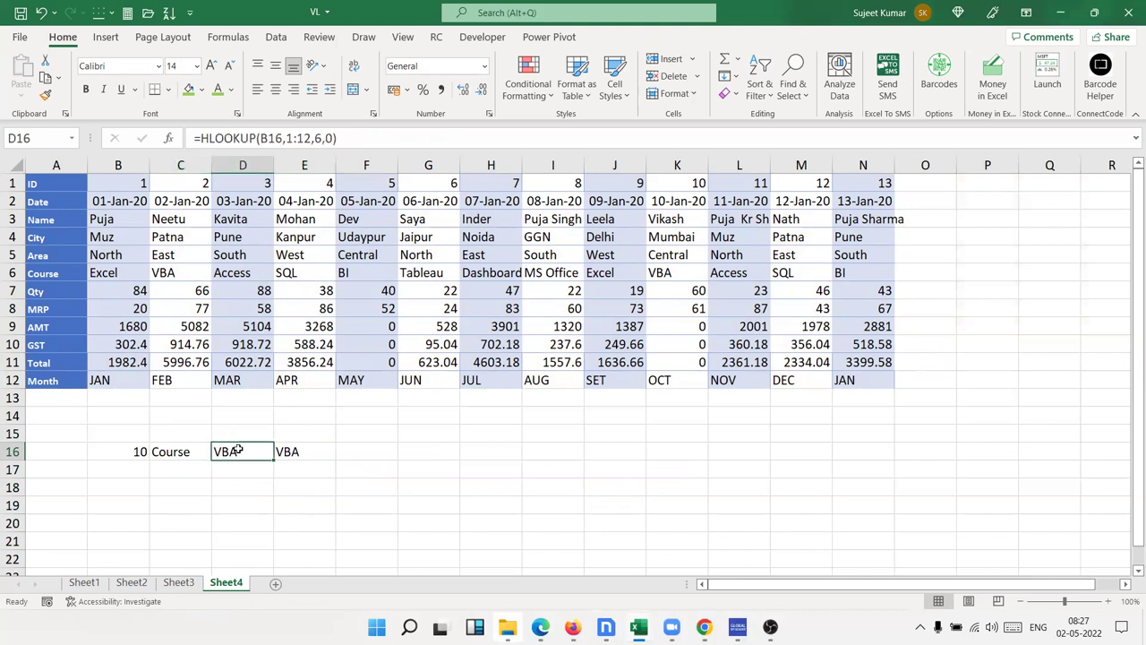
left_click(190, 484)
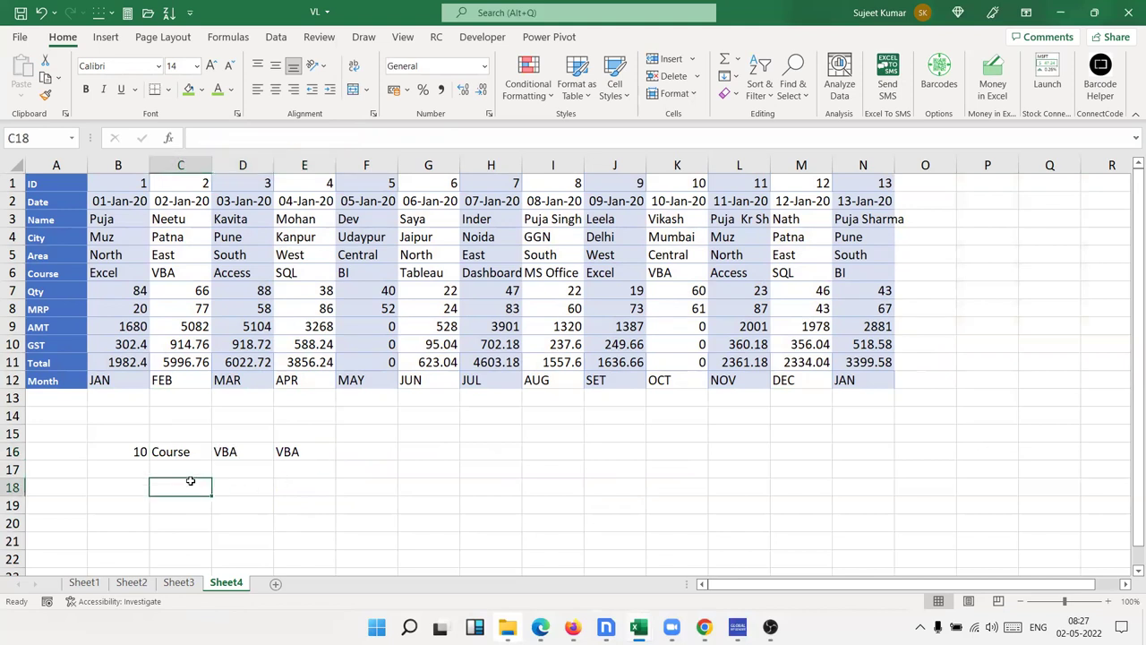
left_click(257, 492)
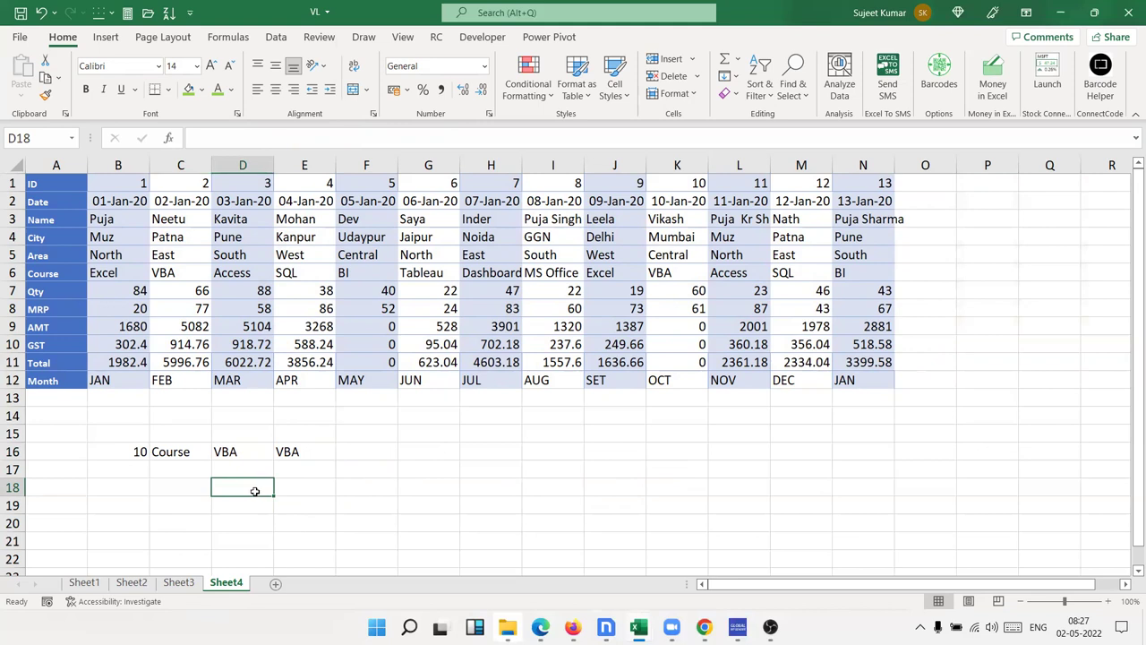
double_click(296, 451)
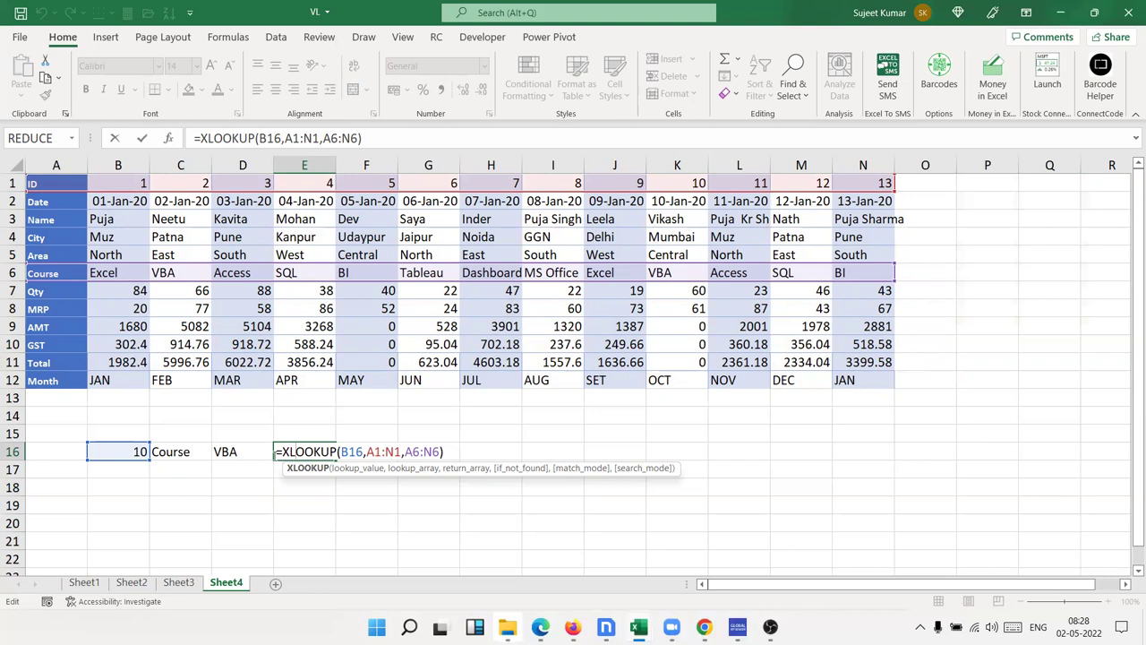
key("Return")
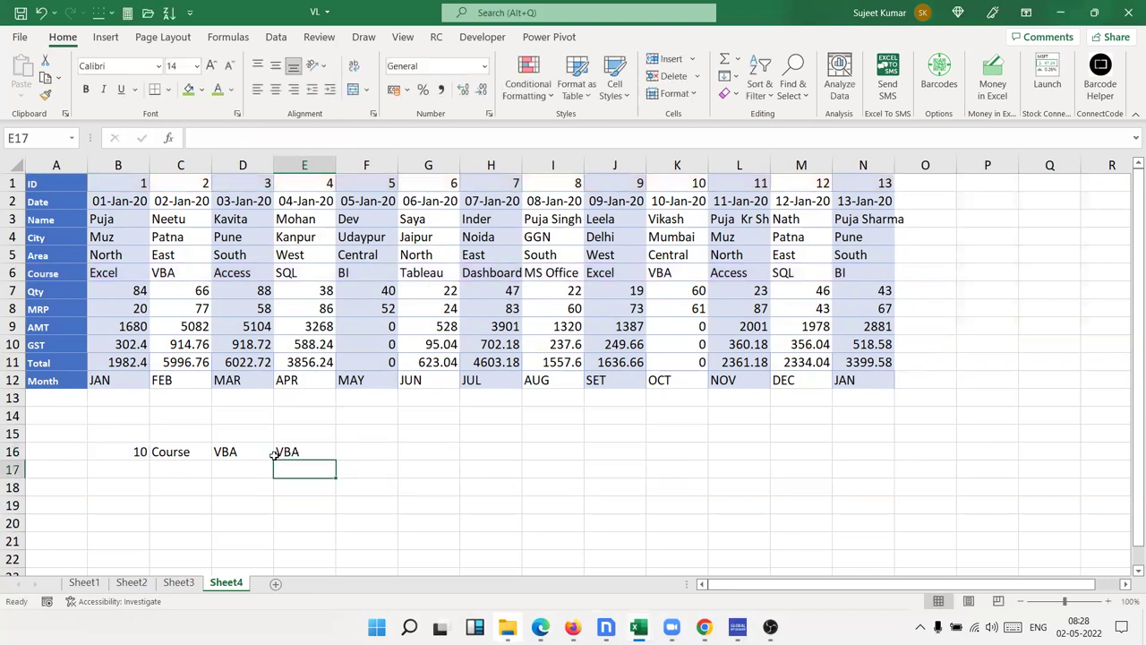
key("ctrl+s")
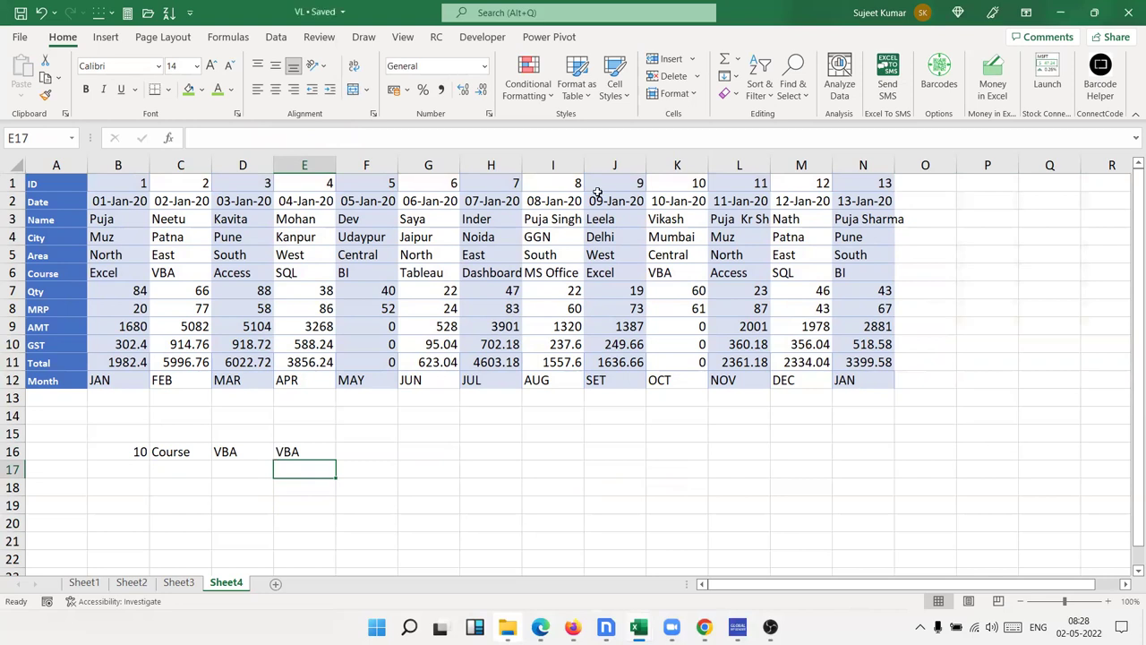